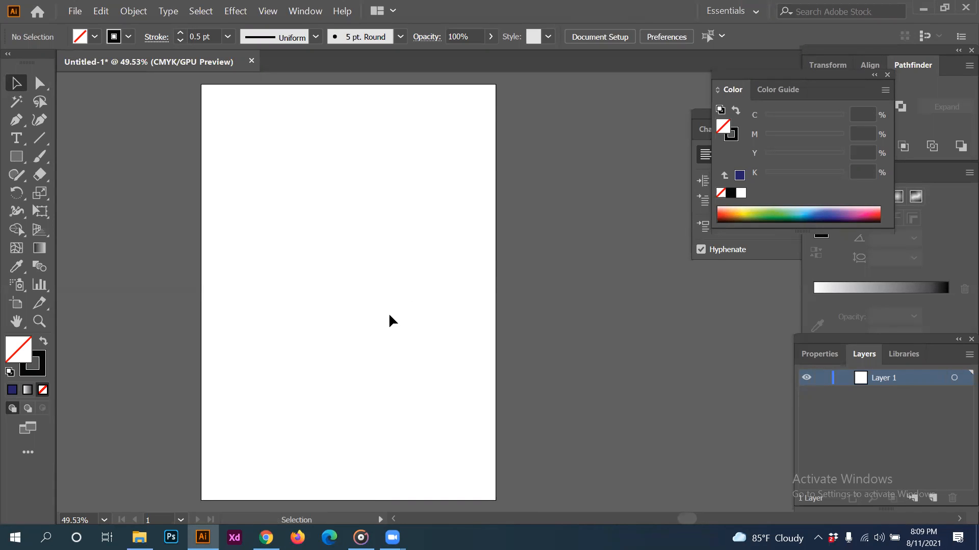
- Close the floating Paragraph and Color panels to clear the workspace
click(769, 241)
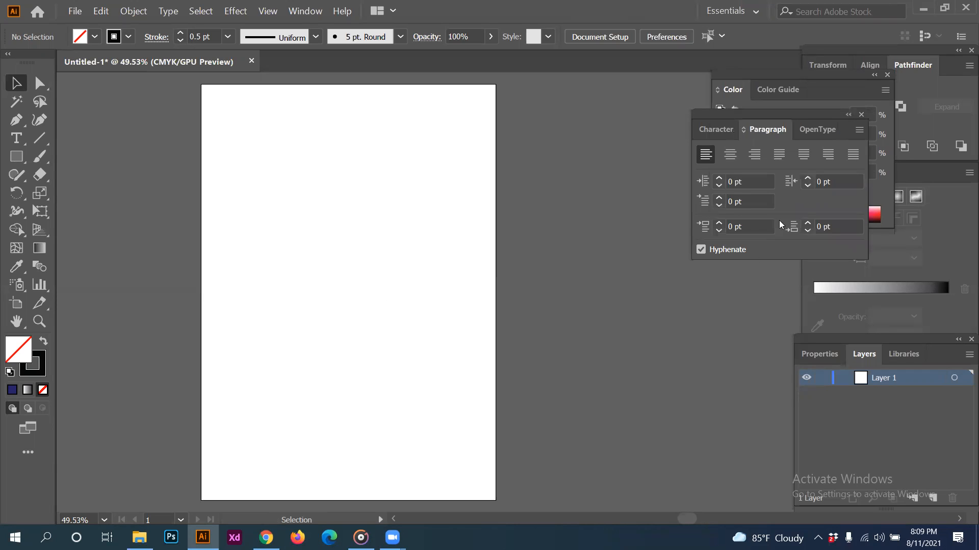
click(862, 116)
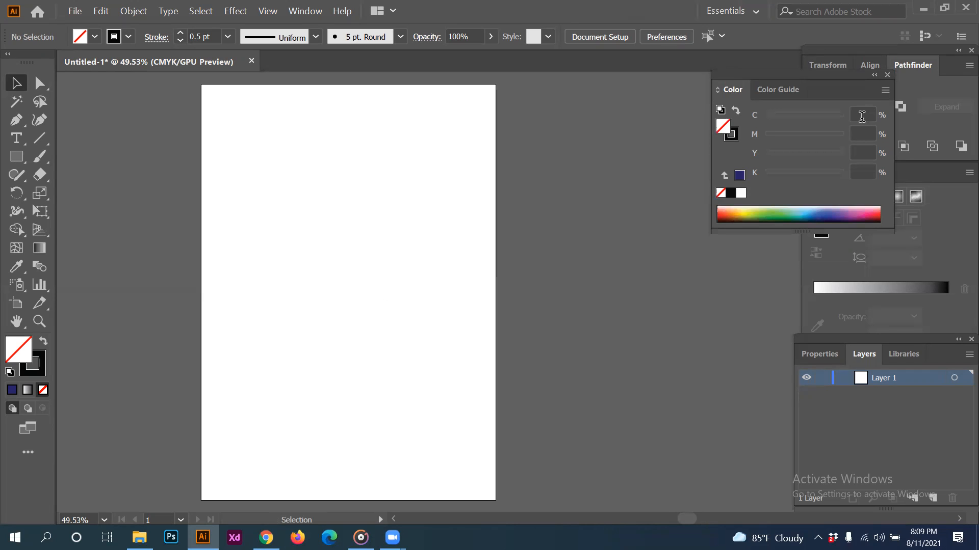
click(886, 76)
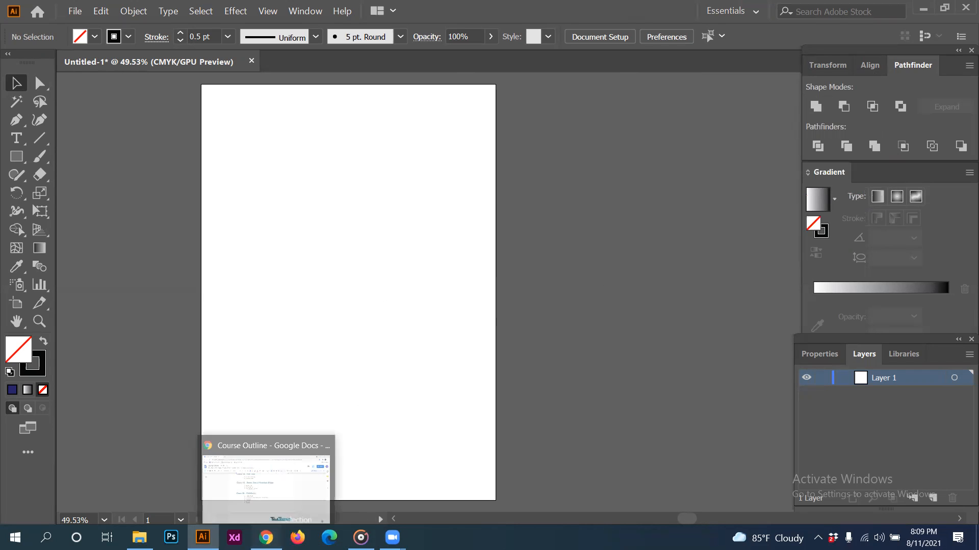
- Switch to Chrome and load google.com in a new tab
click(266, 538)
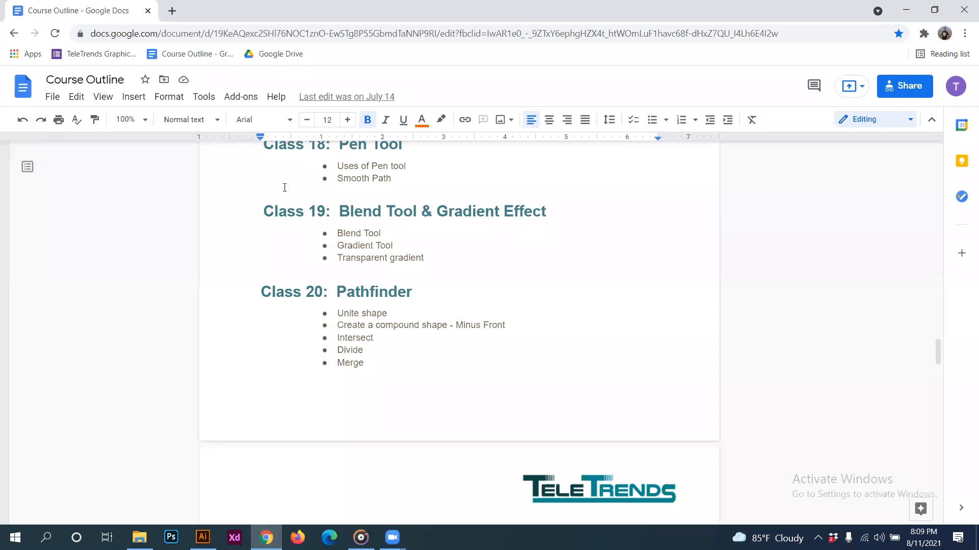
click(173, 15)
click(189, 35)
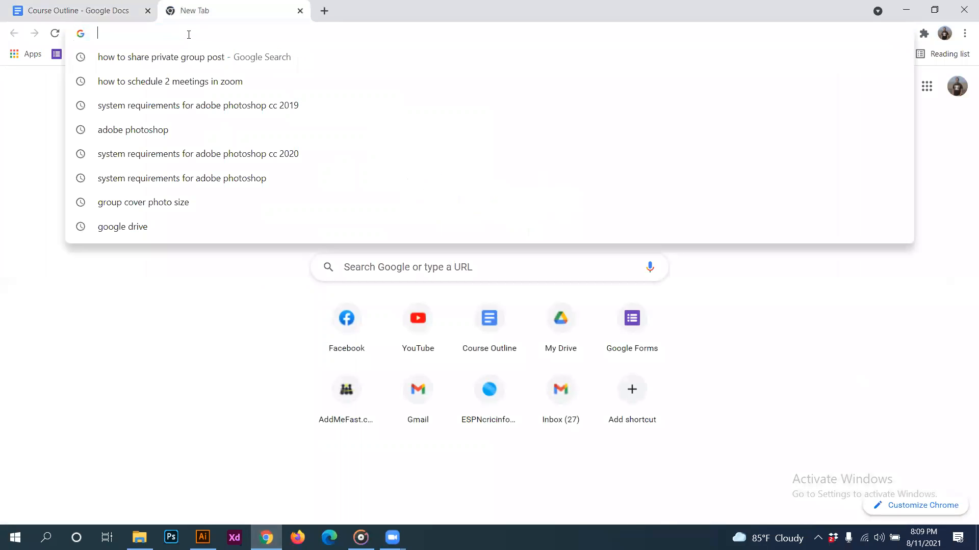
text(google.com)
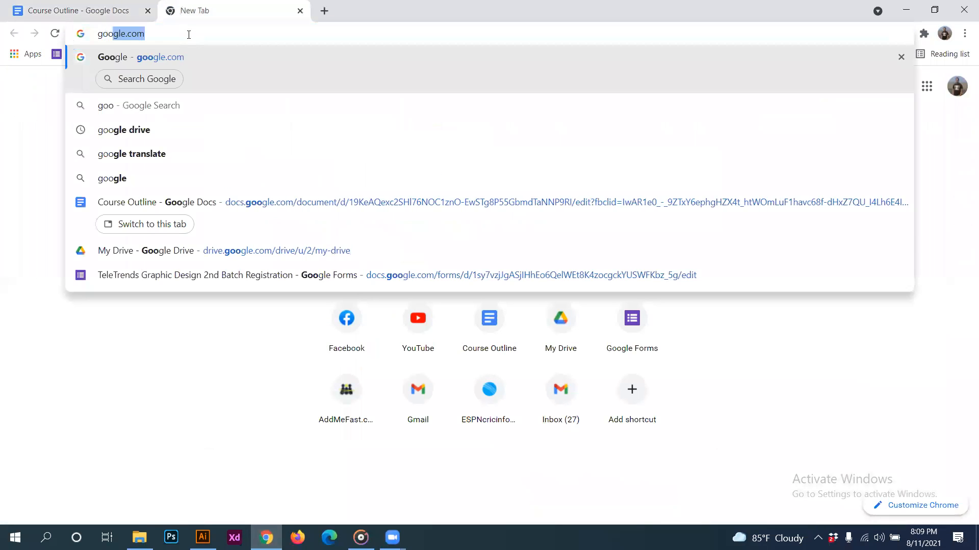
key(Return)
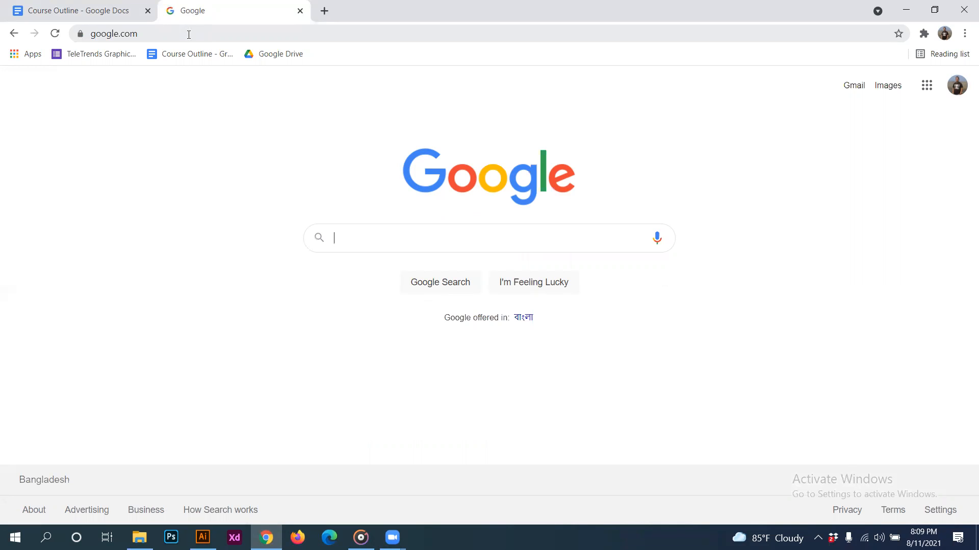
- Search Google for "skull vector" and show the image results
text(sk)
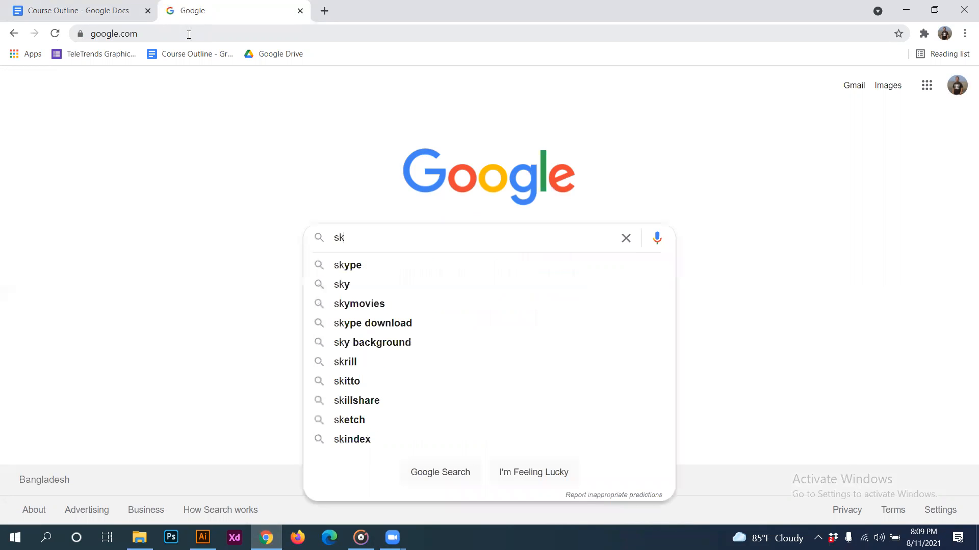
text(ull)
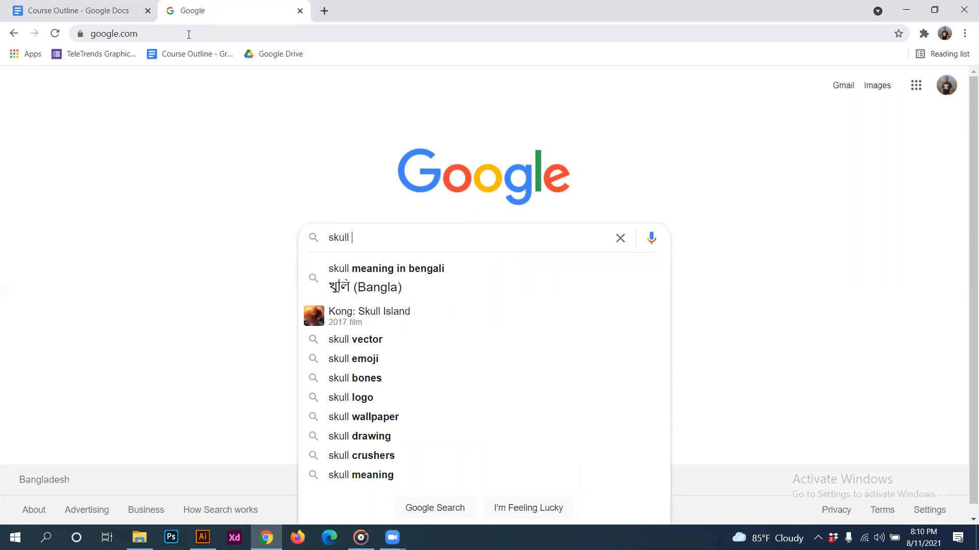
text( vector)
key(Return)
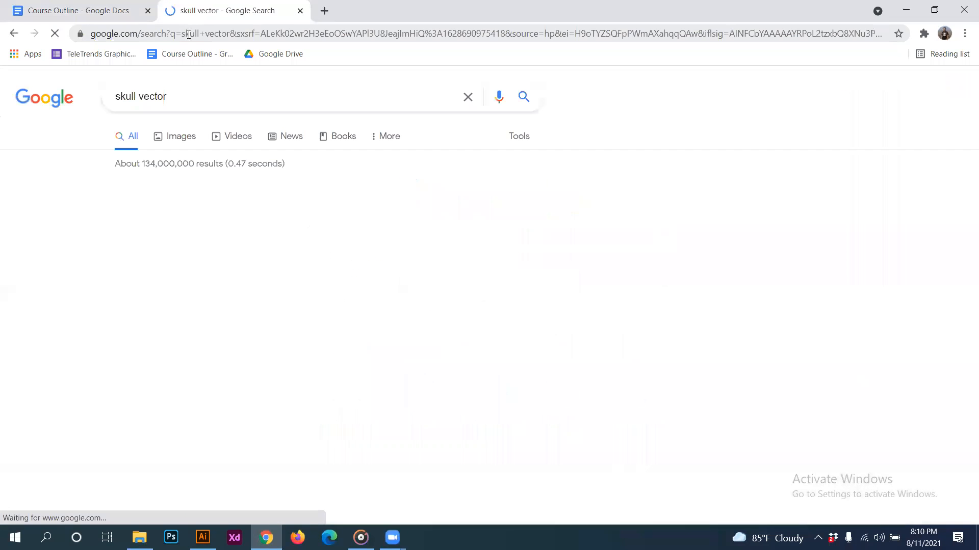
click(305, 183)
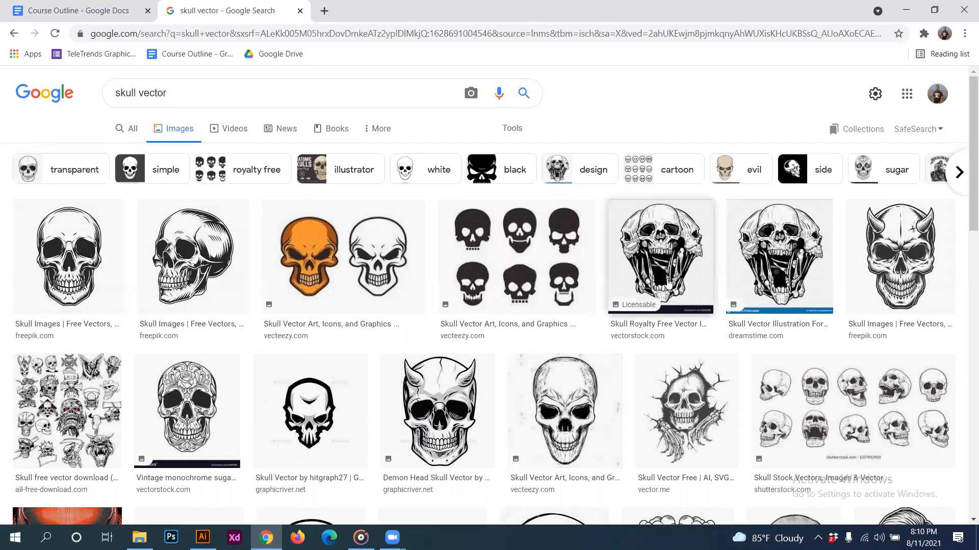
- Browse the skull image results and copy the first one, the front-facing Freepik skull, from its enlarged preview
scroll(533, 361, down, 3)
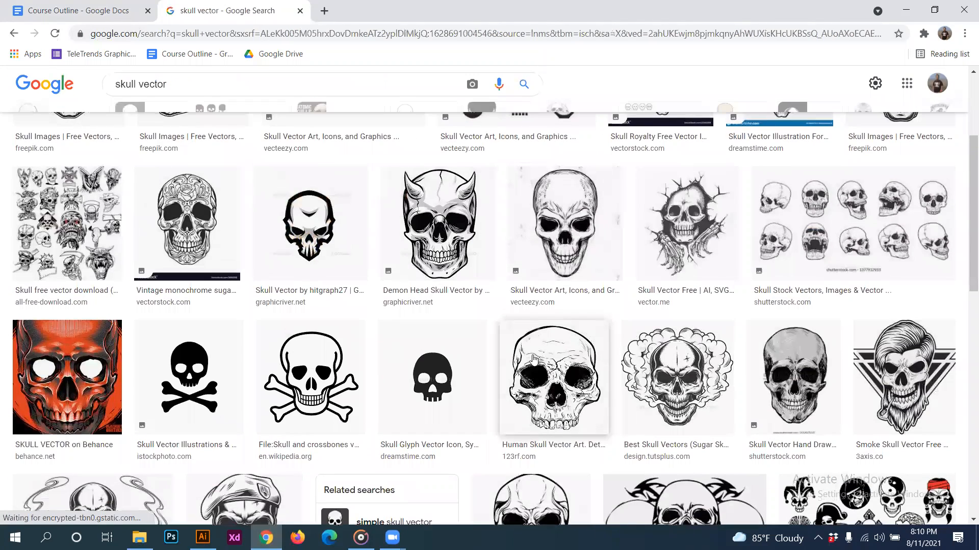
scroll(533, 361, up, 3)
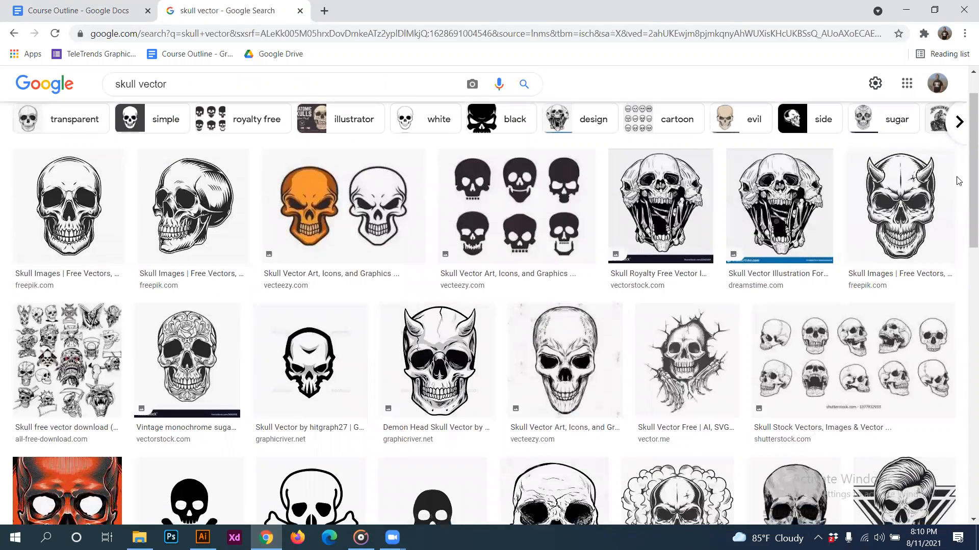
scroll(801, 268, down, 2)
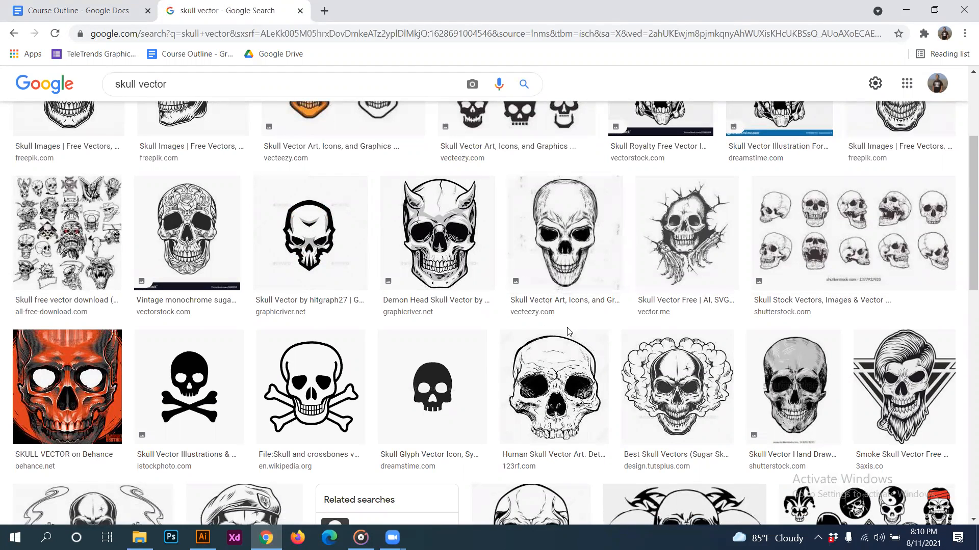
scroll(476, 334, down, 2)
scroll(425, 326, up, 2)
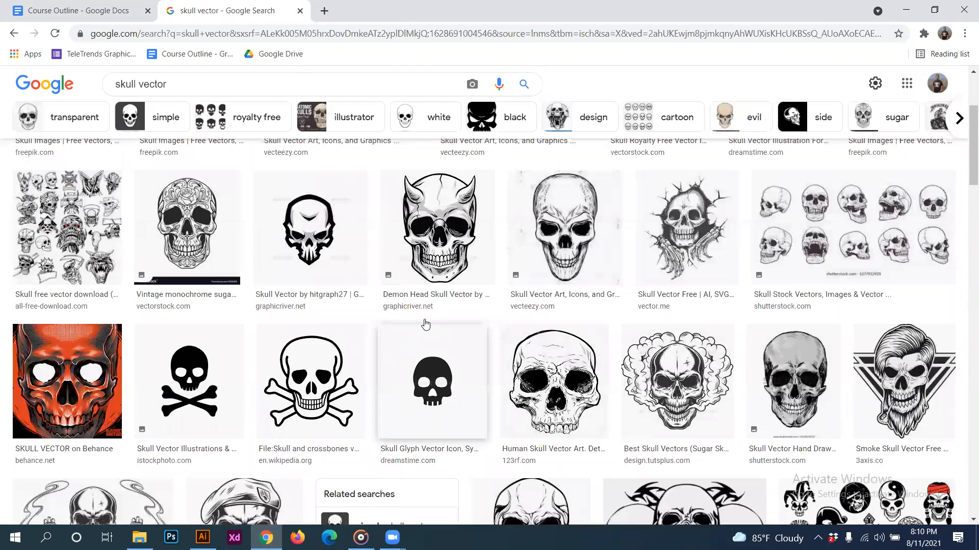
scroll(425, 323, up, 3)
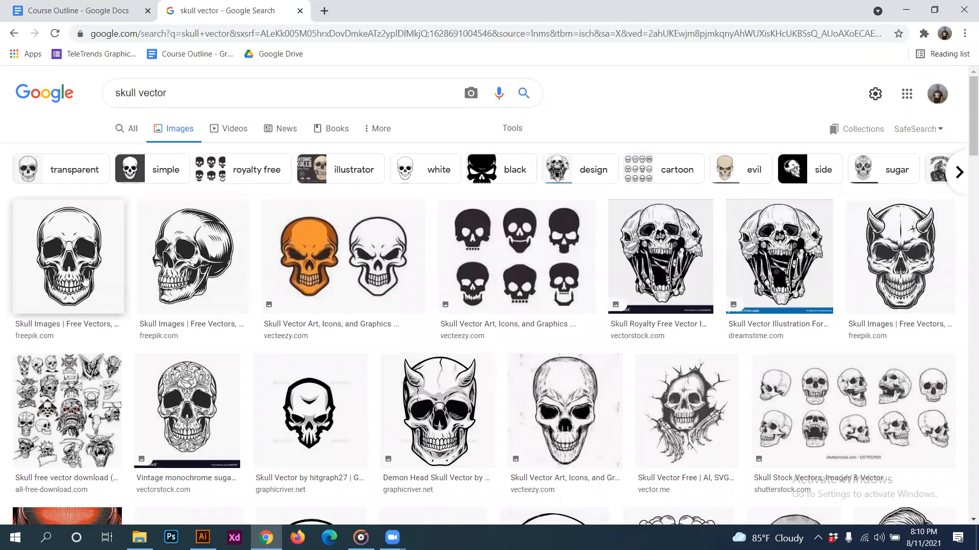
click(85, 280)
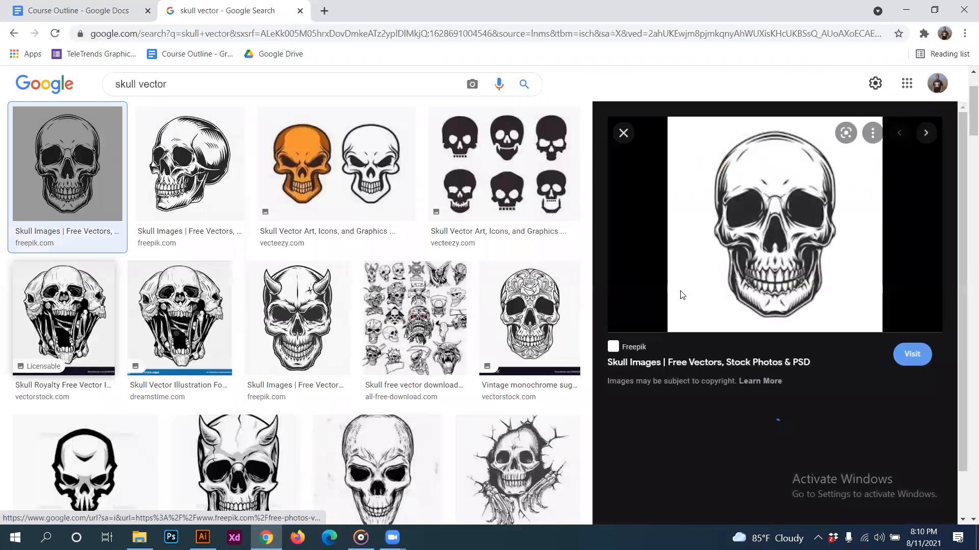
right_click(774, 226)
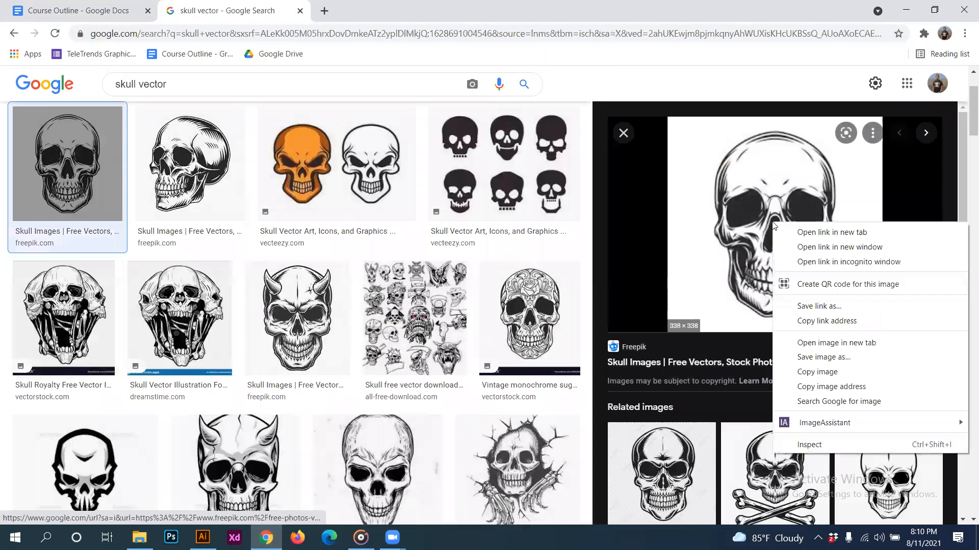
click(808, 372)
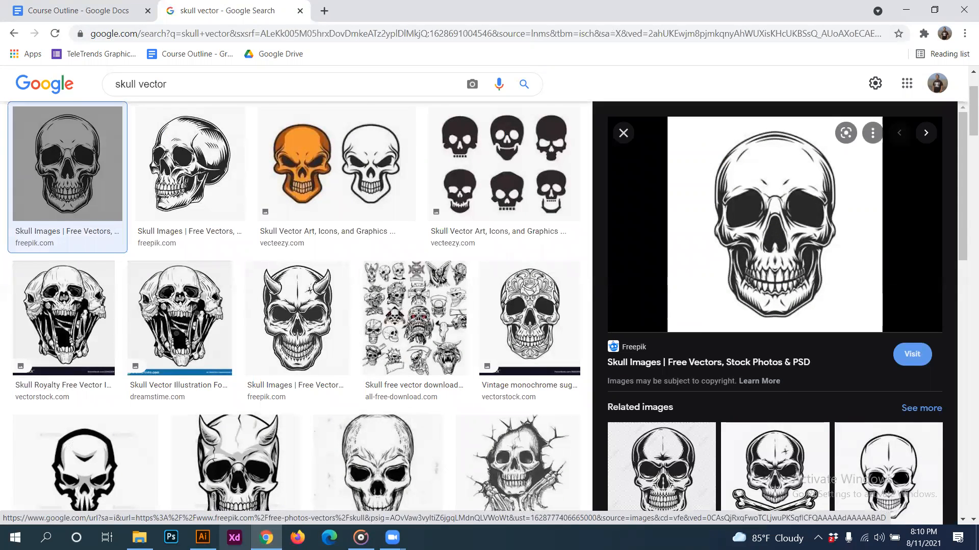
- Switch to Illustrator, paste the skull image and enlarge it beside the artboard to roughly double its size
click(202, 538)
key(ctrl+v)
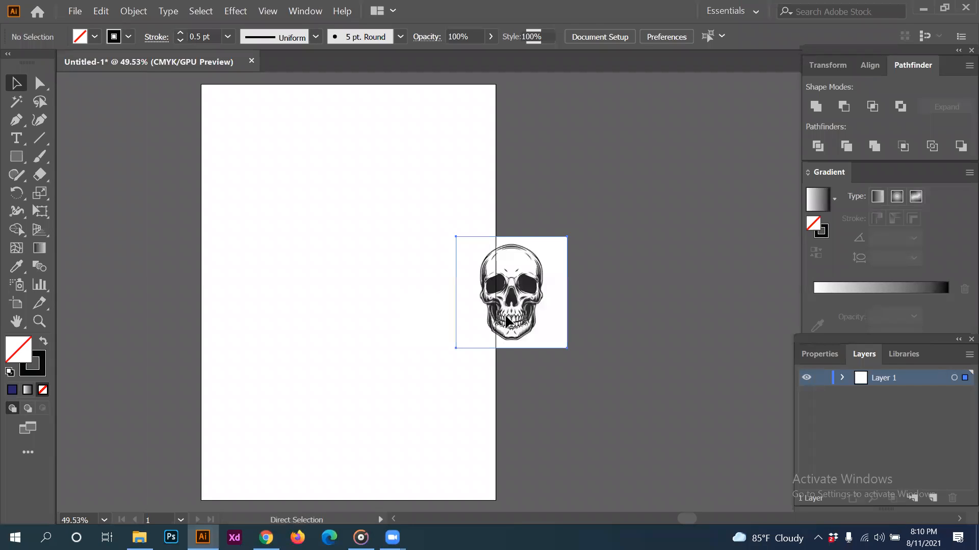
drag(534, 290, 582, 214)
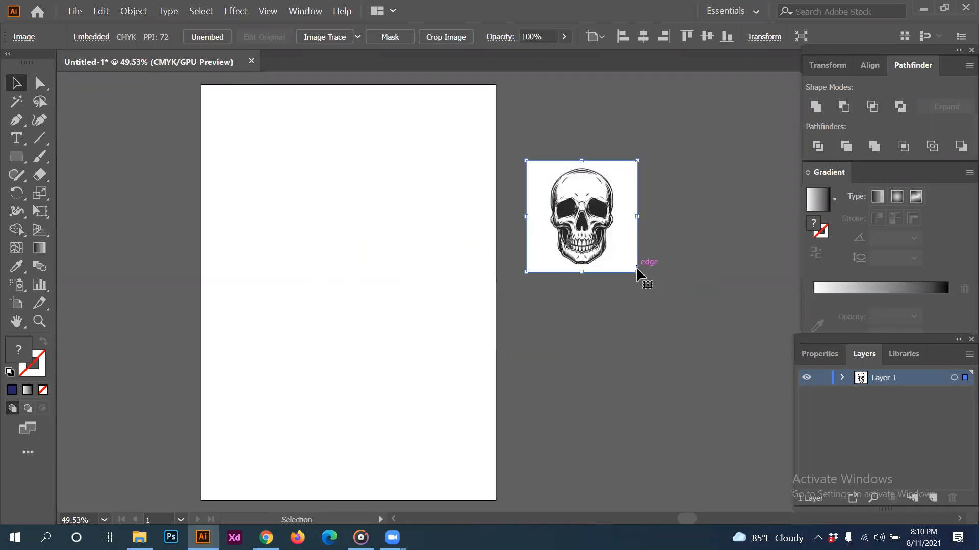
drag(638, 272, 738, 429)
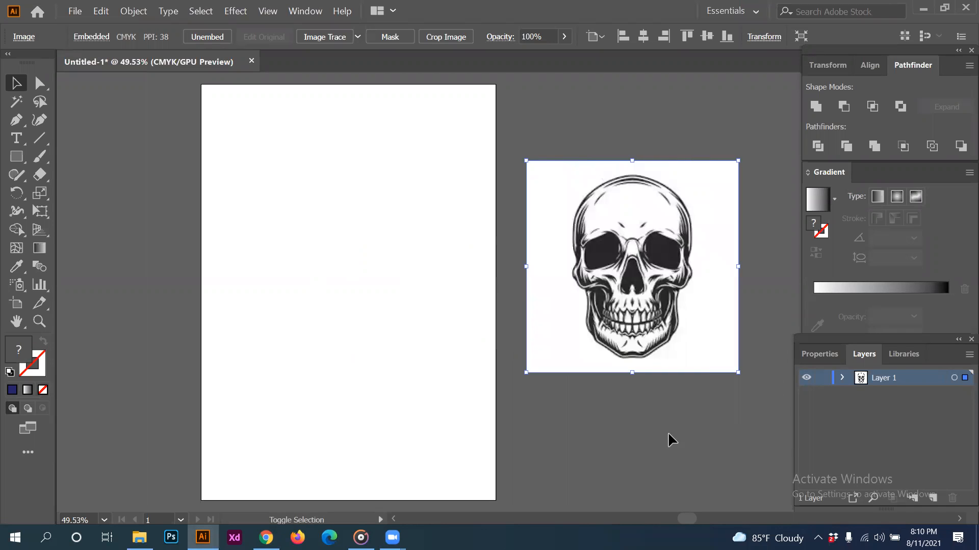
drag(706, 335, 717, 296)
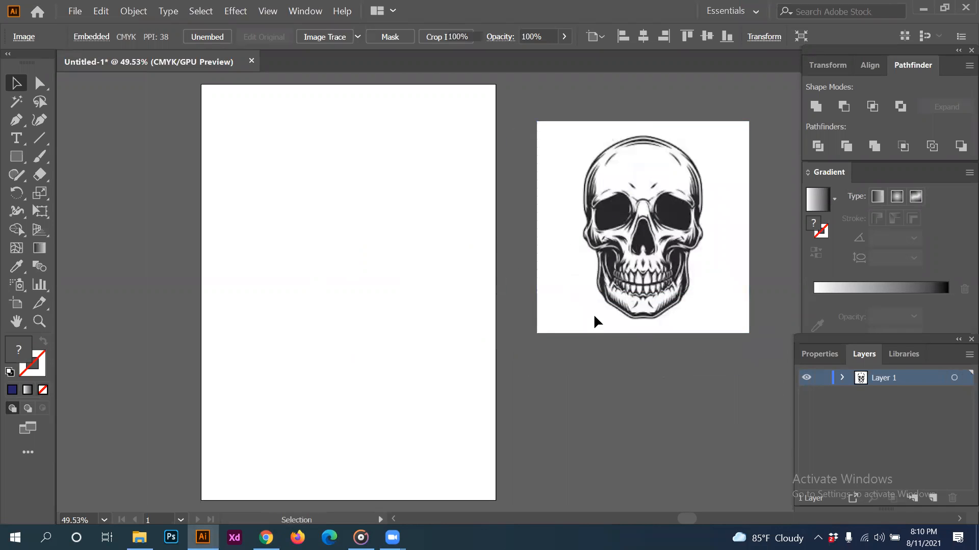
click(329, 219)
click(17, 157)
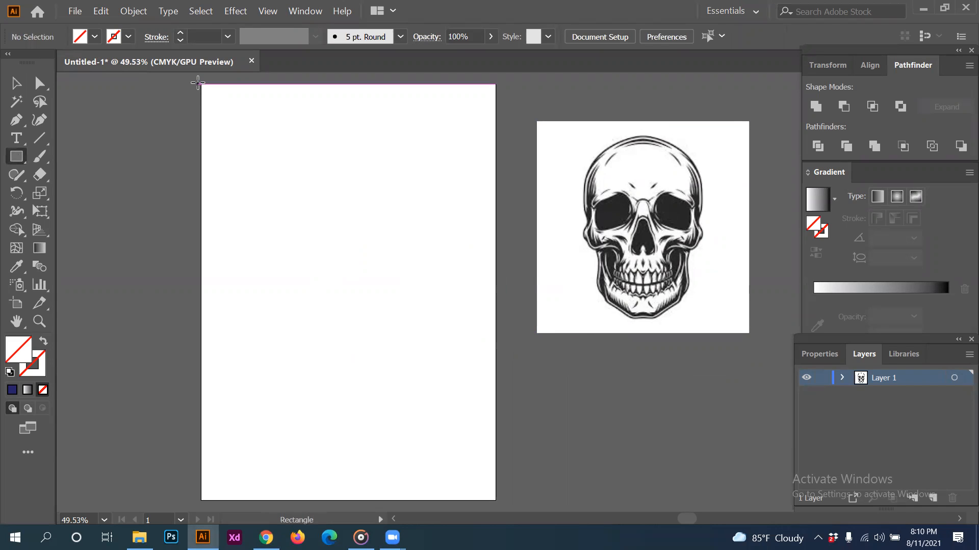
click(16, 83)
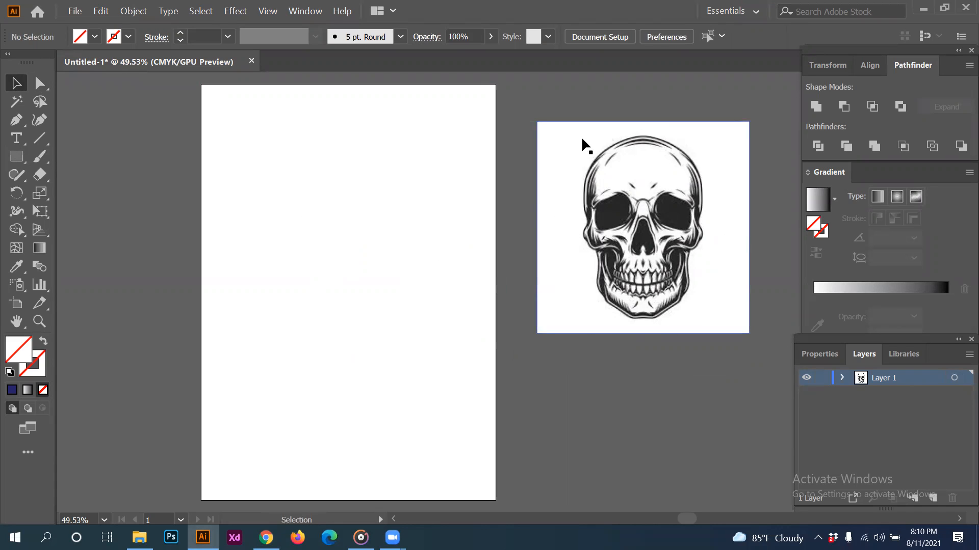
drag(570, 229, 595, 261)
drag(603, 305, 576, 274)
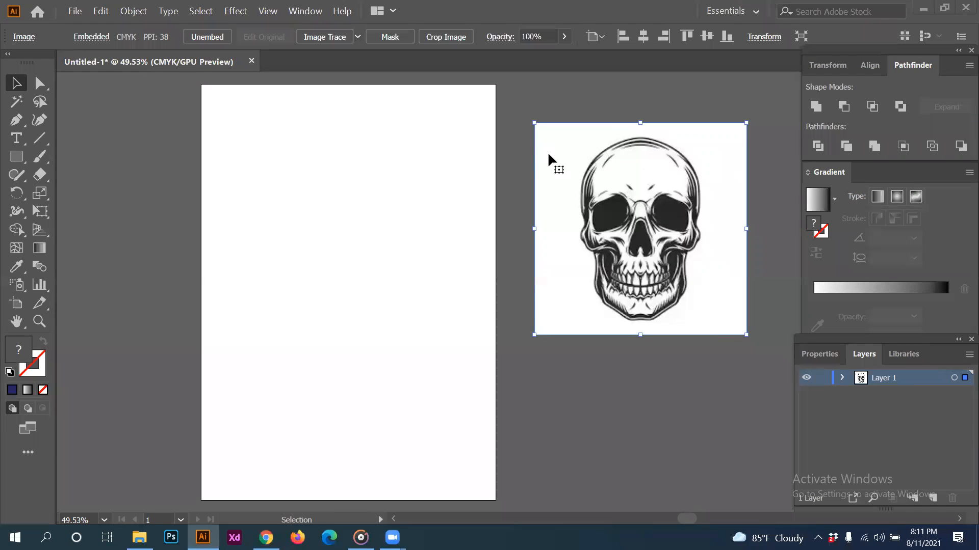
click(585, 422)
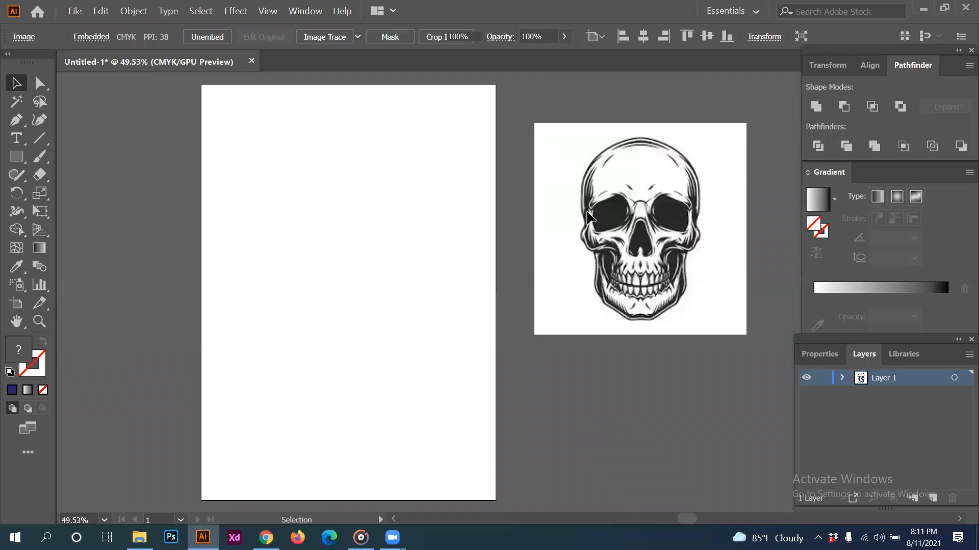
- Select the skull image and look through the available Image Trace presets without applying one
click(575, 231)
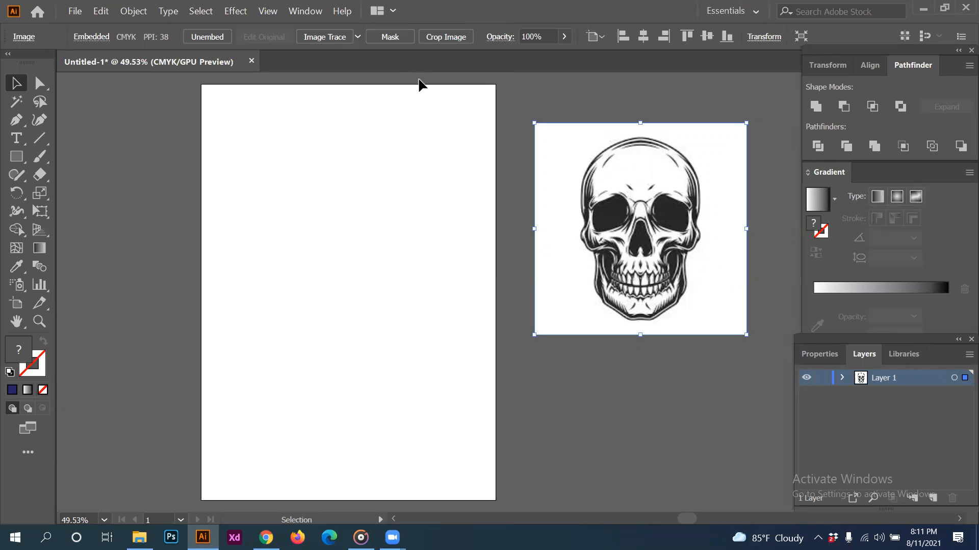
click(357, 39)
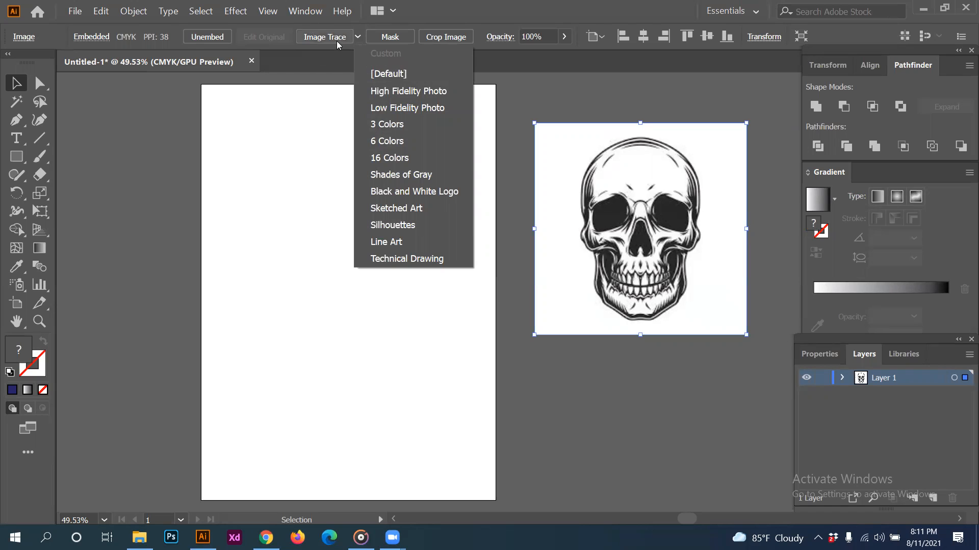
click(632, 178)
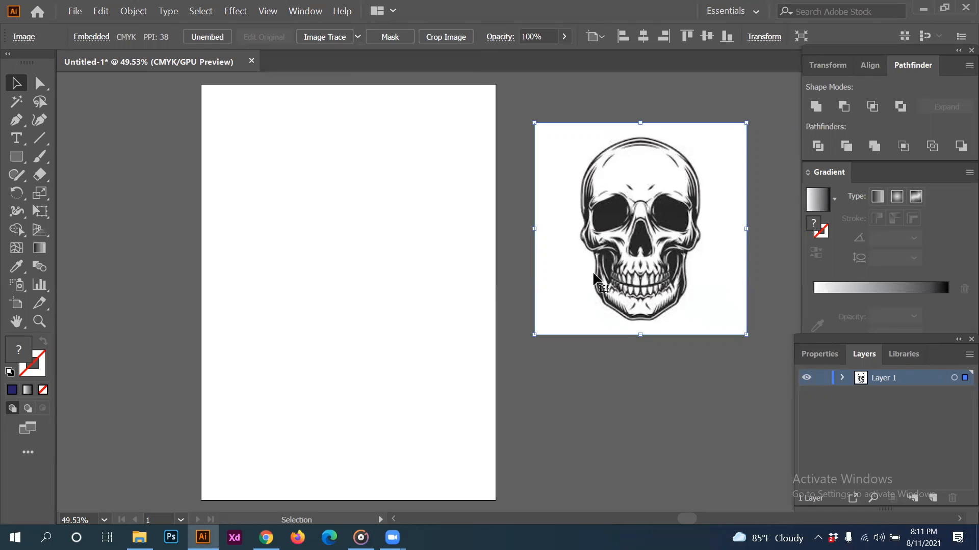
click(358, 36)
click(616, 178)
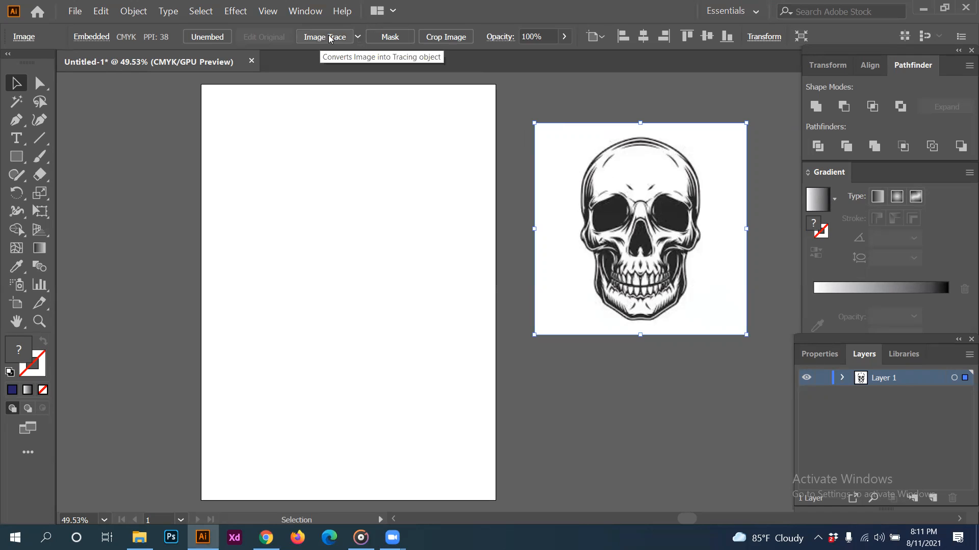
- Trace the skull image with the default Image Trace preset, undo it for comparison with the original, and trace it again
click(330, 38)
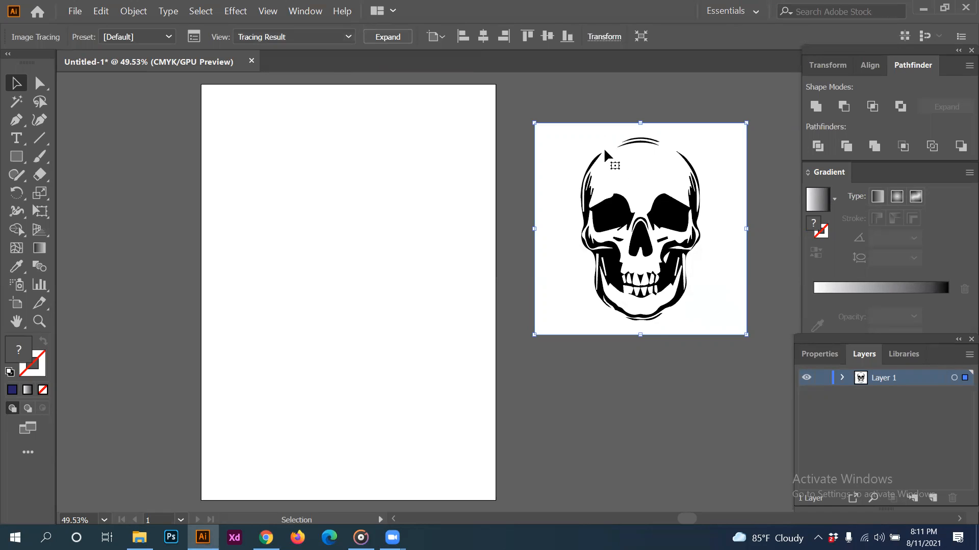
key(ctrl+z)
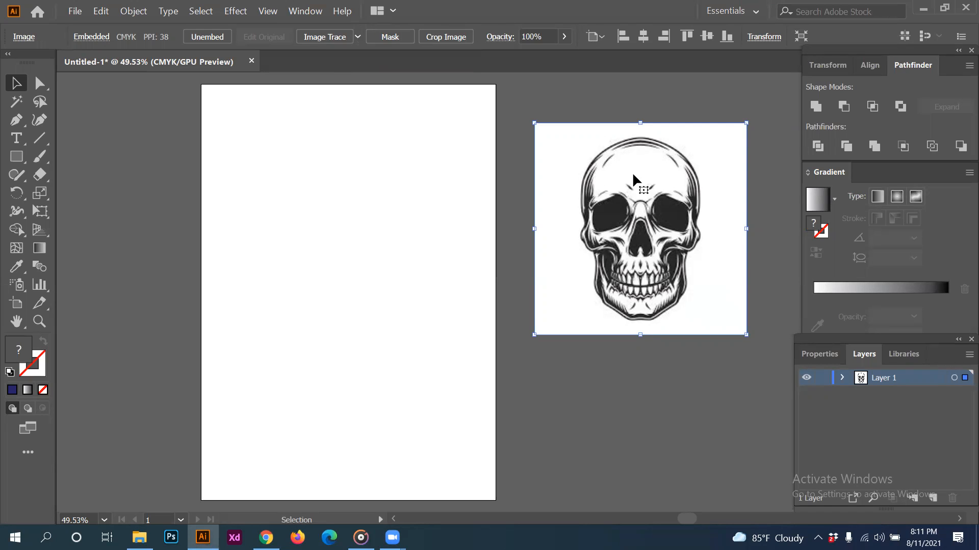
click(334, 39)
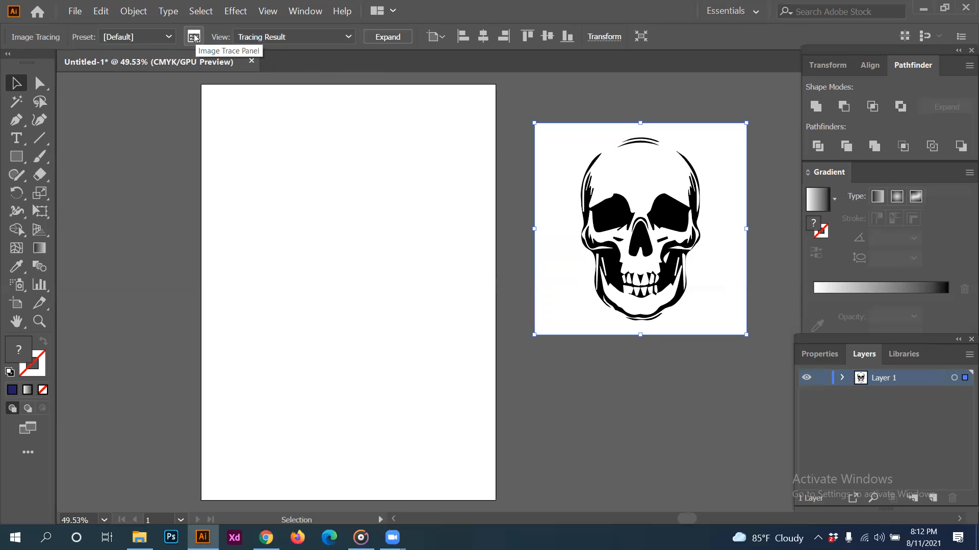
click(298, 12)
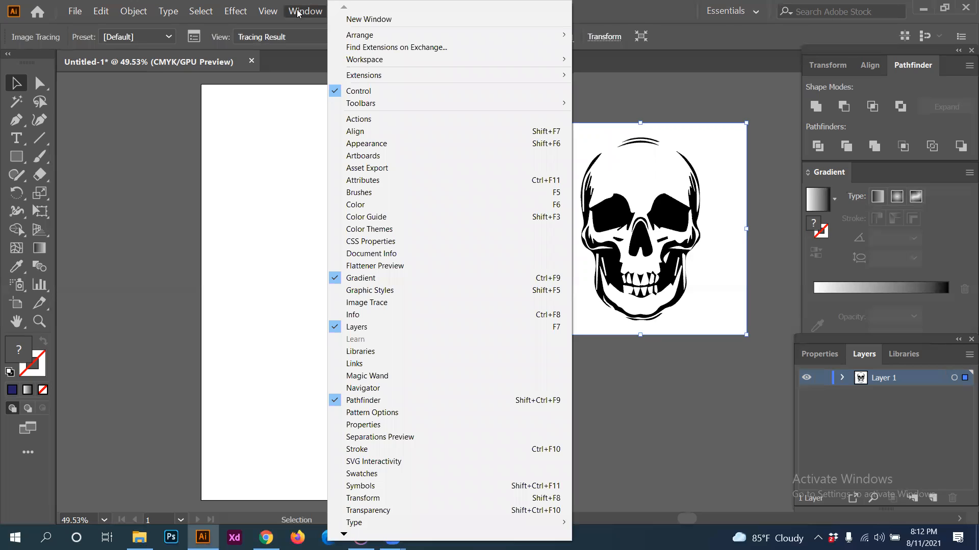
click(394, 303)
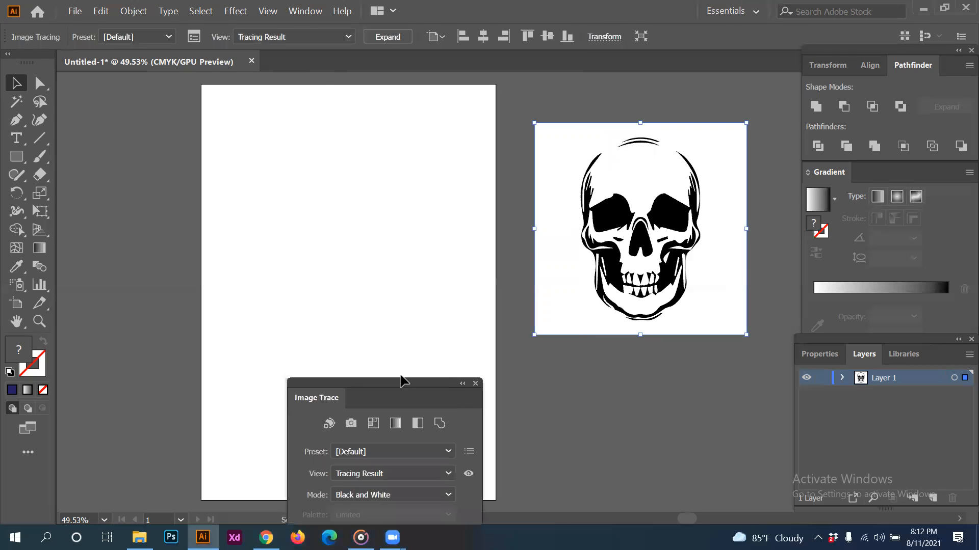
drag(383, 272, 371, 124)
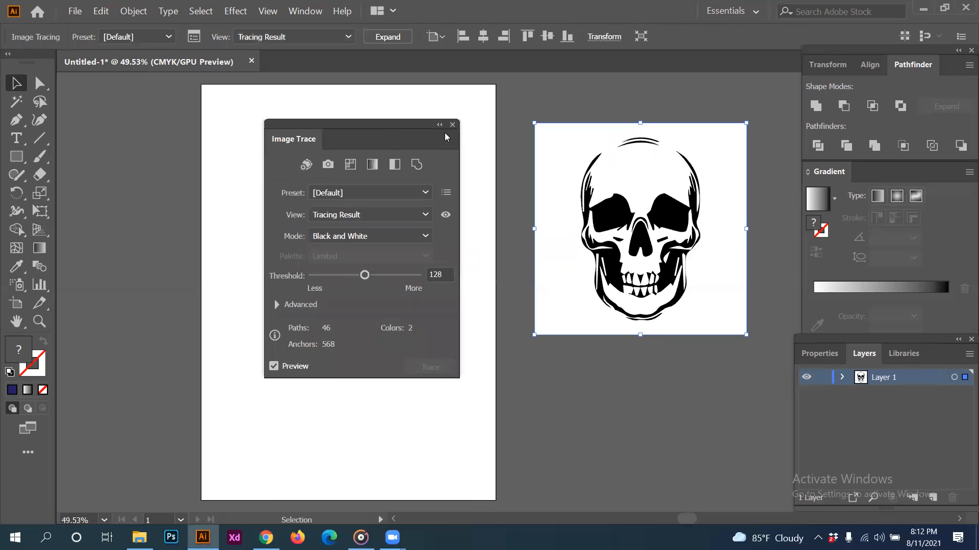
click(454, 120)
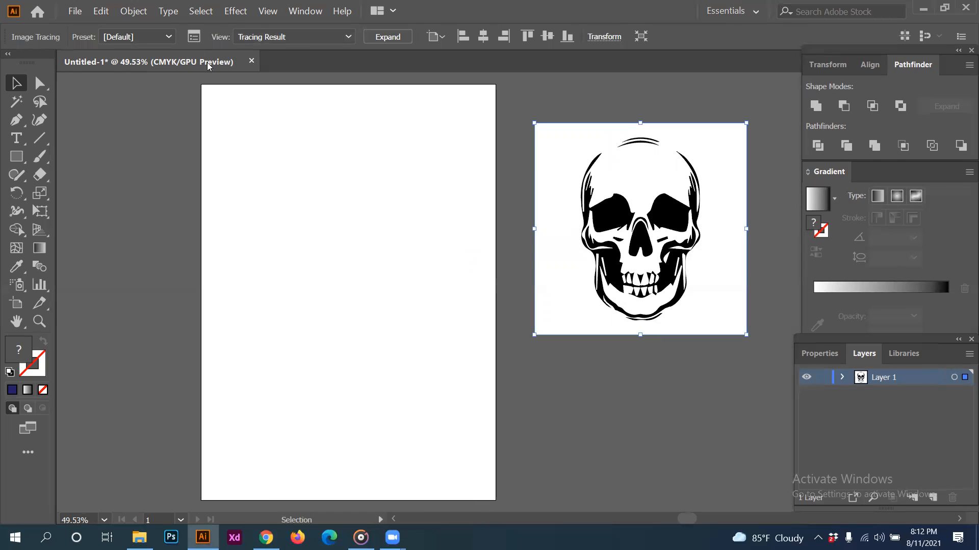
- Open the Image Trace settings for the skull, expand the advanced options and place them so all options fit on screen
click(194, 37)
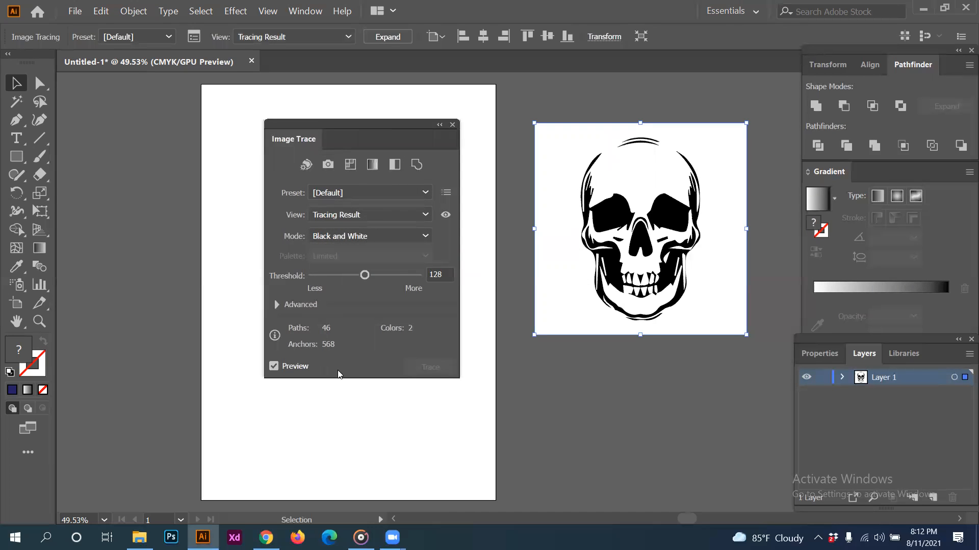
click(277, 304)
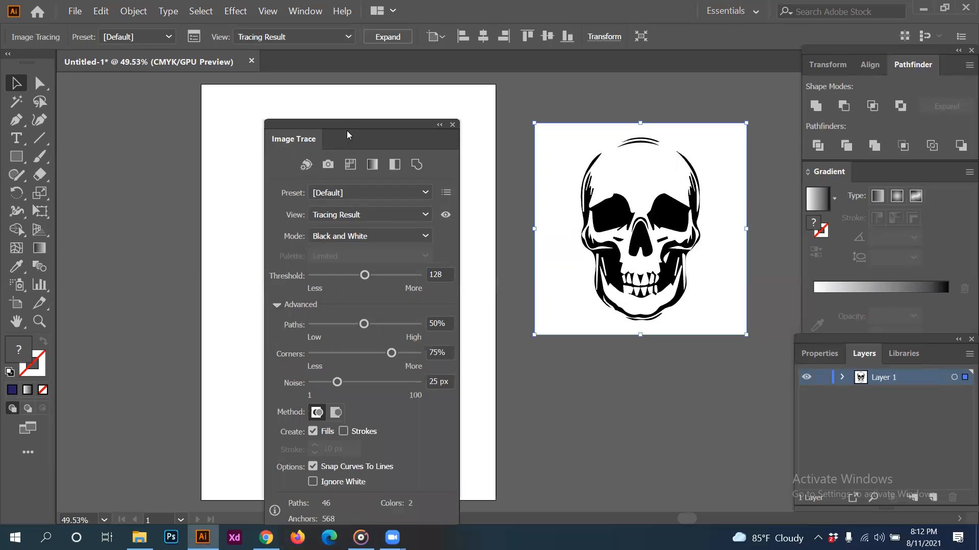
drag(345, 122, 351, 65)
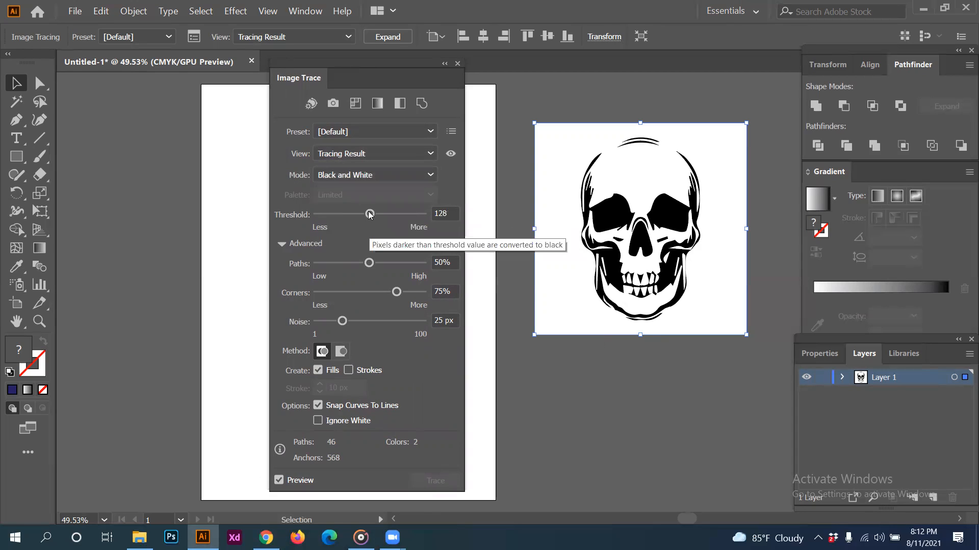
- Try a trace threshold of 115 with path fitting at 53% and corners at 75%
mouse_move(369, 215)
mouse_down()
mouse_move(390, 217)
mouse_move(363, 216)
mouse_up()
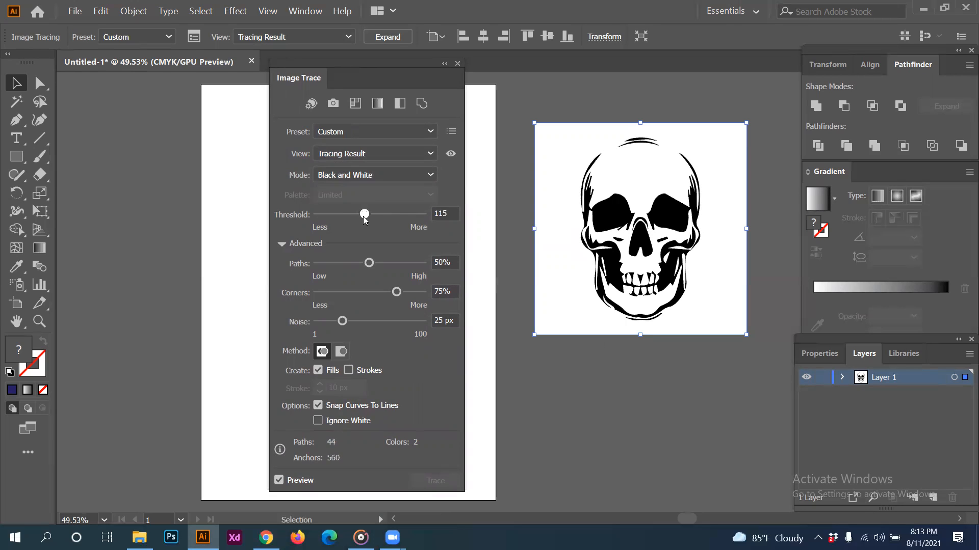
click(370, 264)
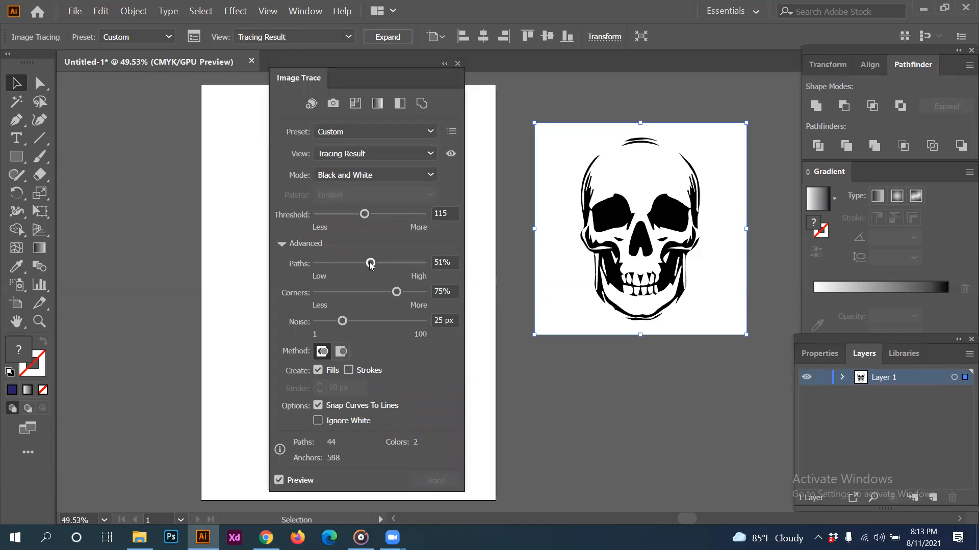
mouse_move(370, 264)
mouse_down()
mouse_move(381, 264)
mouse_move(350, 267)
mouse_move(373, 264)
mouse_up()
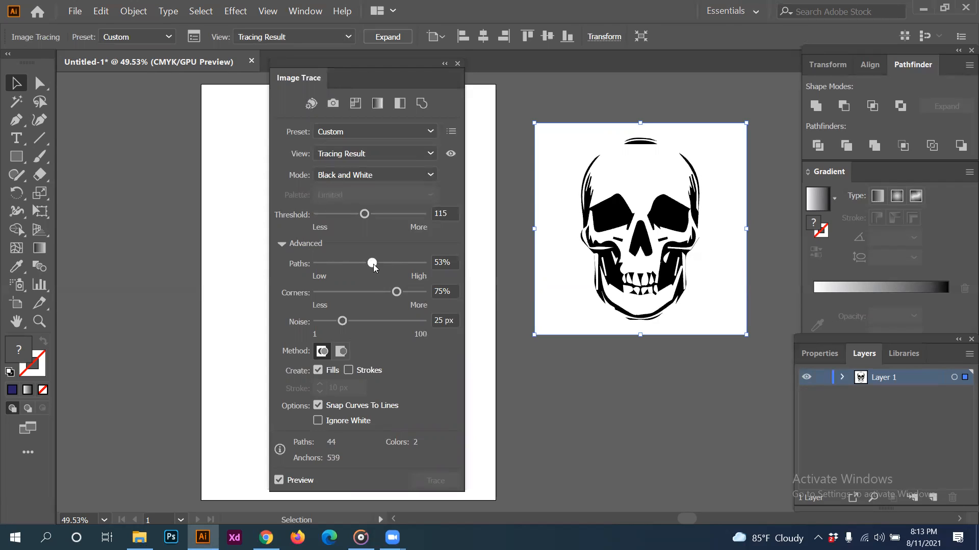
mouse_move(397, 292)
mouse_down()
mouse_move(411, 294)
mouse_move(389, 293)
mouse_move(398, 293)
mouse_up()
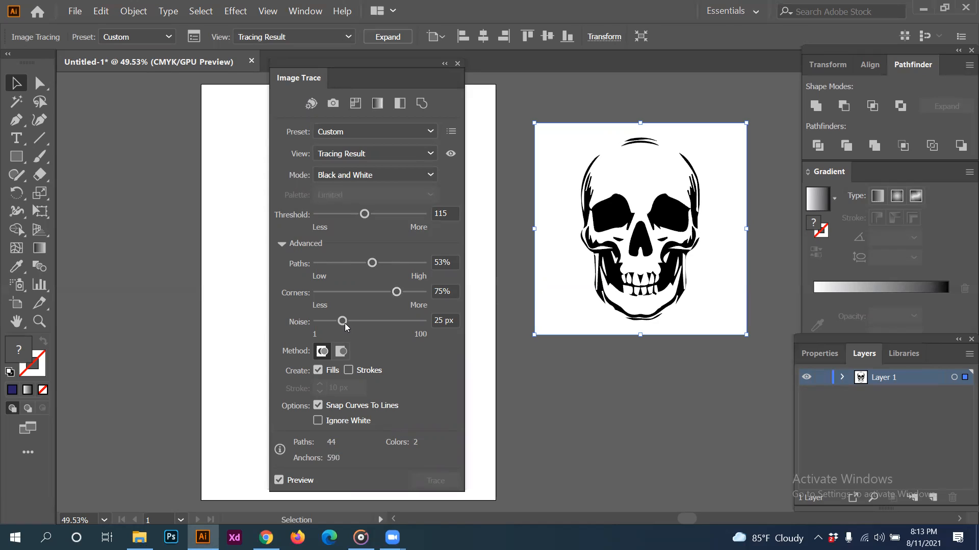
- Set the skull trace to 1 px noise, 83% corners, 68% paths and a threshold of 168
drag(342, 321, 317, 323)
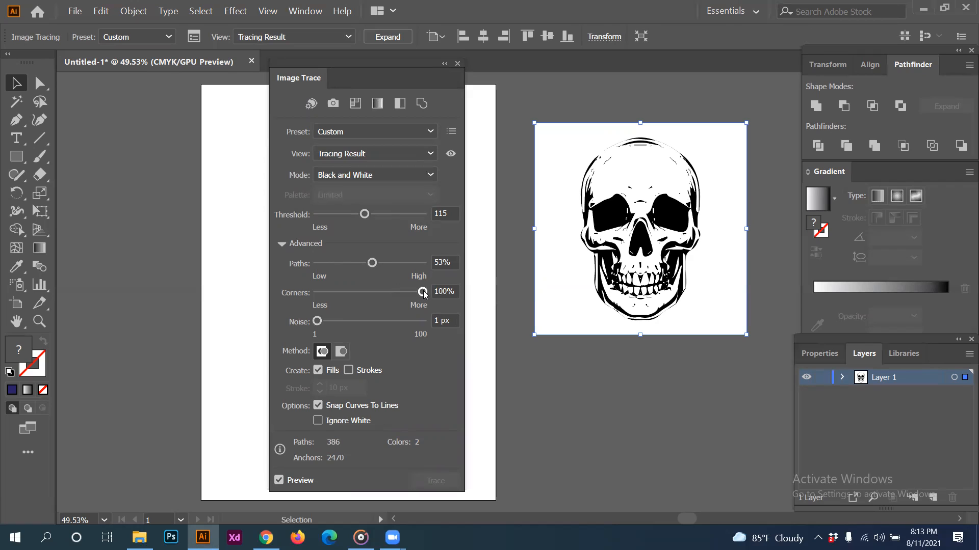
mouse_move(423, 294)
mouse_down()
mouse_move(396, 296)
mouse_move(404, 293)
mouse_up()
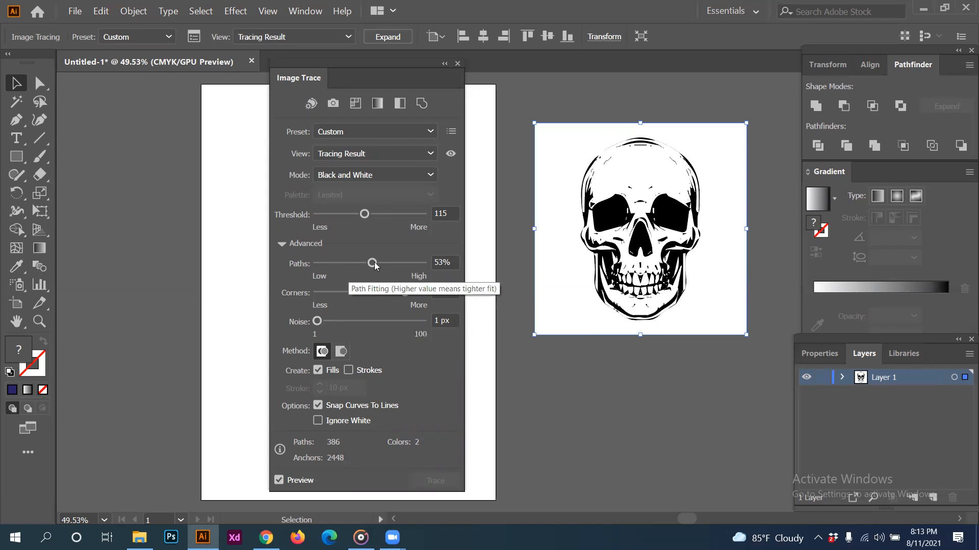
drag(390, 263, 389, 264)
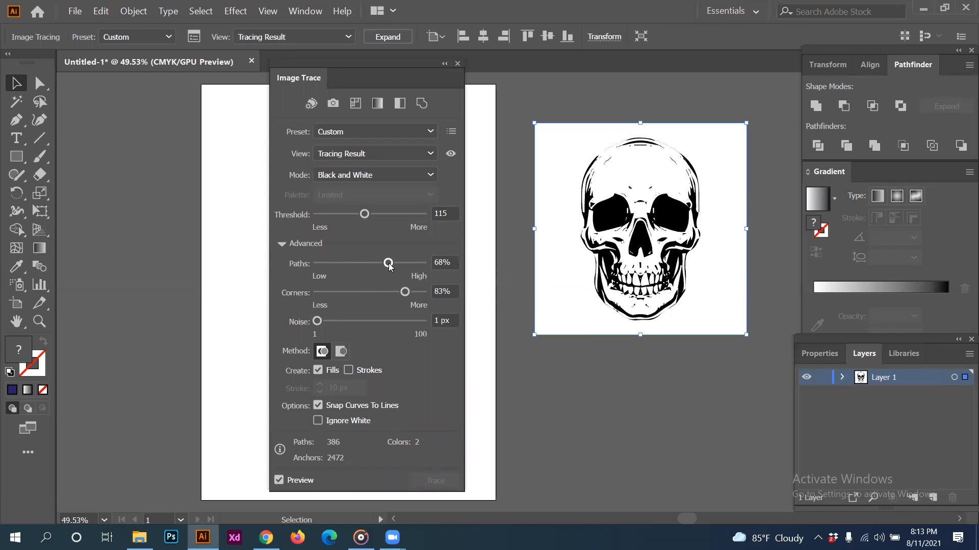
drag(375, 216, 386, 214)
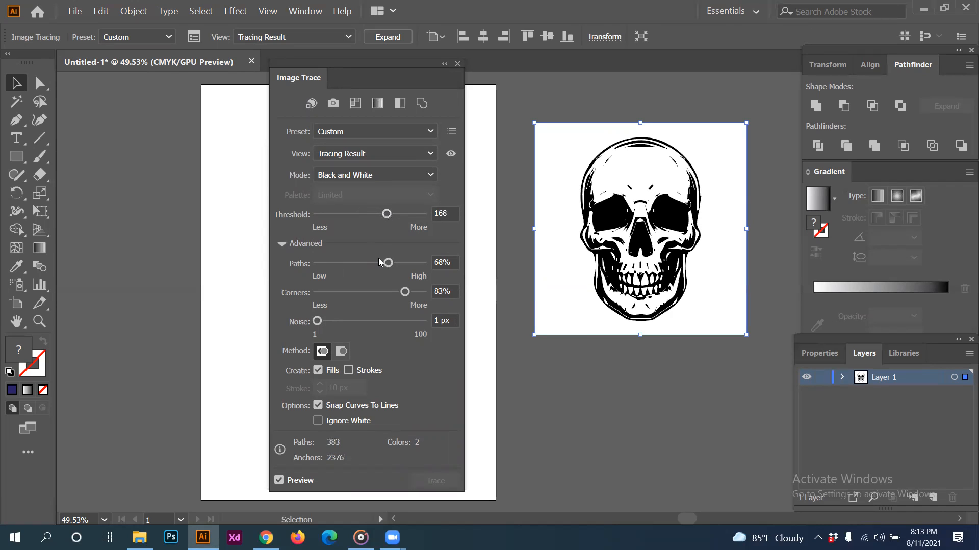
- Set the trace paths to 52% and corners to 79%, enable Ignore White, and close the Image Trace settings
mouse_move(389, 264)
mouse_down()
mouse_move(373, 268)
mouse_move(402, 295)
mouse_up()
drag(317, 322, 310, 323)
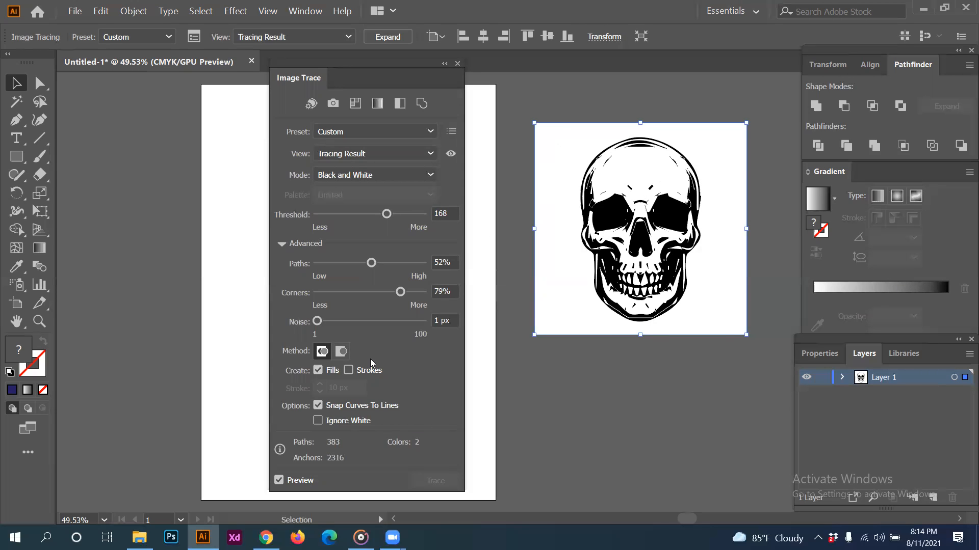
click(318, 421)
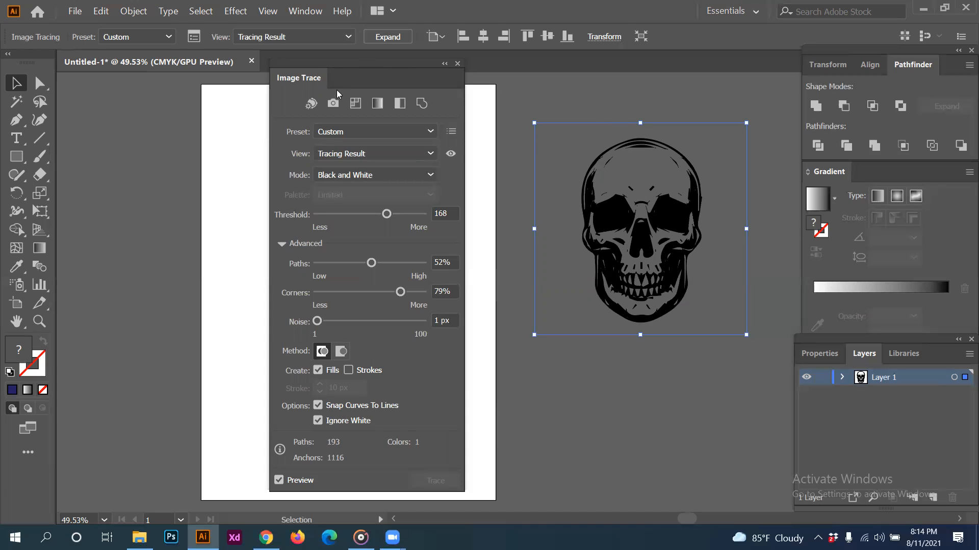
drag(350, 76, 344, 85)
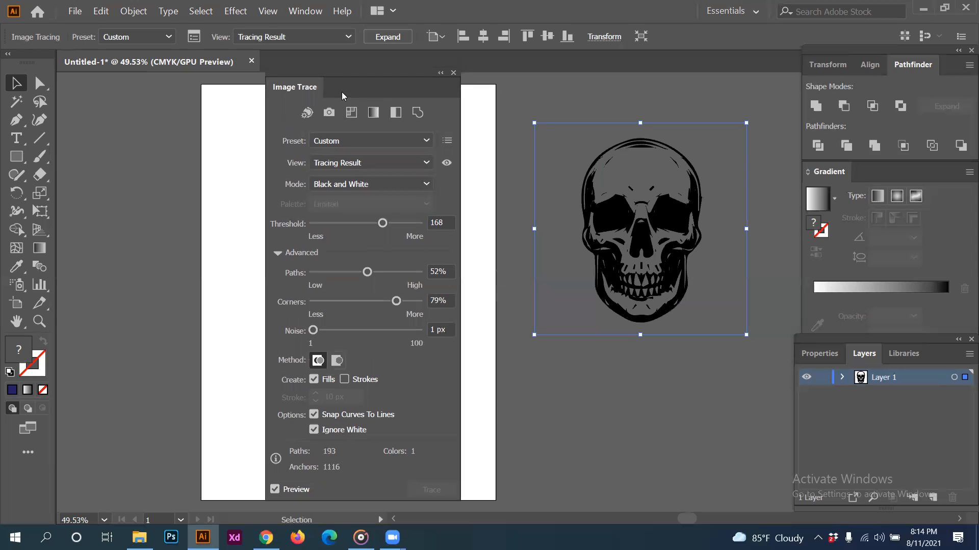
click(453, 74)
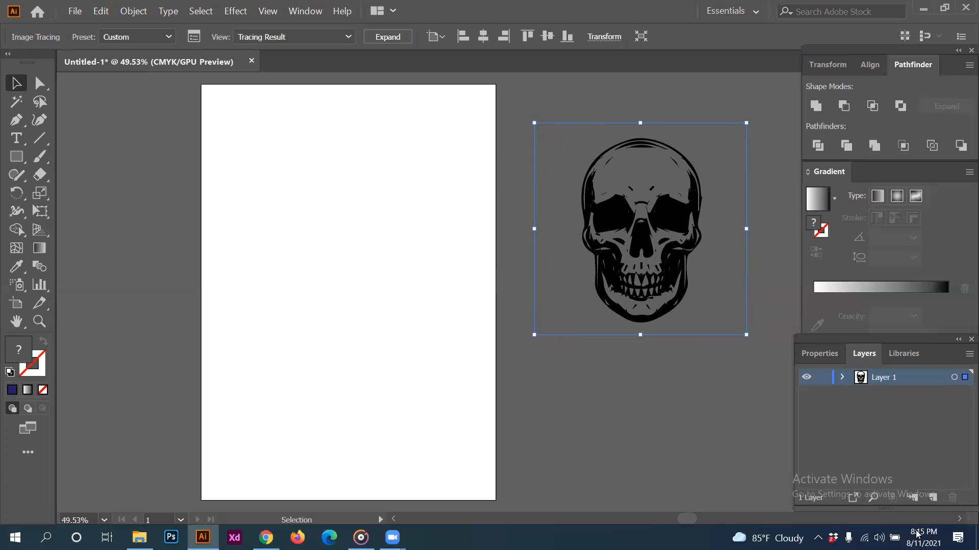
click(879, 538)
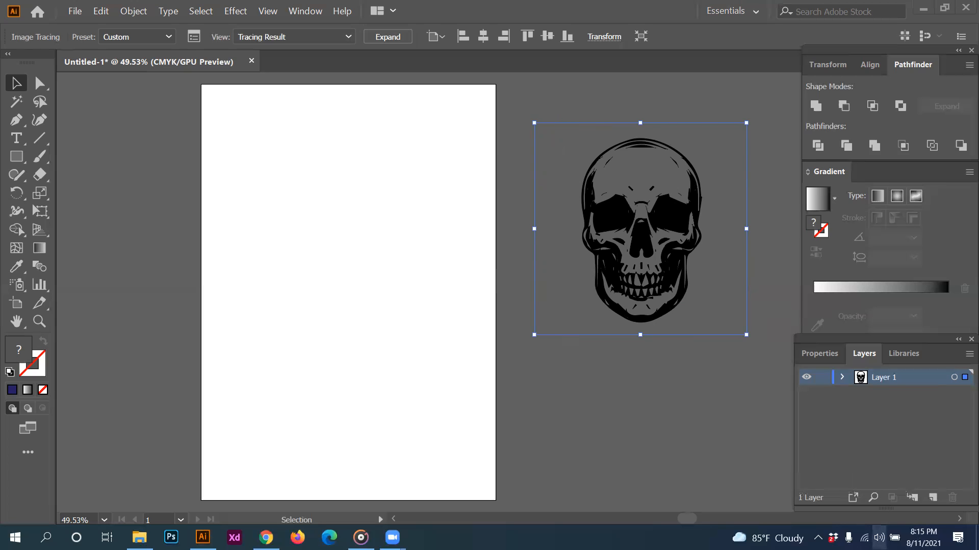
click(651, 184)
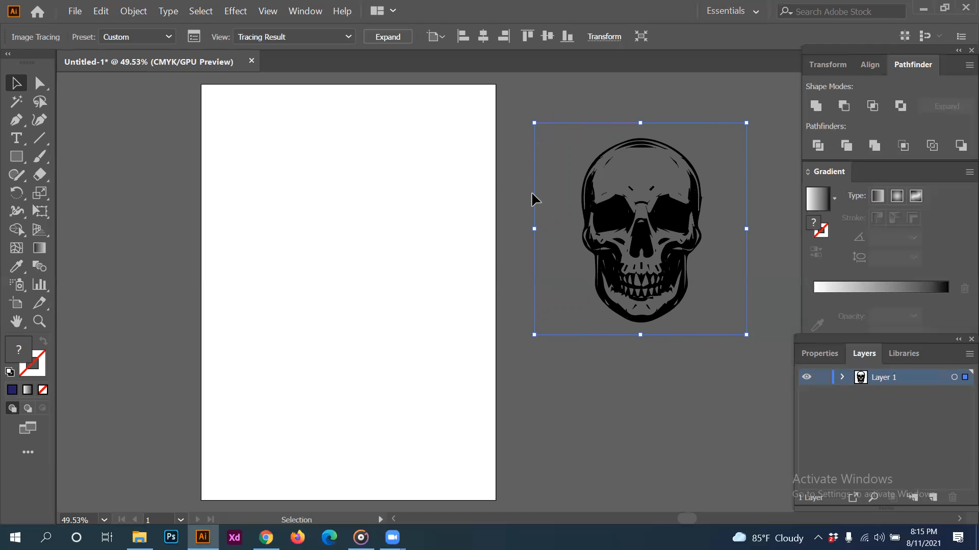
click(750, 225)
click(683, 205)
- Expand the traced skull into vector paths, check the group by deselecting and reselecting it, and undo the expansion
click(390, 38)
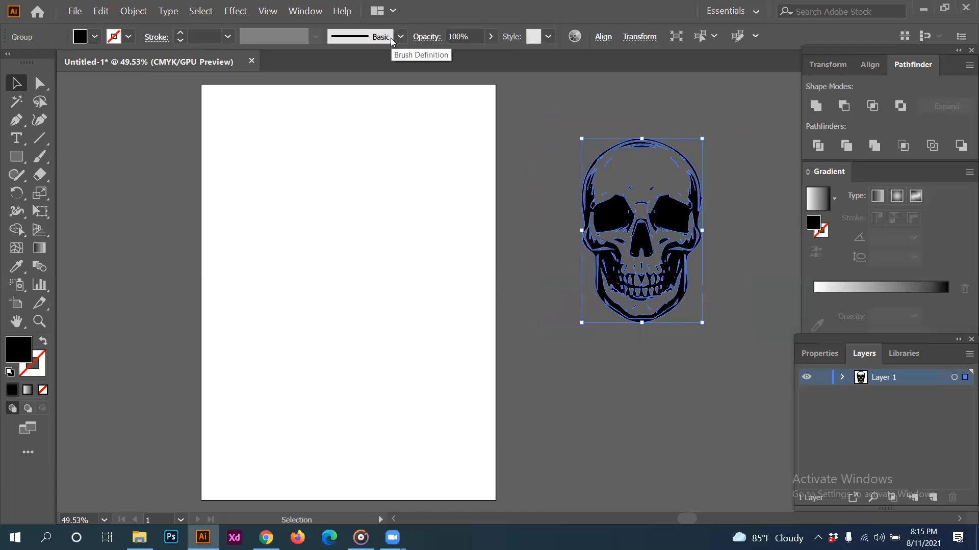
click(634, 396)
click(639, 289)
click(630, 337)
click(641, 293)
click(625, 353)
click(642, 293)
key(ctrl+z)
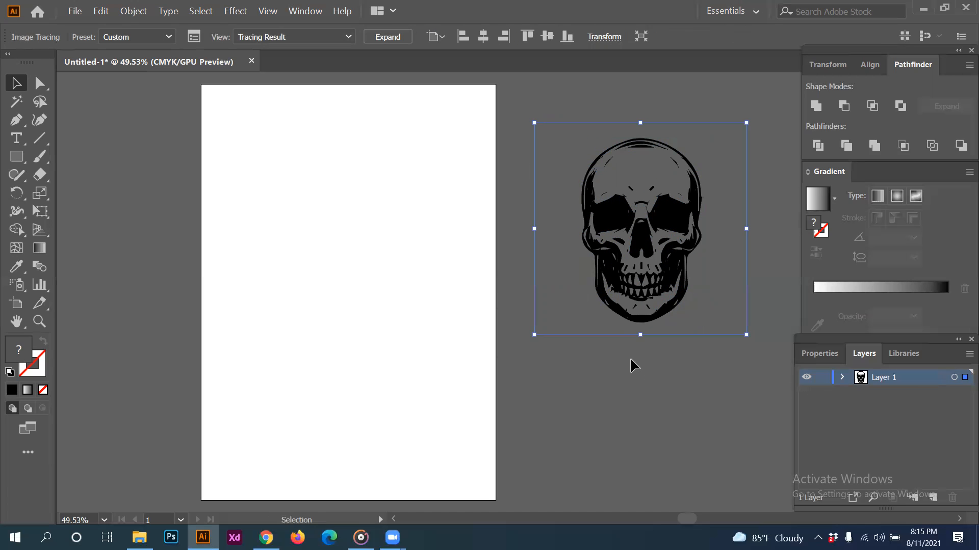
- Expand the traced skull using the Expand dialog with Object and Fill enabled, and undo it
click(131, 12)
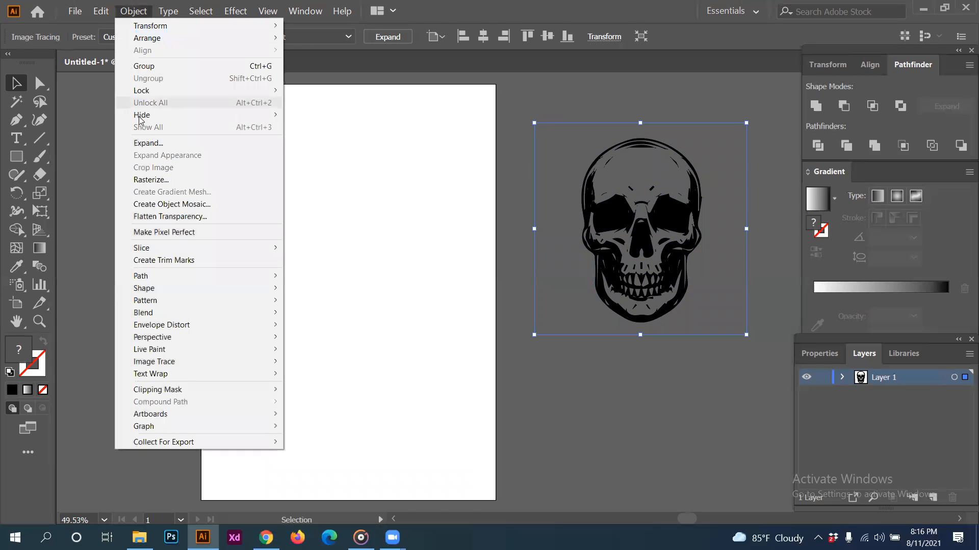
click(157, 144)
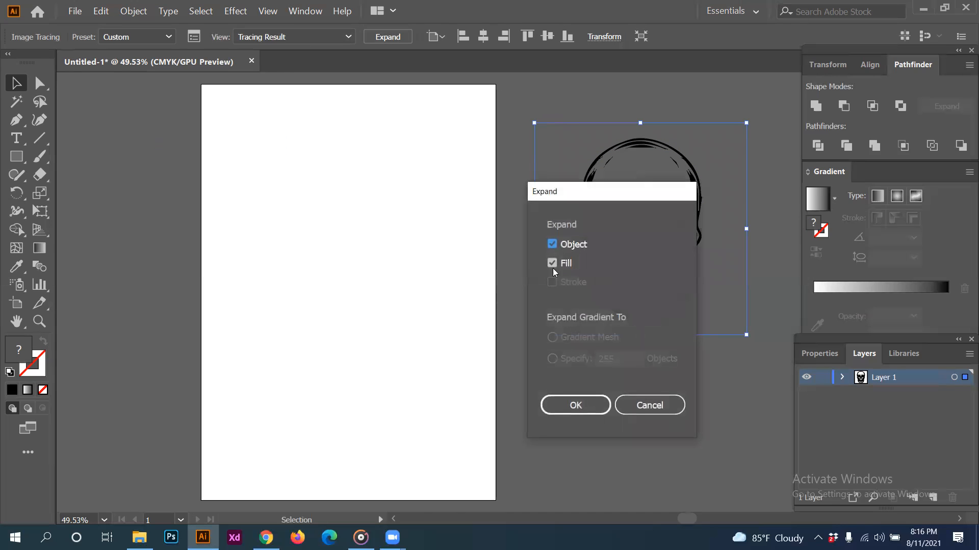
click(584, 409)
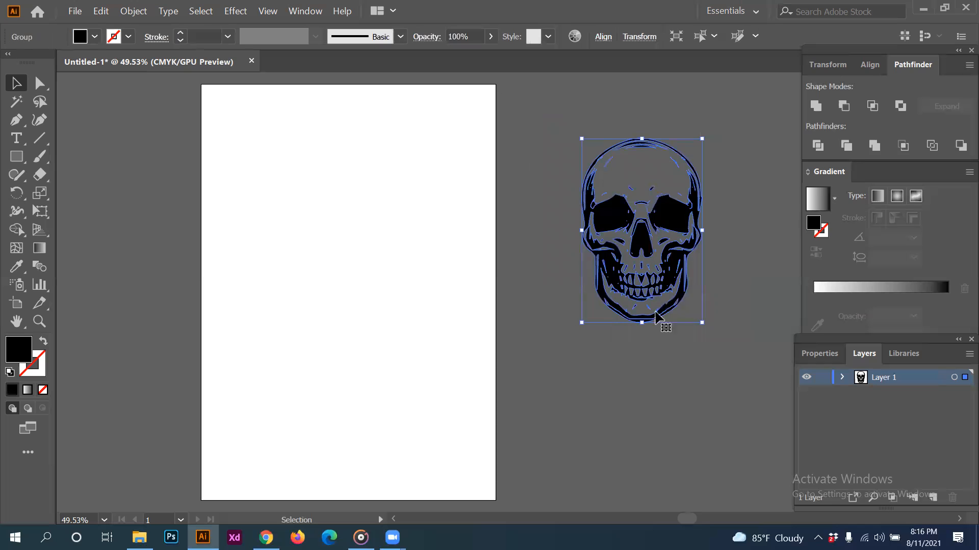
click(631, 369)
key(ctrl+z)
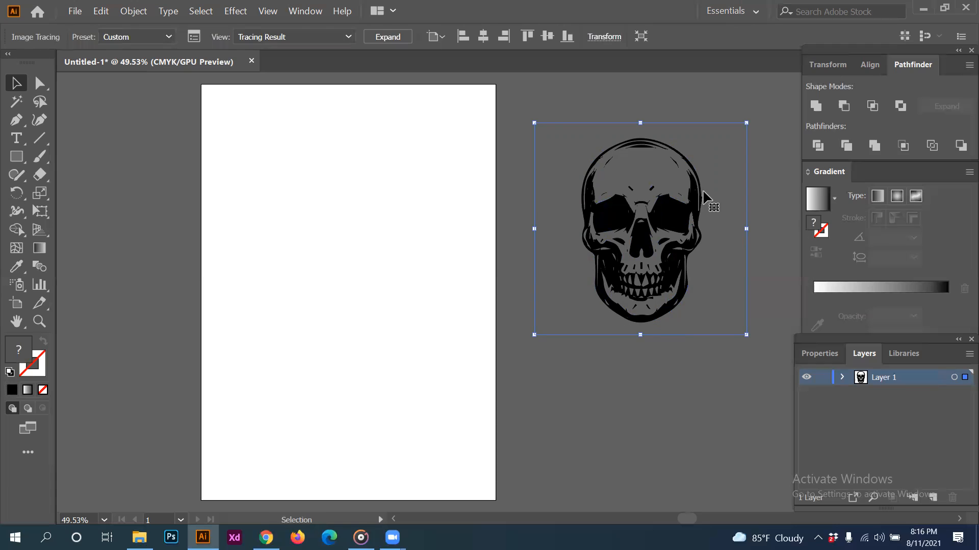
- Expand the traced skull into editable vector paths again and reselect the resulting group to check it
click(392, 43)
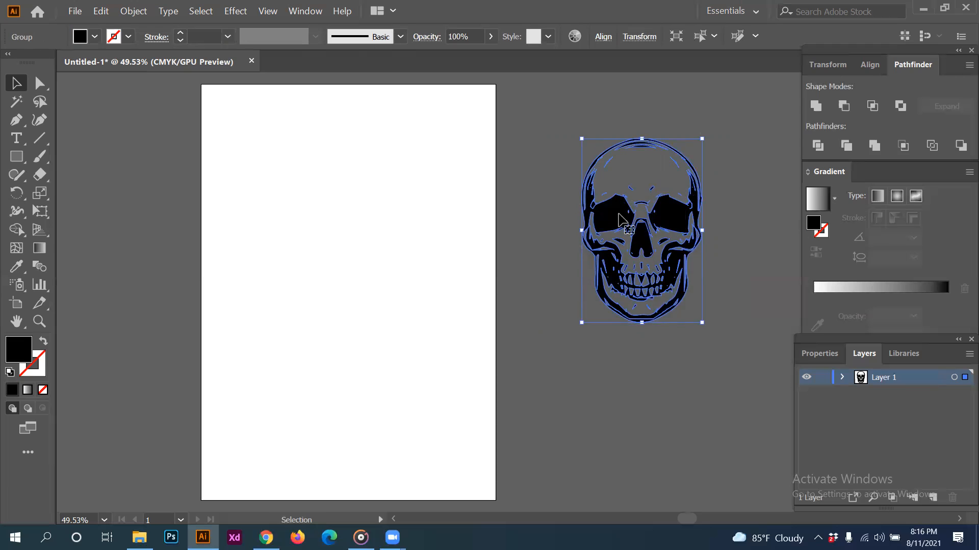
click(659, 351)
click(625, 222)
click(621, 349)
click(604, 222)
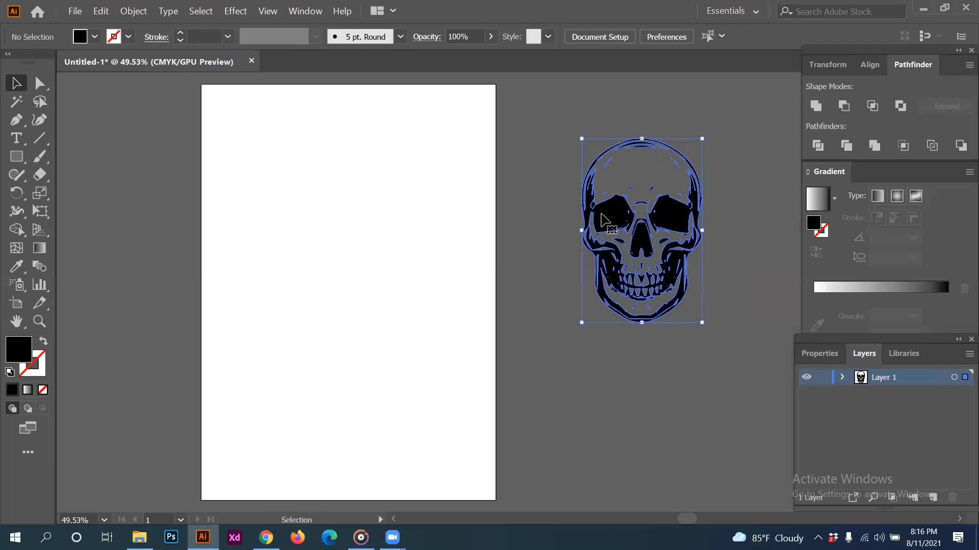
- Expand Layer 1 and its group to examine the individual paths that make up the skull
click(842, 377)
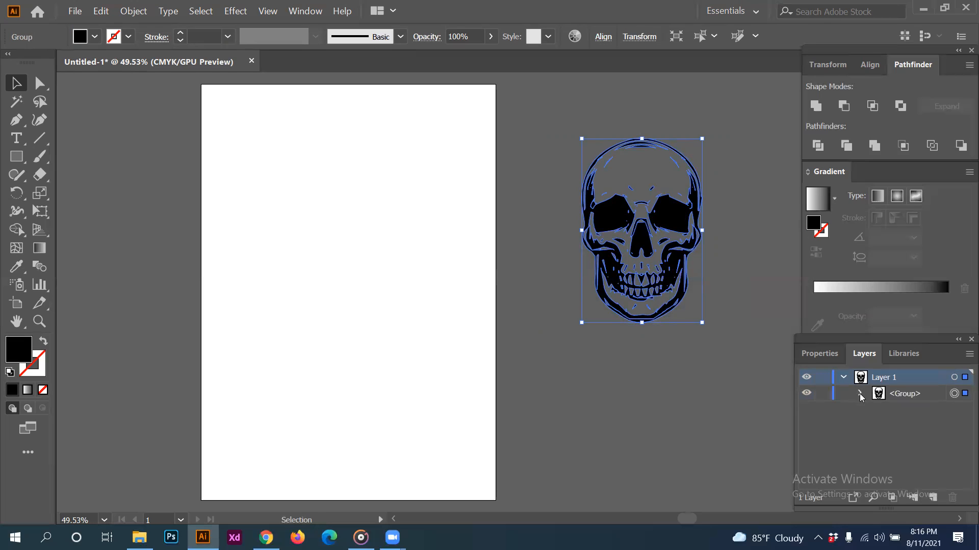
click(860, 394)
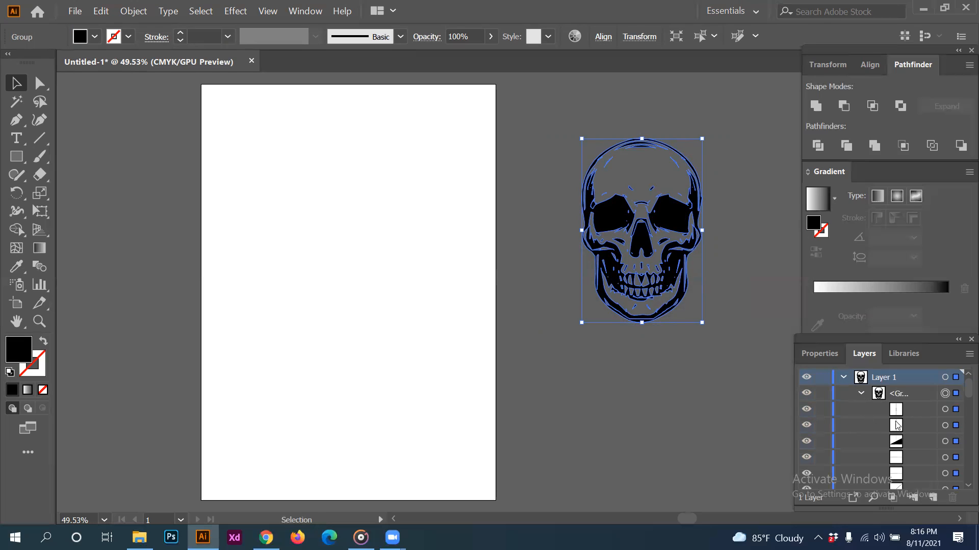
scroll(897, 425, down, 3)
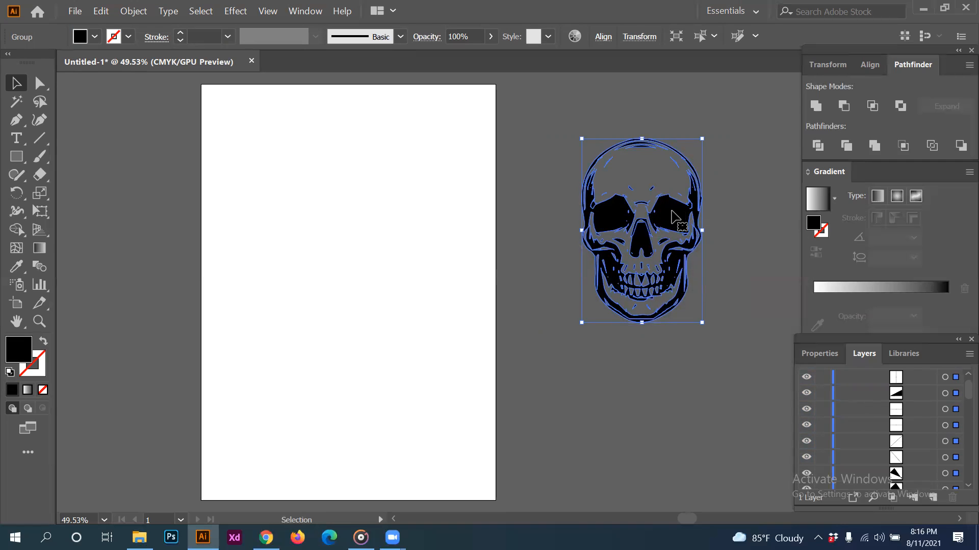
- Move the skull group onto the upper middle of the artboard and highlight one of its paths in the layer list
drag(676, 219, 380, 248)
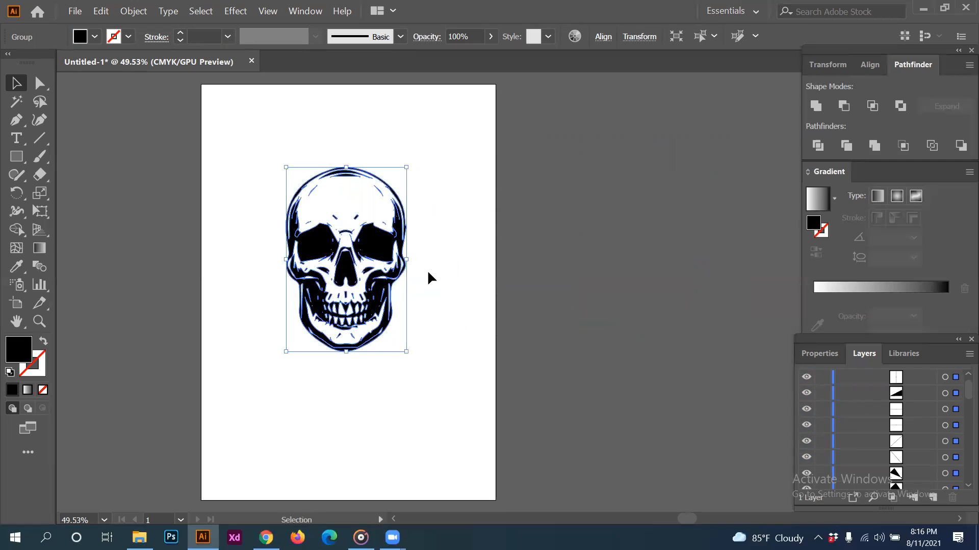
scroll(897, 433, down, 1)
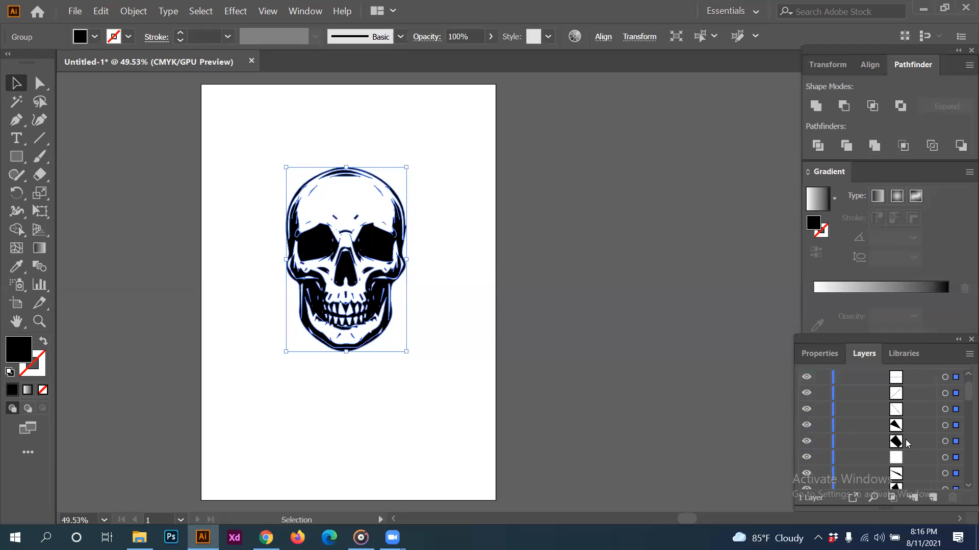
click(899, 413)
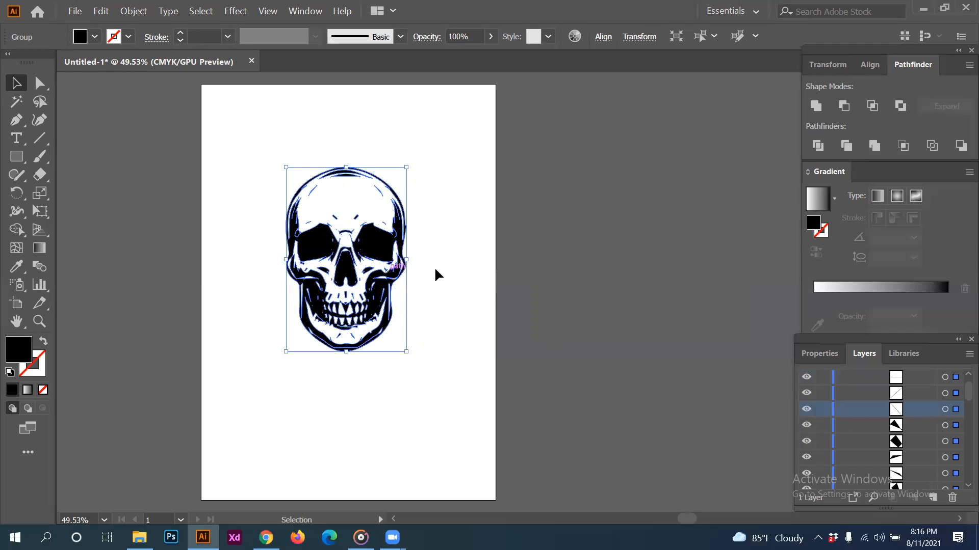
click(395, 272)
click(397, 273)
click(396, 272)
click(392, 270)
right_click(368, 239)
click(515, 246)
click(415, 251)
click(379, 244)
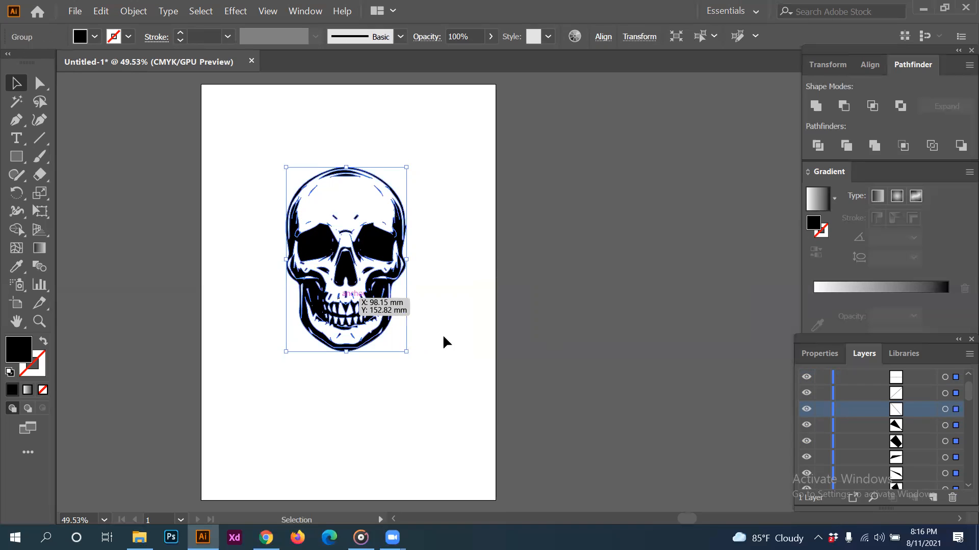
- Collapse the skull group in the layer list, ungroup the skull into separate paths and deselect everything
scroll(894, 409, up, 3)
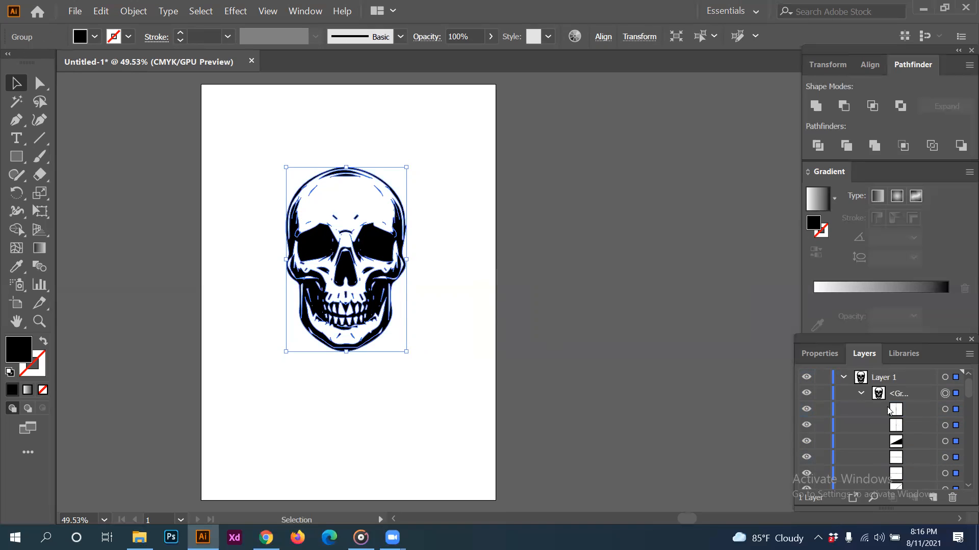
click(861, 393)
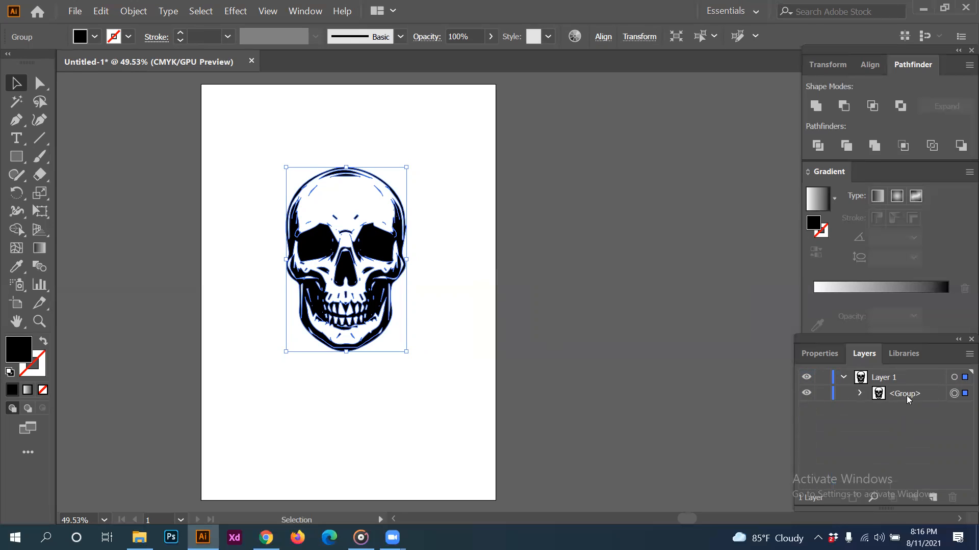
right_click(378, 244)
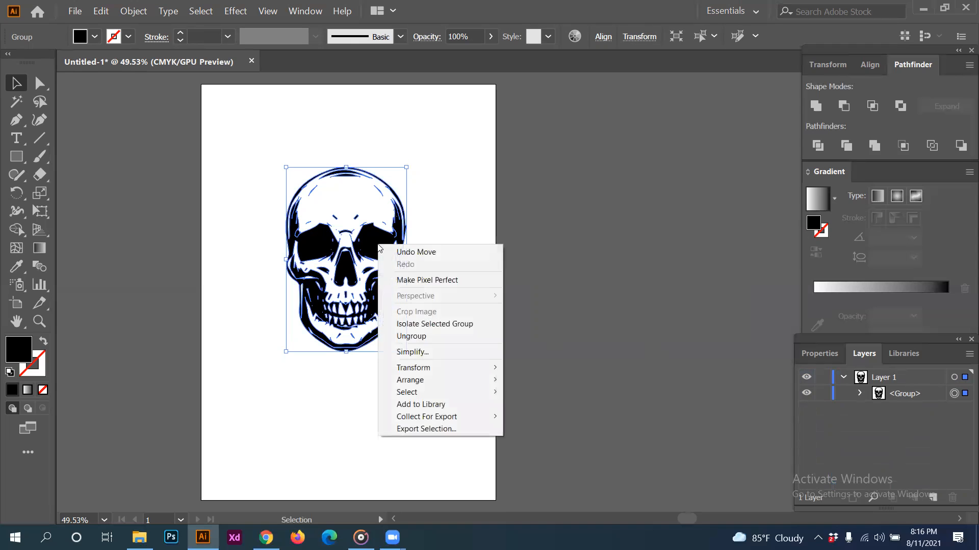
click(408, 336)
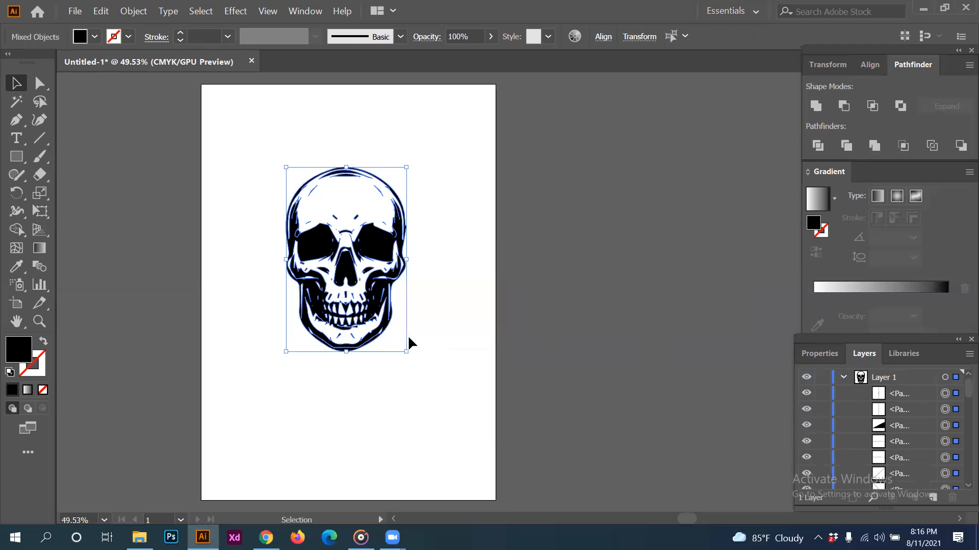
click(386, 374)
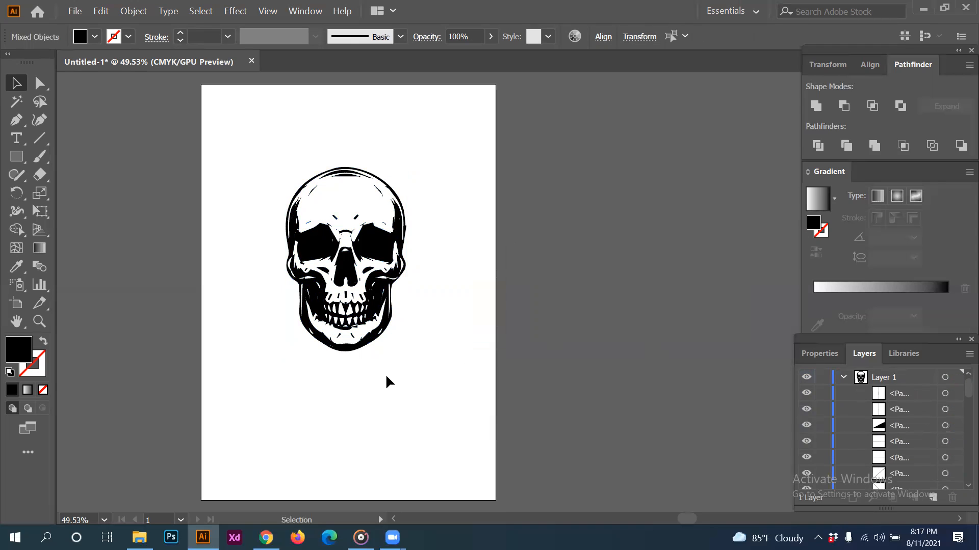
- Try moving the nose shape away from the skull, undo the move and select a small forehead mark
click(380, 252)
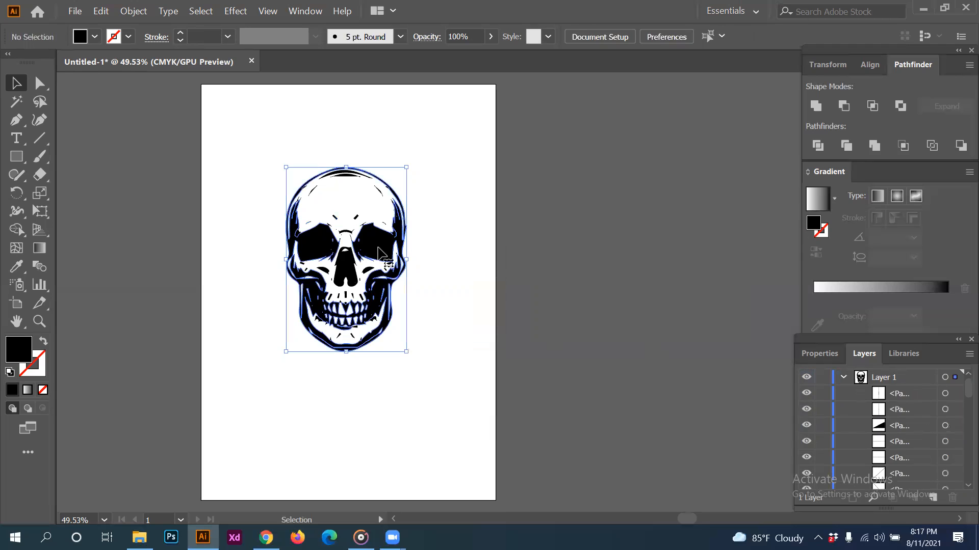
click(408, 290)
drag(356, 284, 500, 307)
key(ctrl+z)
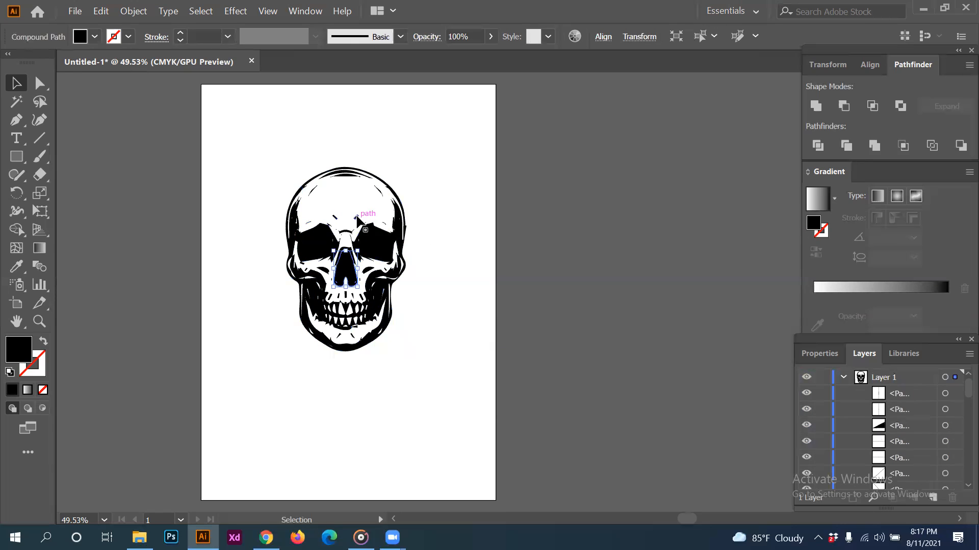
click(357, 218)
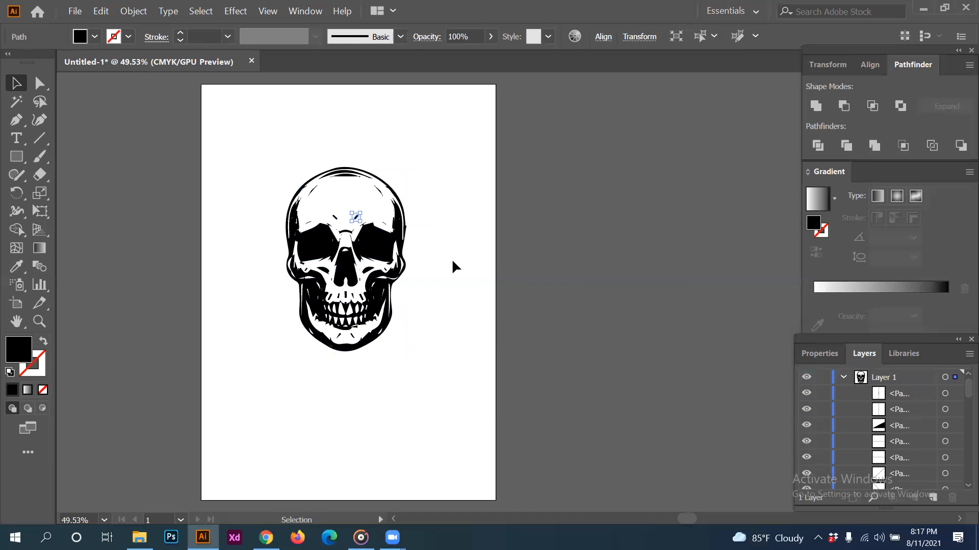
- Fill the skull's main compound path with red
click(386, 247)
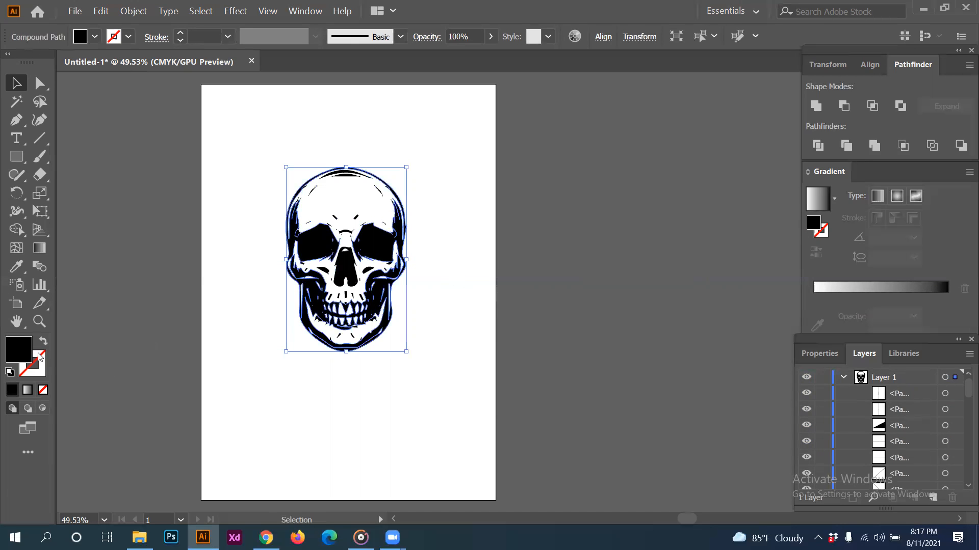
double_click(20, 351)
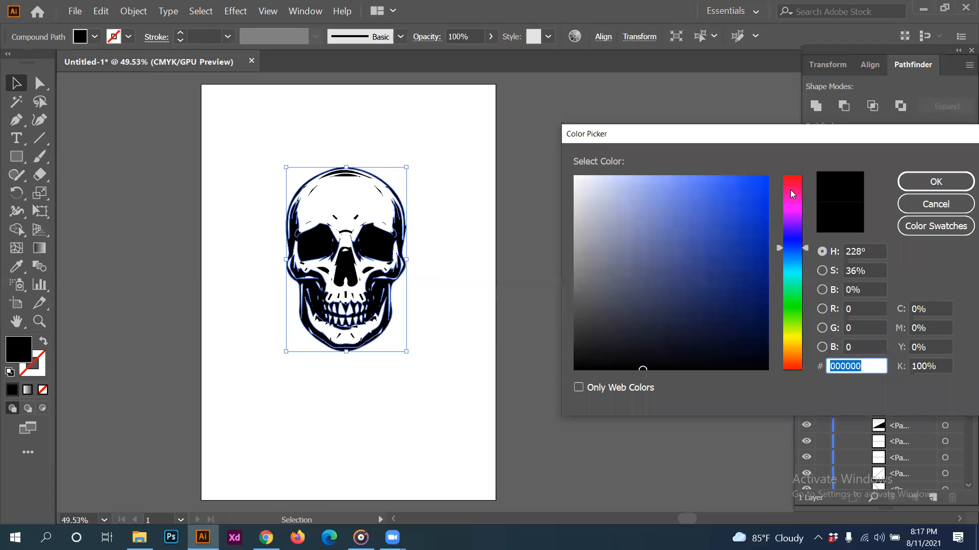
drag(791, 193, 809, 172)
click(735, 198)
click(936, 182)
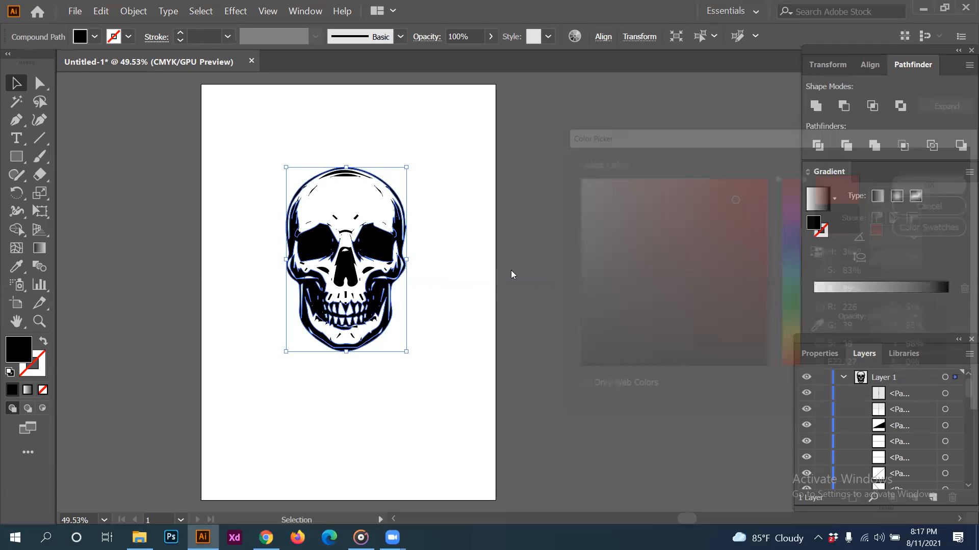
click(95, 37)
click(51, 61)
click(380, 301)
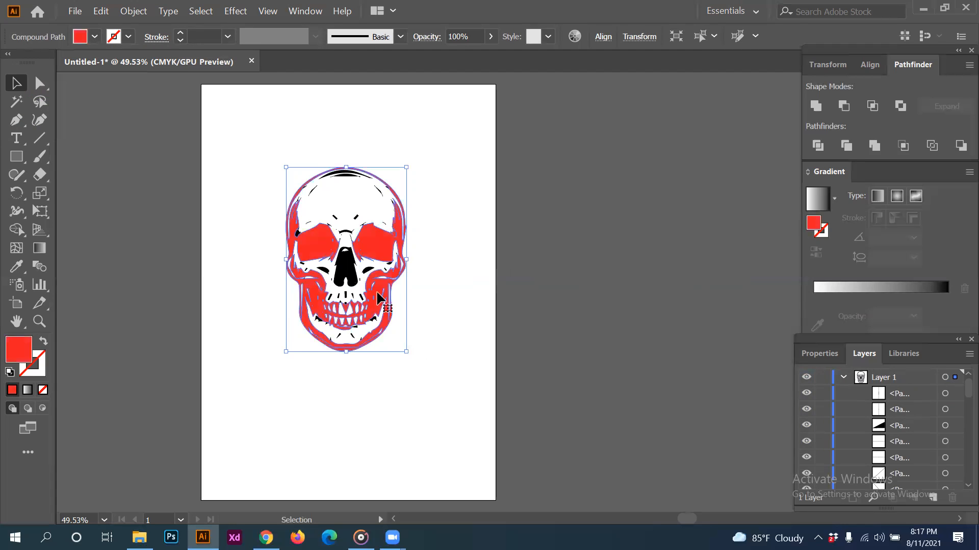
- Fill the nose shape with orange and deselect it
click(346, 266)
click(83, 36)
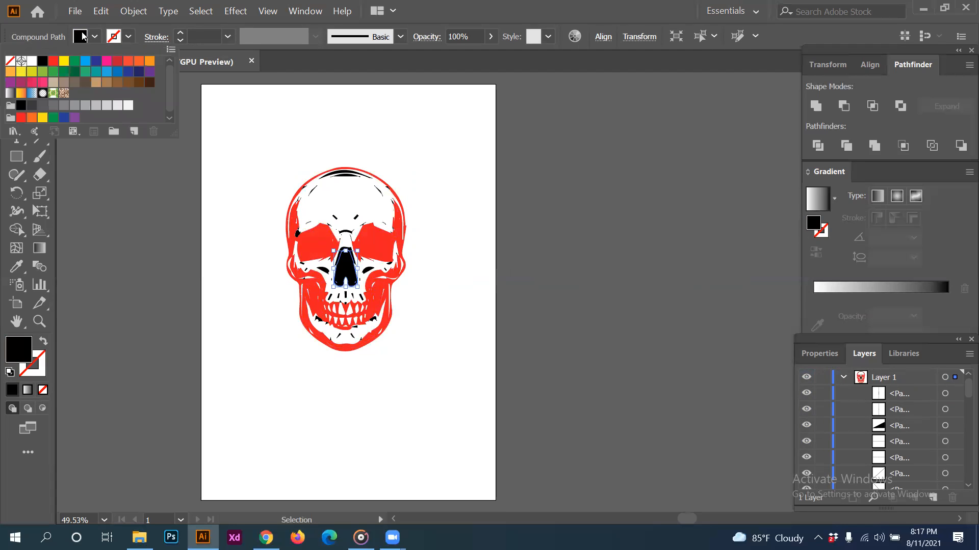
click(149, 61)
click(341, 407)
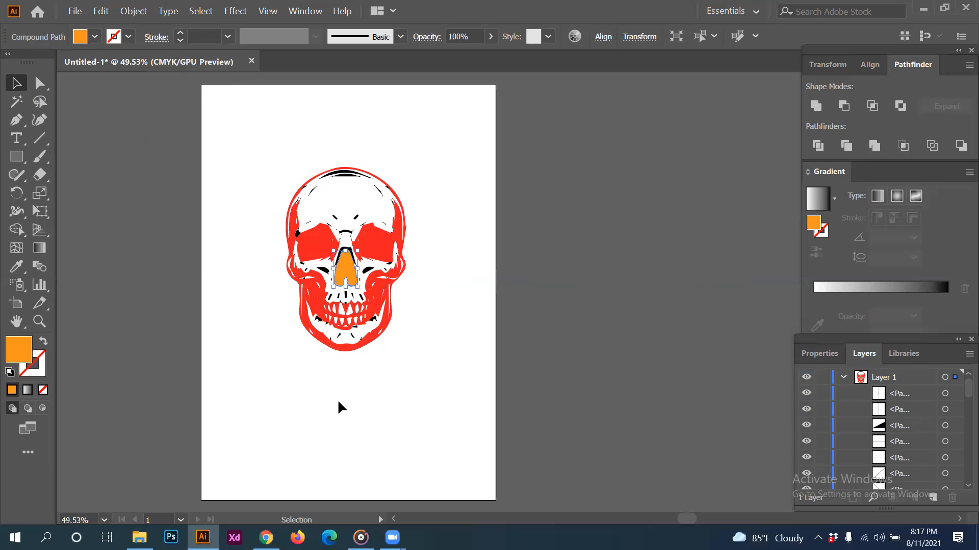
click(406, 378)
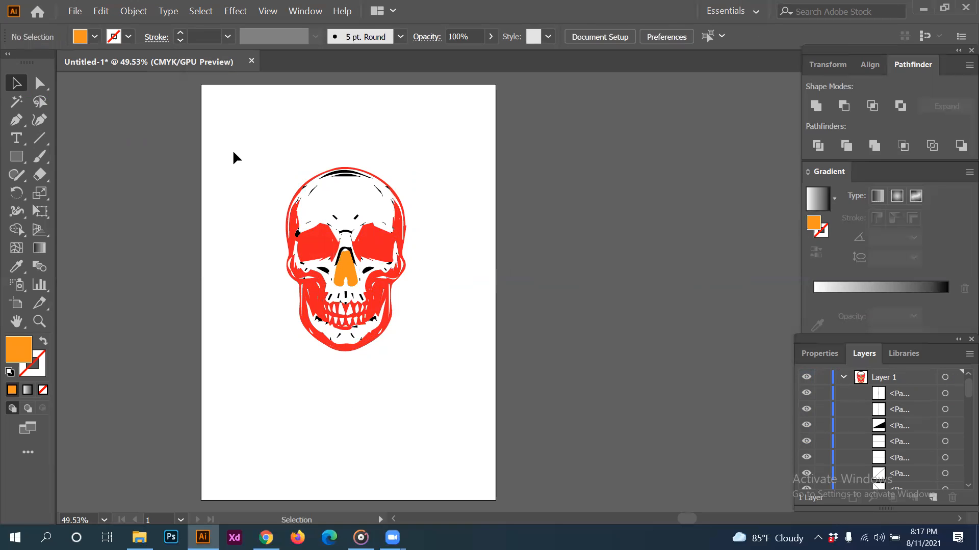
- Fill the thin highlight shape at the top of the cranium with yellow-green and deselect it
click(349, 176)
click(94, 37)
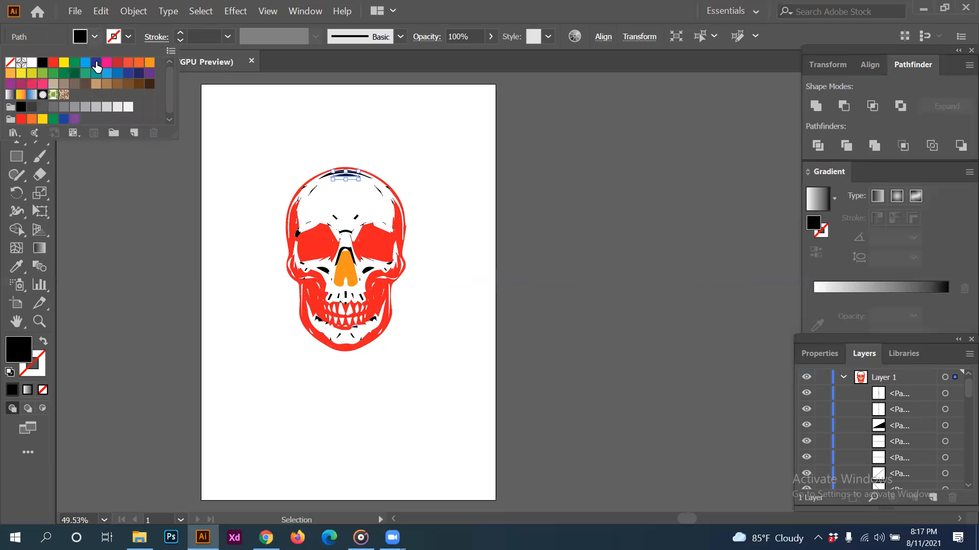
click(31, 73)
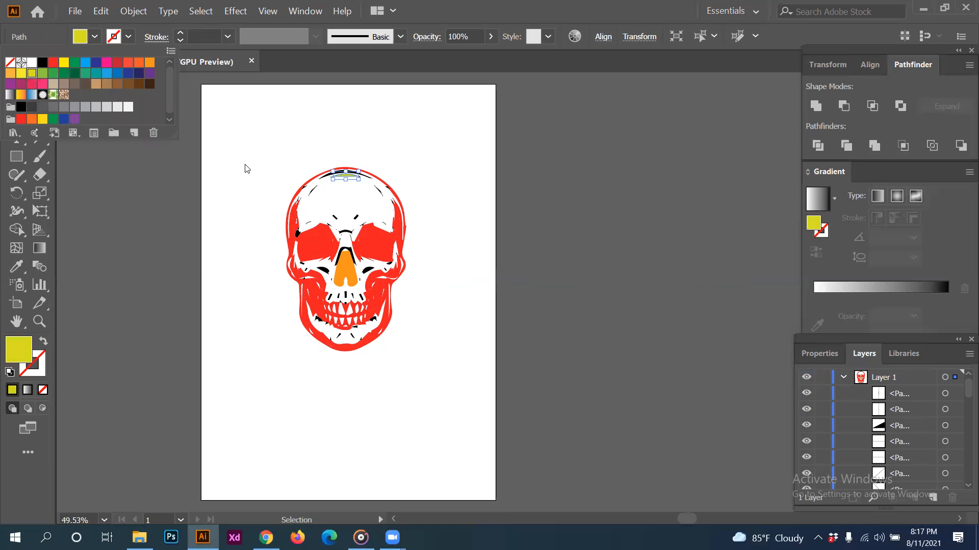
click(244, 166)
- Undo the colour changes on all skull pieces to bring back the black fills
drag(256, 141, 464, 402)
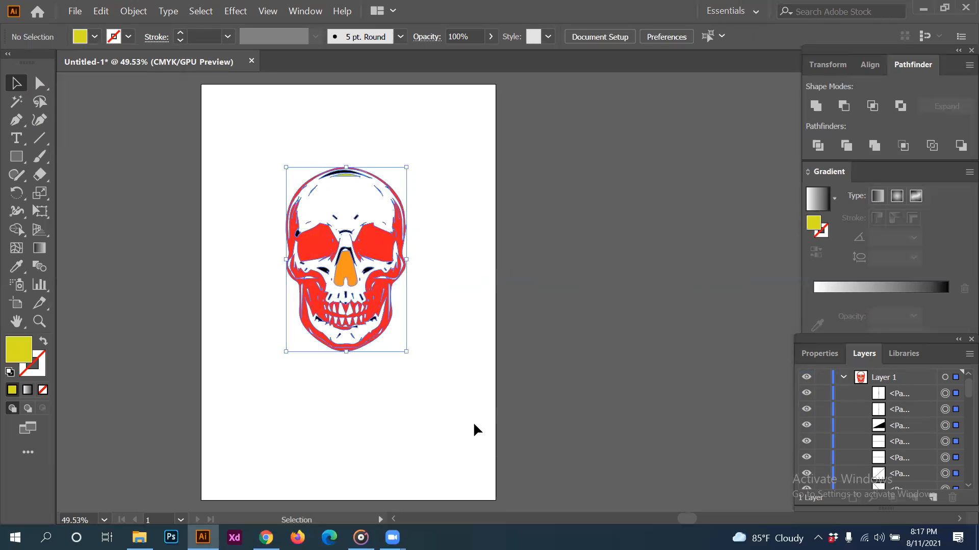
key(ctrl+8)
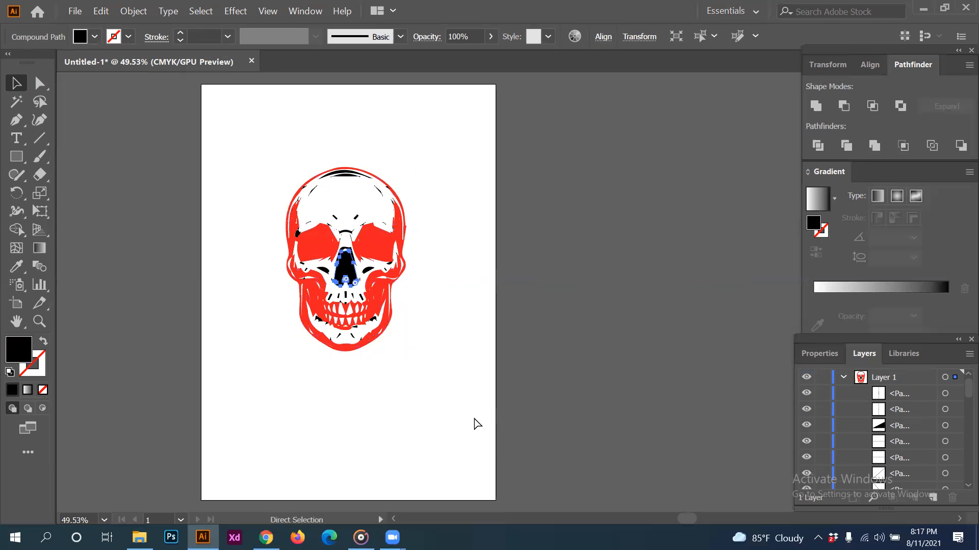
key(v)
click(340, 473)
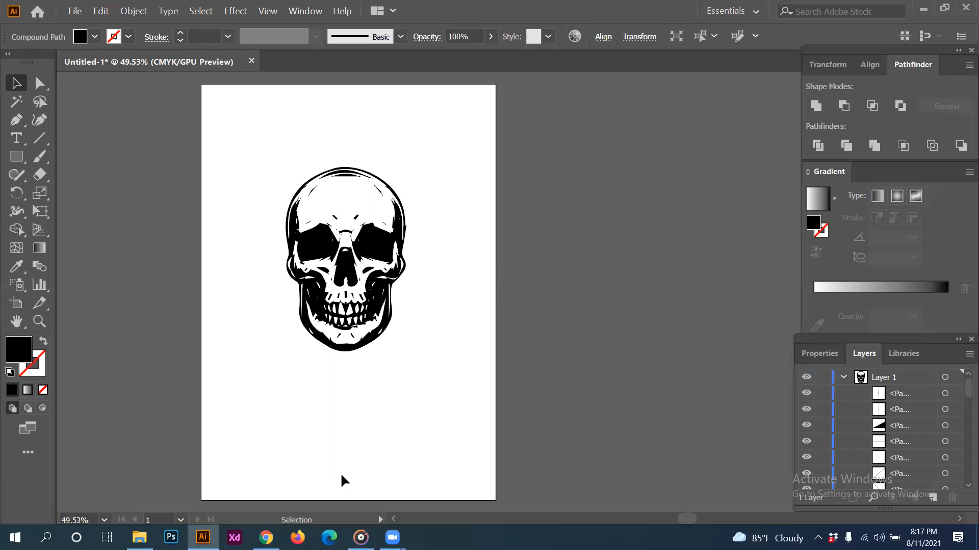
- Marquee-select the whole skull repeatedly to examine its separate paths
drag(262, 137, 461, 396)
click(240, 181)
drag(243, 121, 443, 394)
click(314, 363)
drag(258, 145, 375, 393)
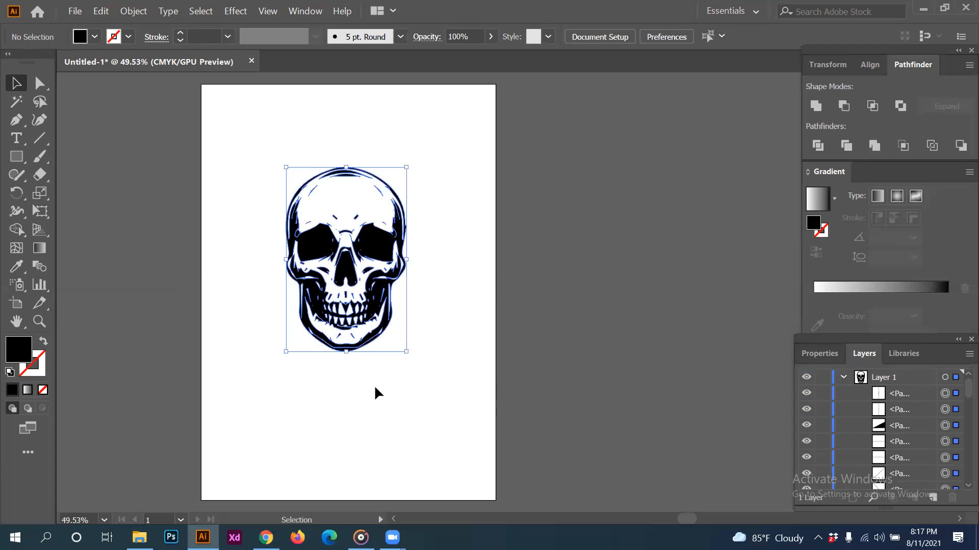
- Remove the small curved mark at the bridge of the nose
click(433, 312)
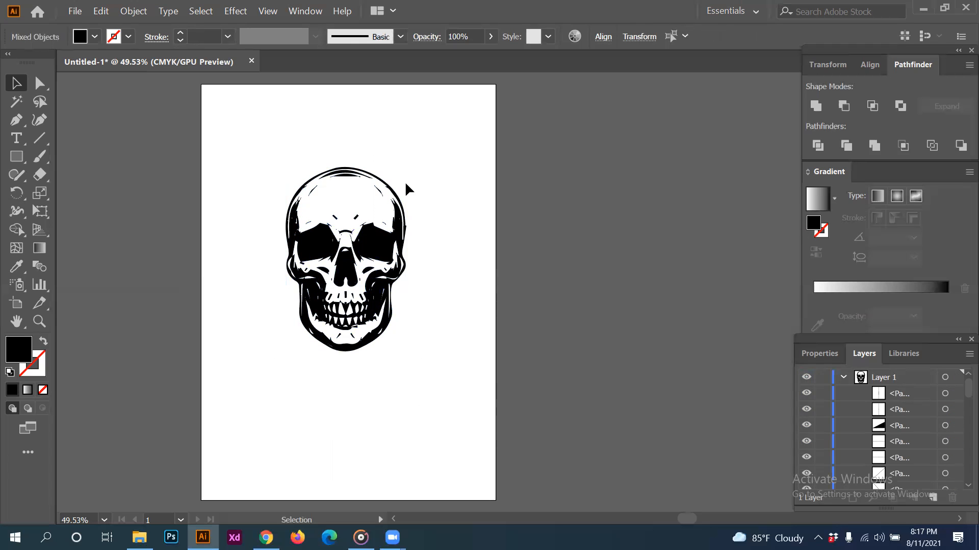
click(346, 232)
click(425, 259)
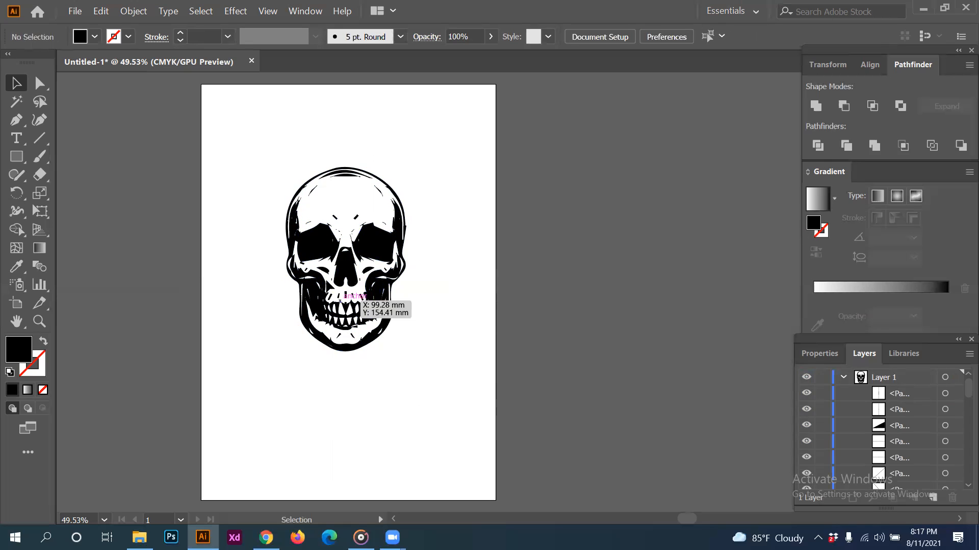
- Try deleting the small dark cheek marks beneath the eye sockets and undo it
click(326, 270)
key(Delete)
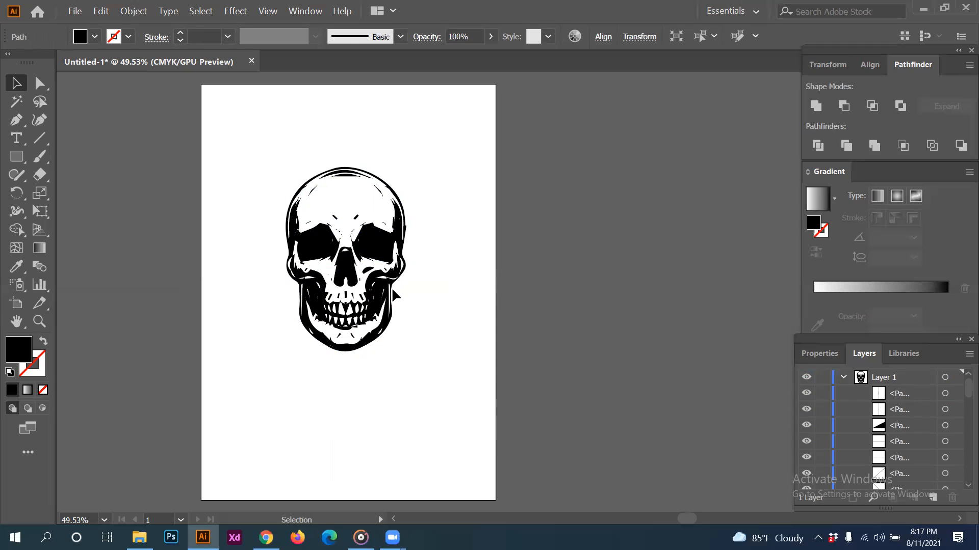
click(368, 270)
key(Delete)
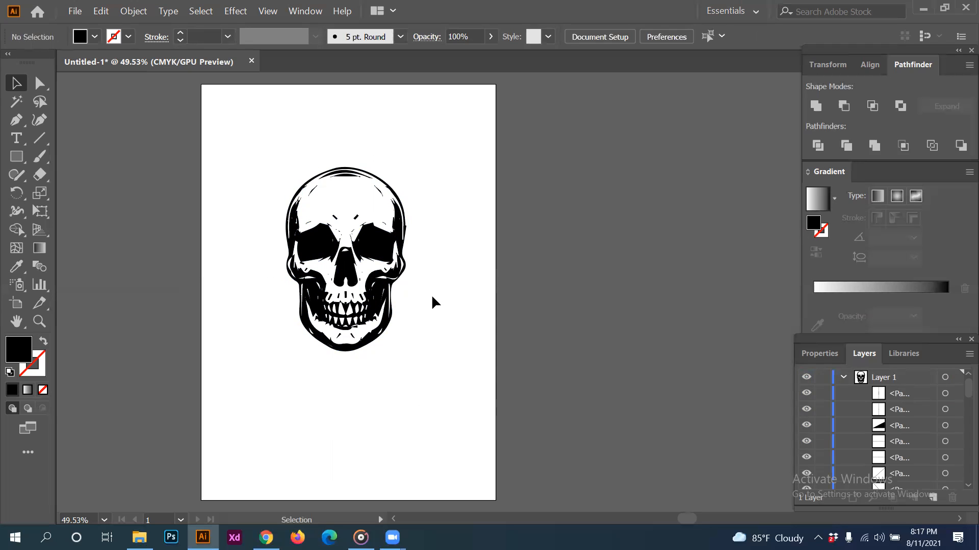
click(367, 273)
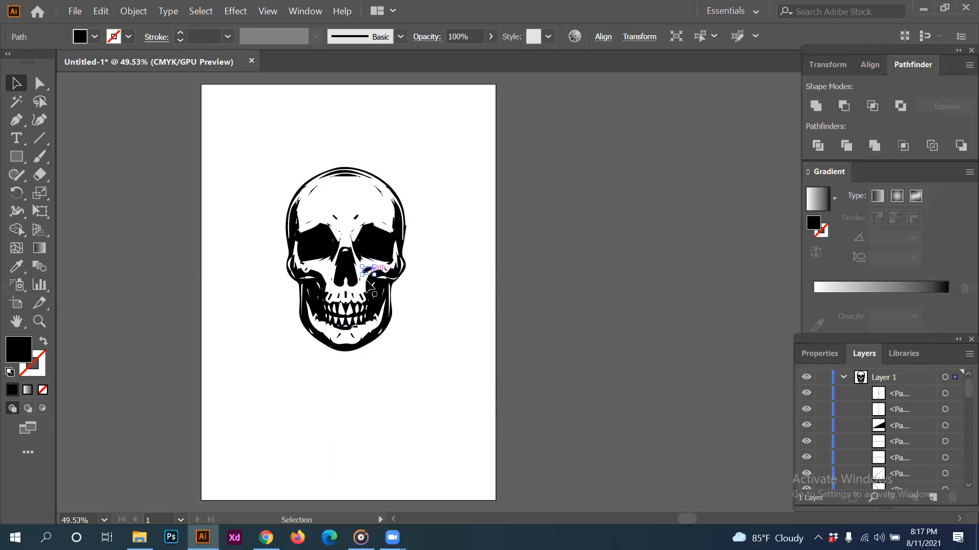
key(ctrl+z)
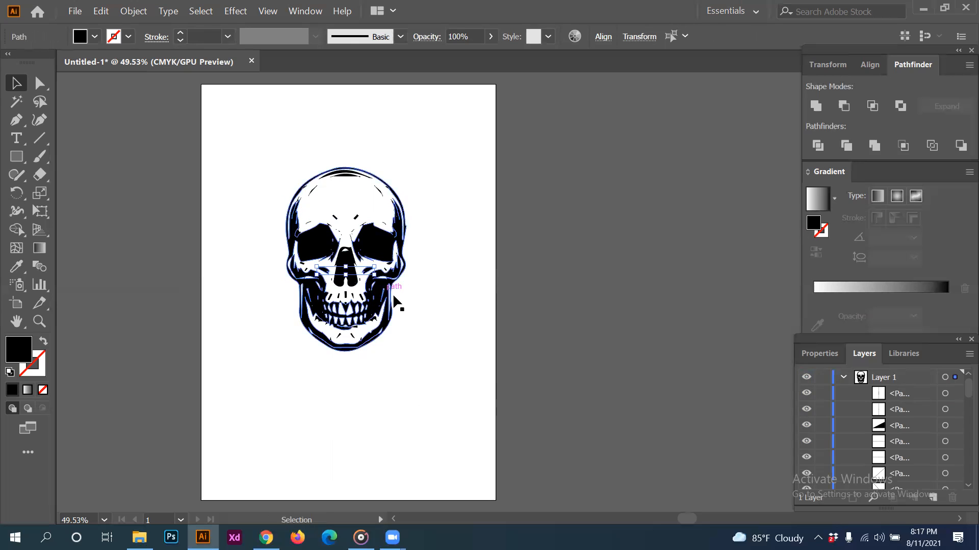
click(439, 290)
- Select the two small cheek marks beneath the eye sockets together and shift them slightly upward
click(328, 273)
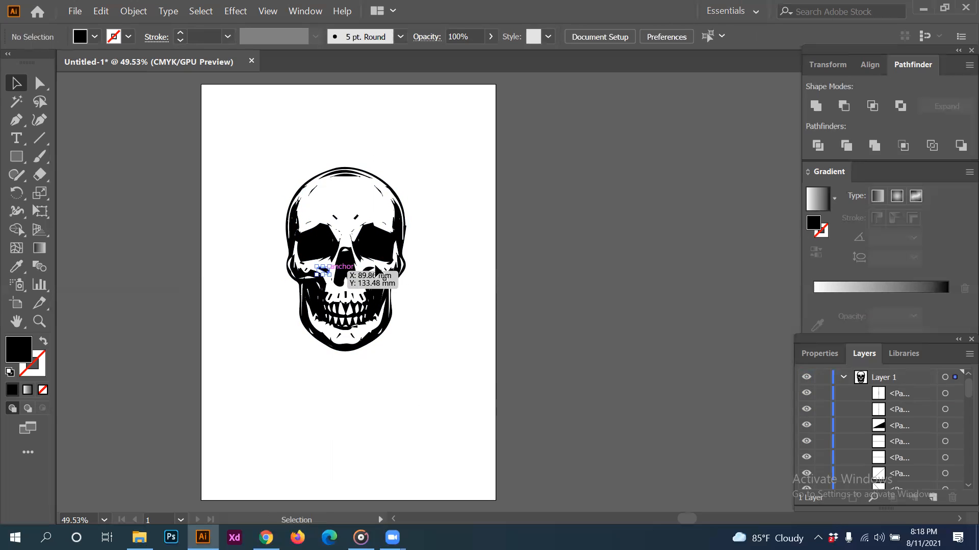
shift+click(376, 270)
key(Delete)
click(327, 275)
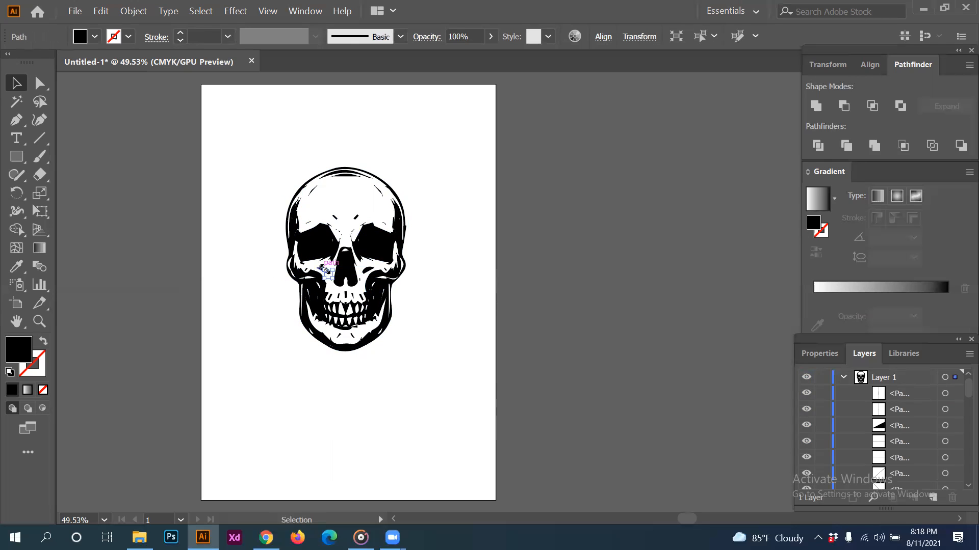
key(Delete)
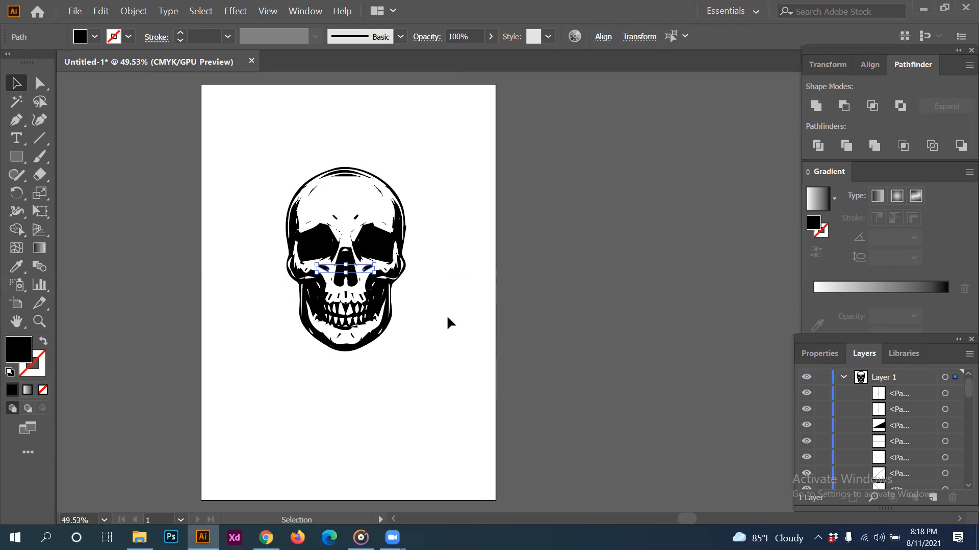
click(445, 314)
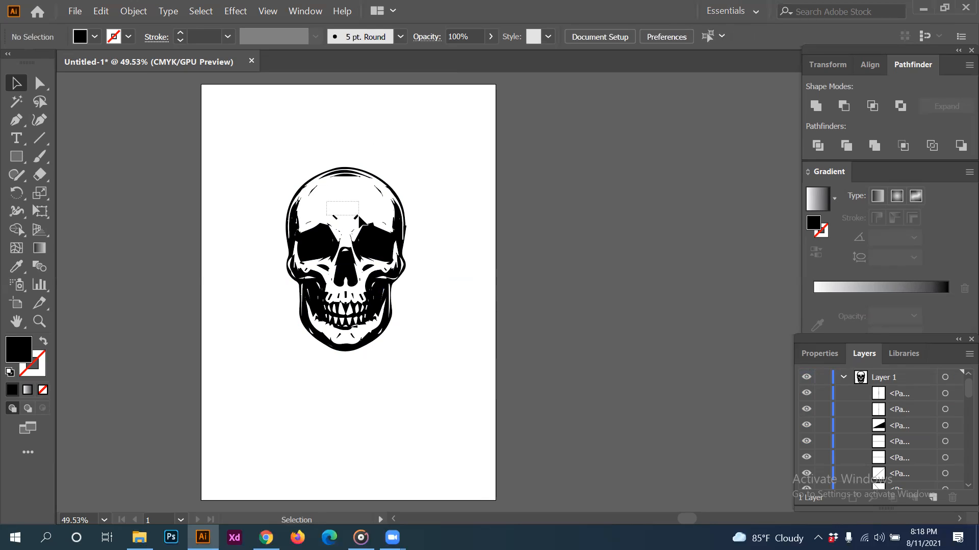
- Select the two small slanted marks on the forehead and nudge them down toward the eye sockets
drag(360, 218, 362, 220)
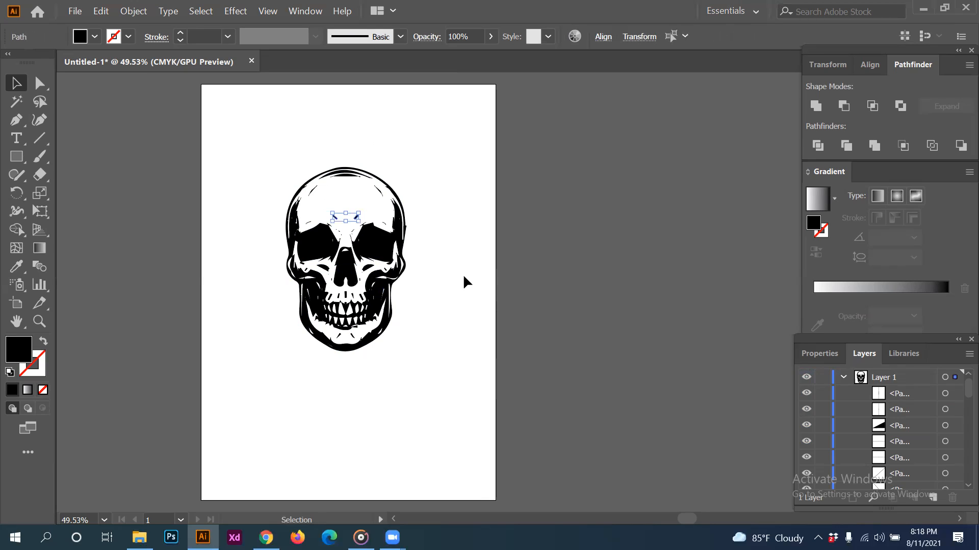
key(Down)
key(Down)
key(Down)
key(Down)
key(Down)
key(Down)
key(Down)
key(Down)
key(Down)
key(Down)
key(Down)
key(Down)
key(Down)
key(Down)
key(Down)
key(Down)
key(Down)
key(Down)
click(443, 196)
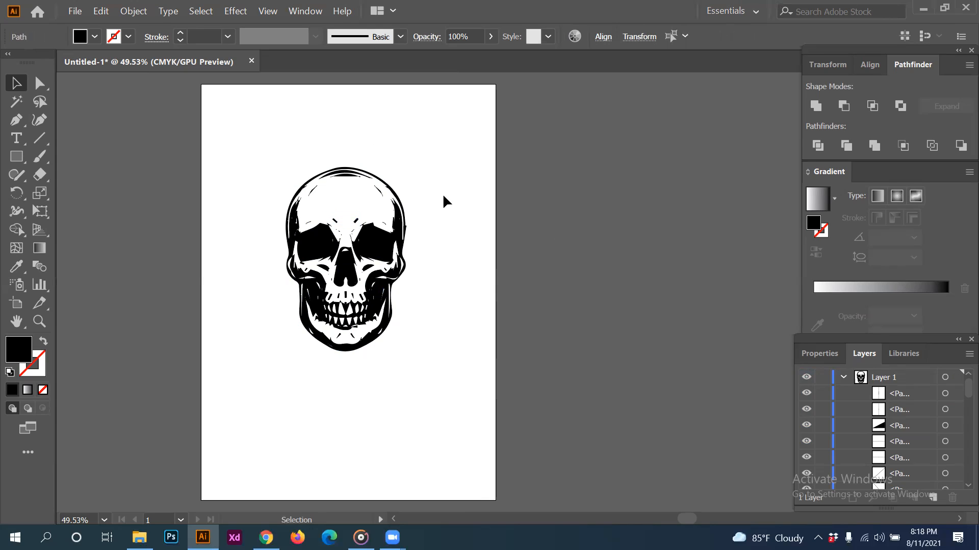
- Move the skull's main compound path off the artboard to the right, leaving the smaller detail pieces in place
click(378, 191)
click(468, 213)
key(ctrl+a)
click(482, 264)
drag(320, 233, 566, 248)
click(638, 409)
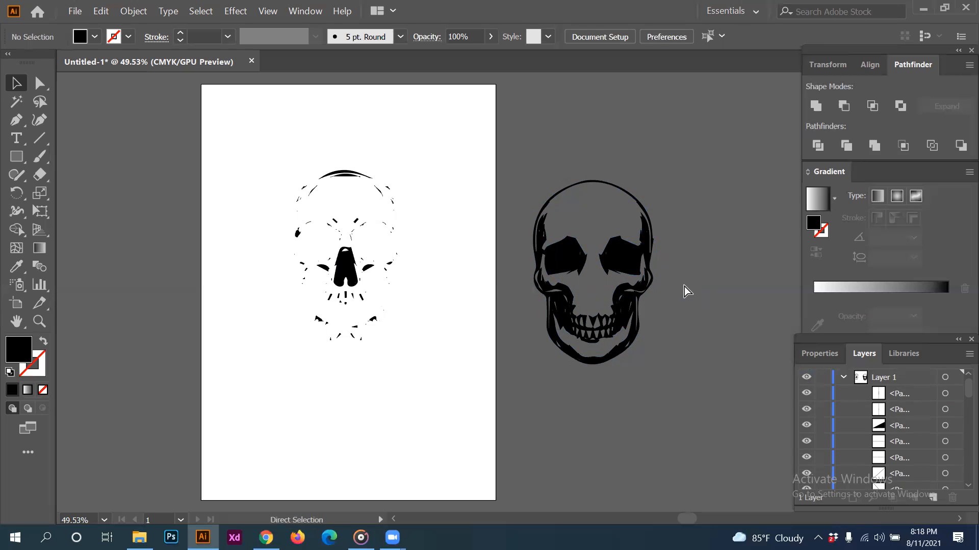
- Put the skull's main compound path back on the artboard over its smaller detail pieces, after trying the move off the artboard again
key(ctrl+z)
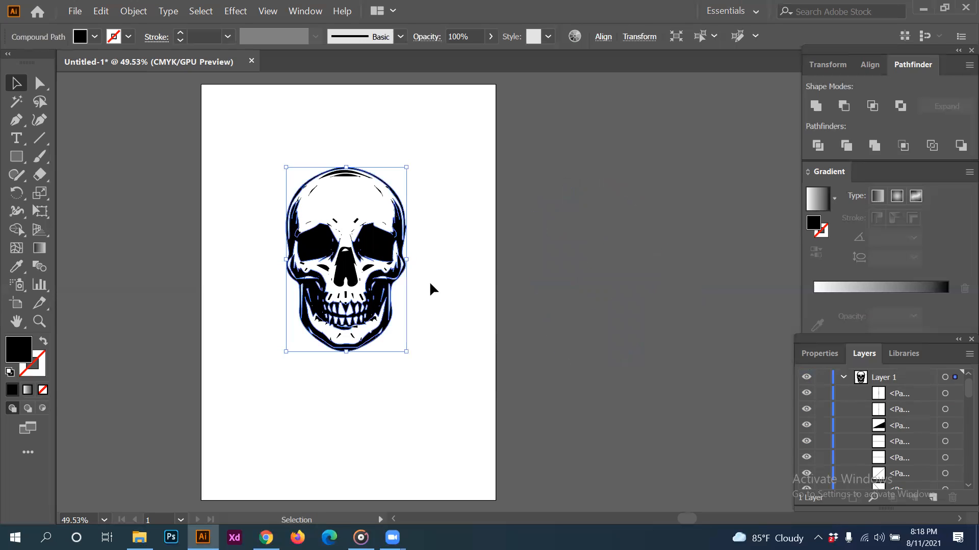
drag(382, 245, 627, 240)
click(703, 335)
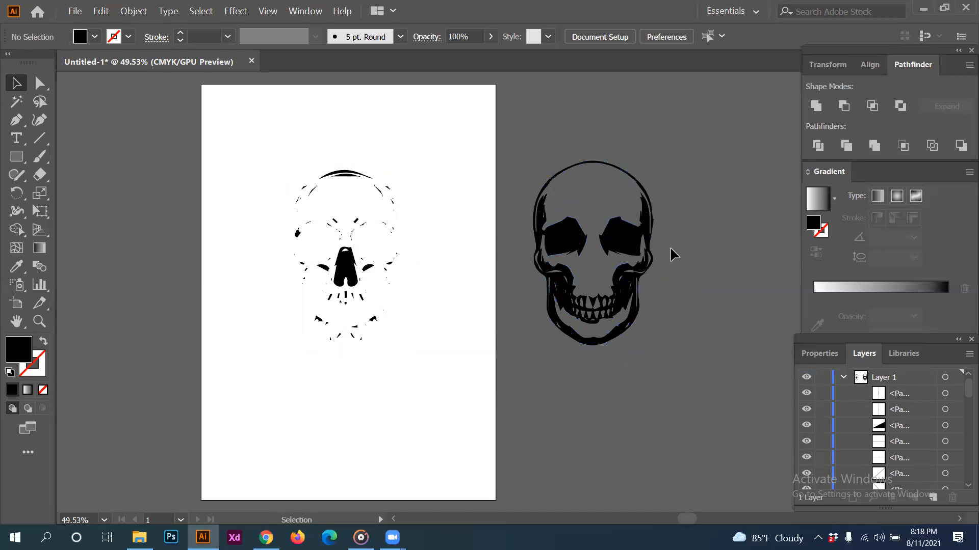
drag(671, 250, 423, 256)
- Select all the skull pieces on the artboard together and group them into one object
drag(284, 153, 439, 426)
key(a)
key(v)
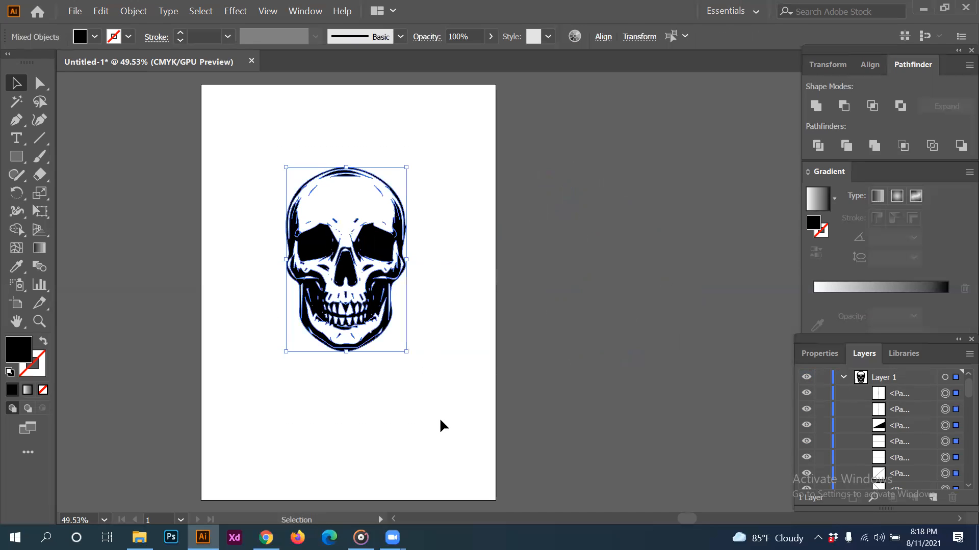
click(448, 371)
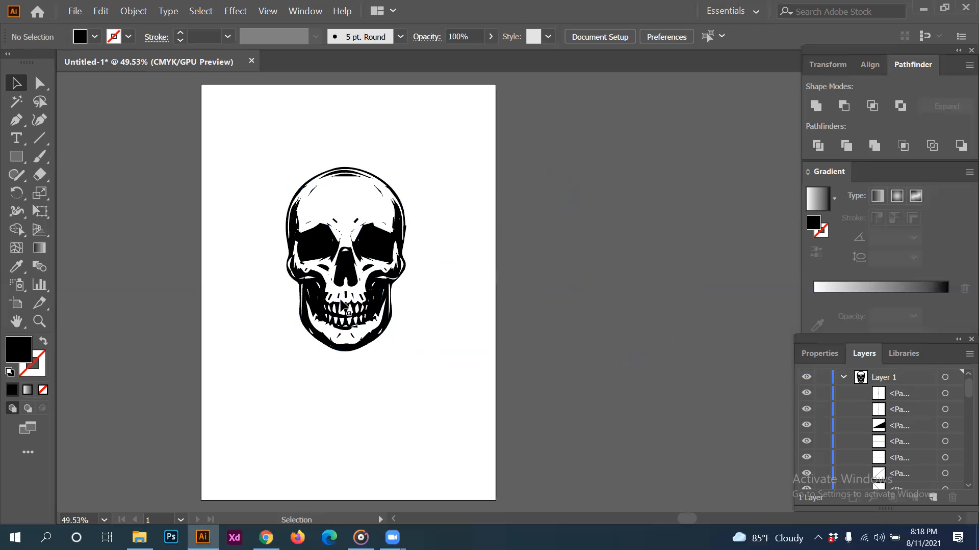
drag(262, 139, 437, 383)
key(a)
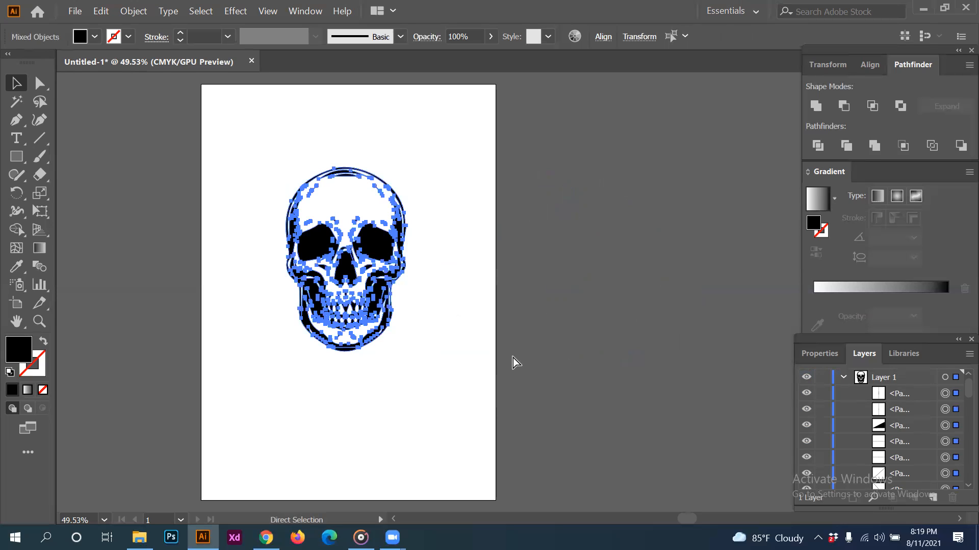
key(v)
right_click(373, 241)
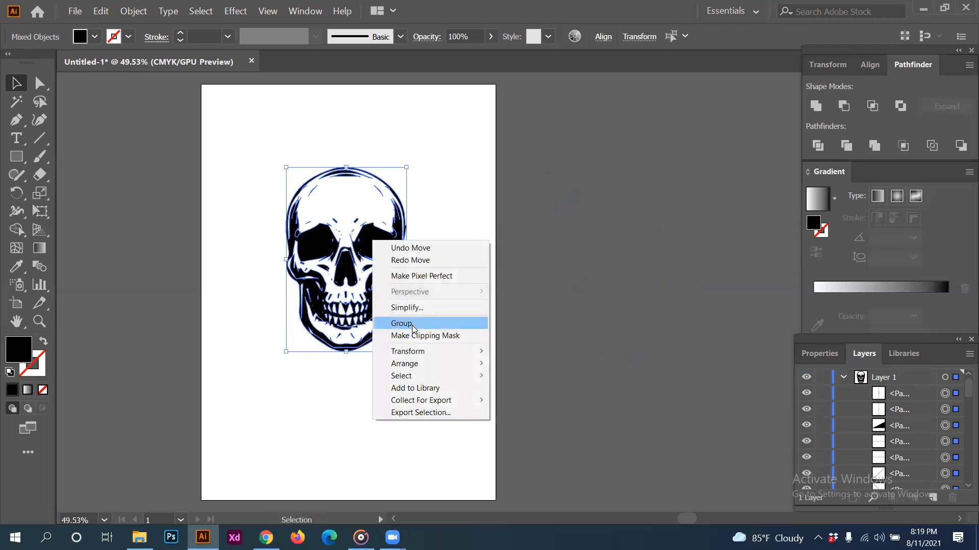
click(412, 324)
click(424, 359)
click(410, 378)
- Try scaling the skull group down and up and moving it lower on the artboard
click(376, 261)
drag(406, 352, 340, 274)
click(402, 320)
drag(331, 206, 339, 254)
click(352, 307)
click(339, 273)
drag(351, 296, 408, 373)
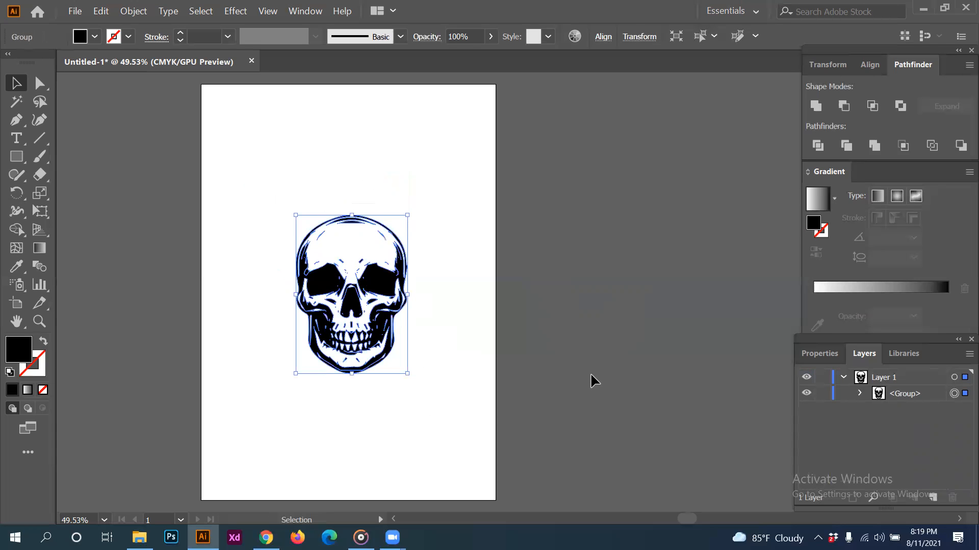
- Delete the skull group, switch to Chrome and search Google Images for "gun vector"
key(Delete)
click(265, 538)
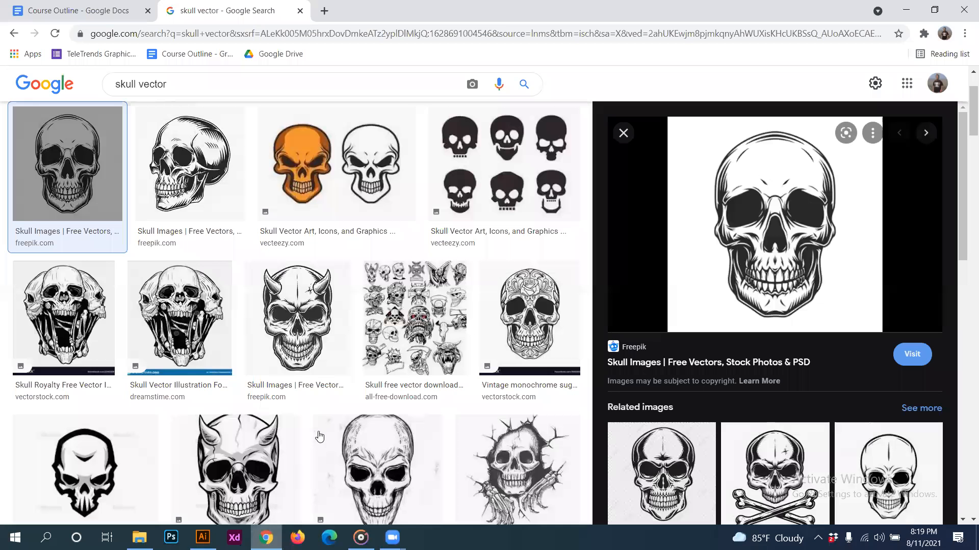
double_click(125, 85)
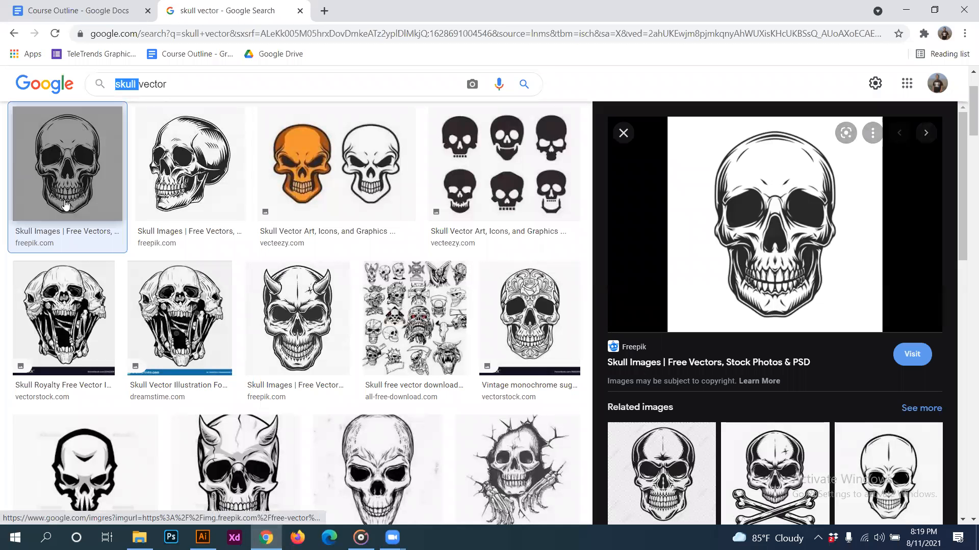
key(BackSpace)
text(gun)
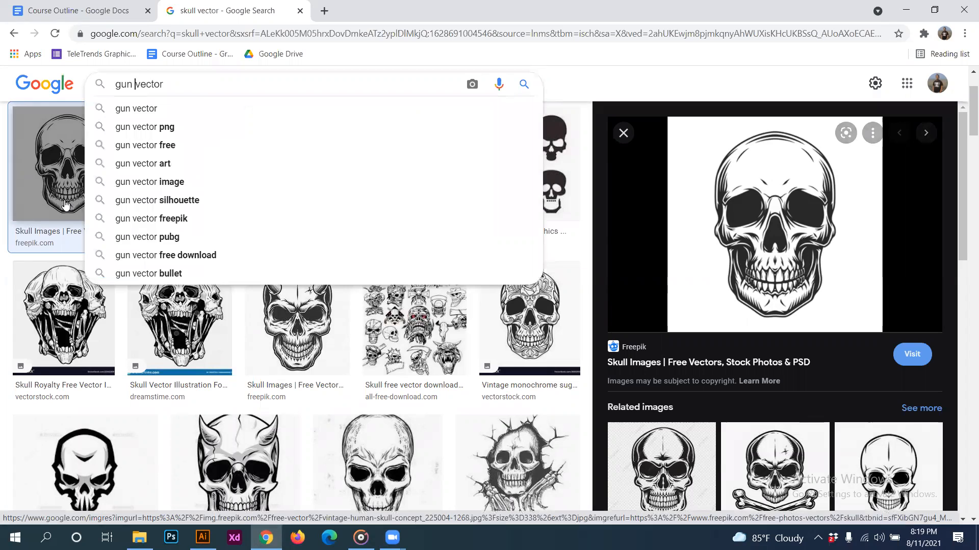
key(Return)
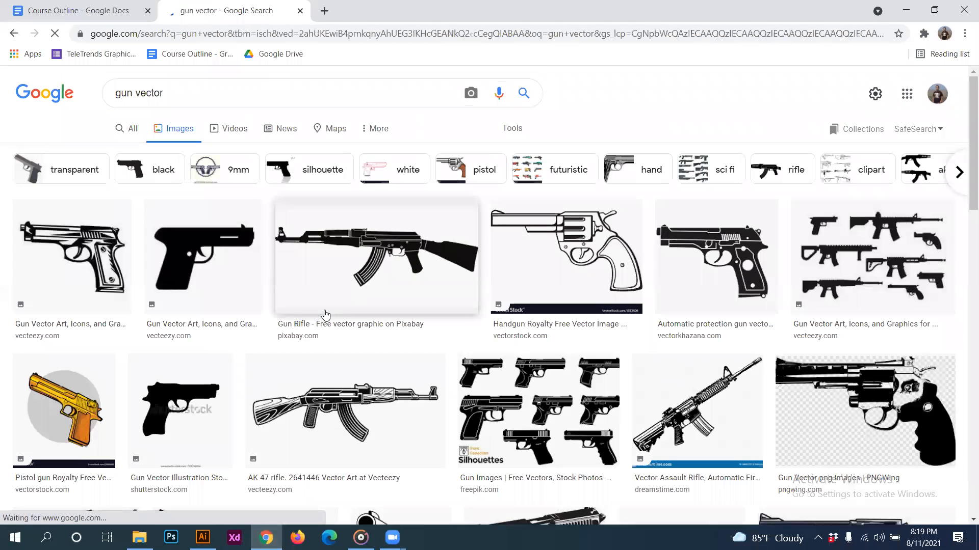
- Find the "Hand With A Gun Vector" image from FreeVectors in the results and copy it
scroll(463, 316, down, 1)
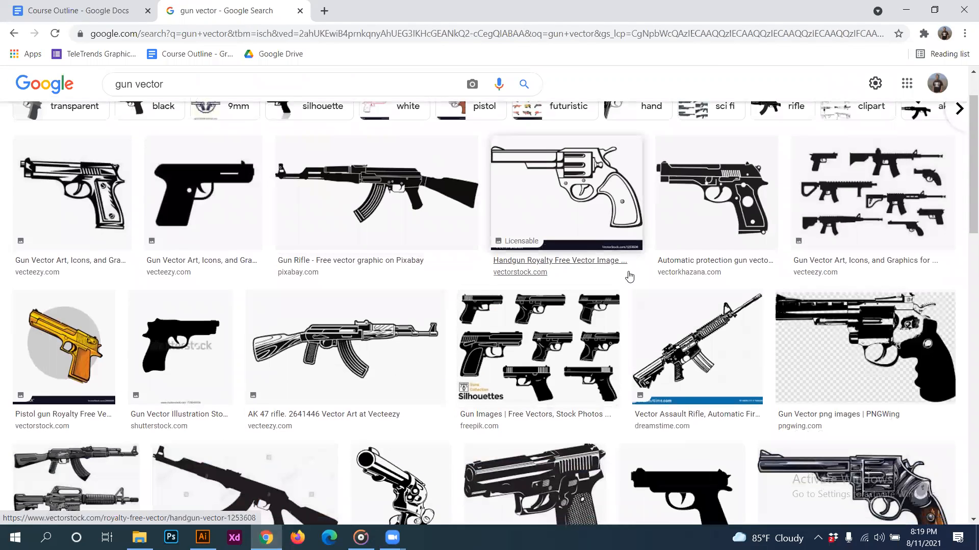
scroll(626, 304, down, 3)
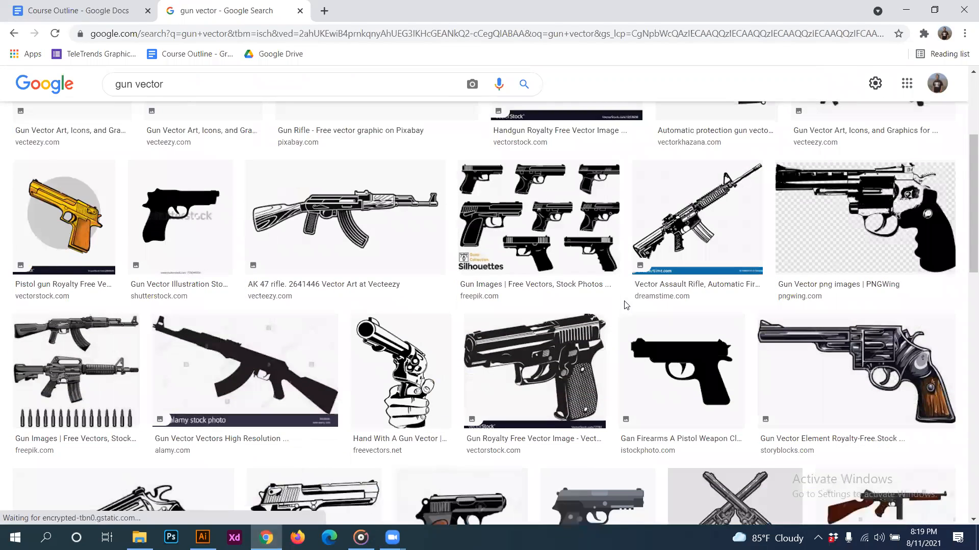
scroll(471, 326, down, 5)
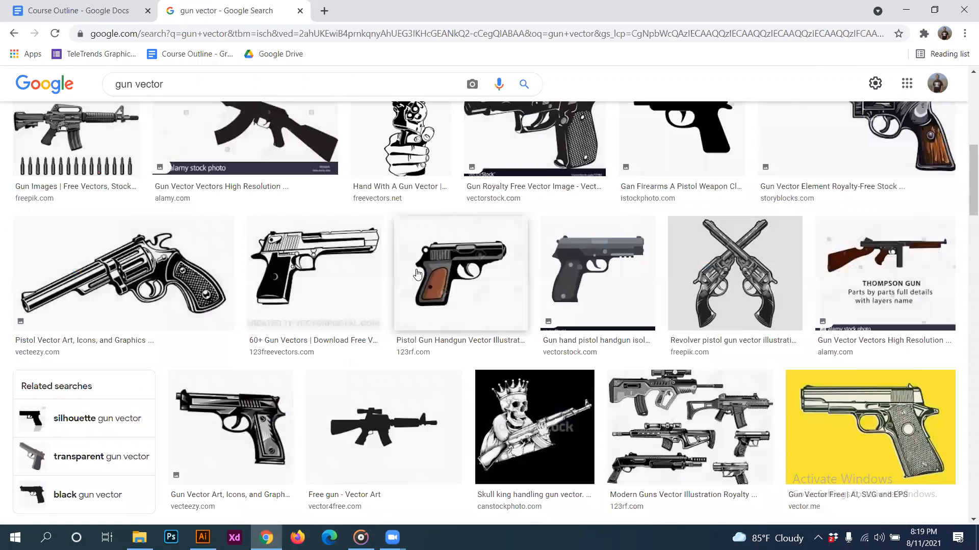
scroll(417, 275, up, 4)
click(393, 247)
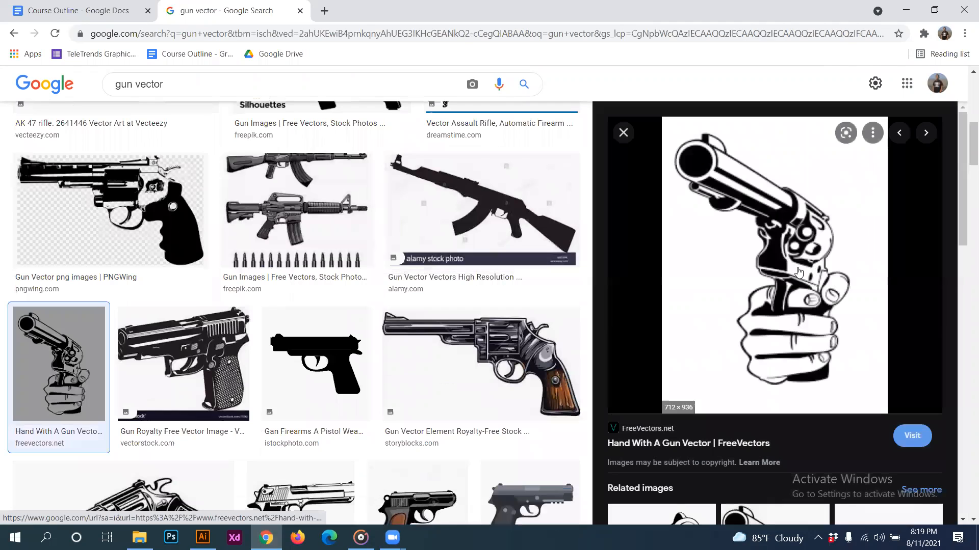
right_click(760, 252)
click(805, 400)
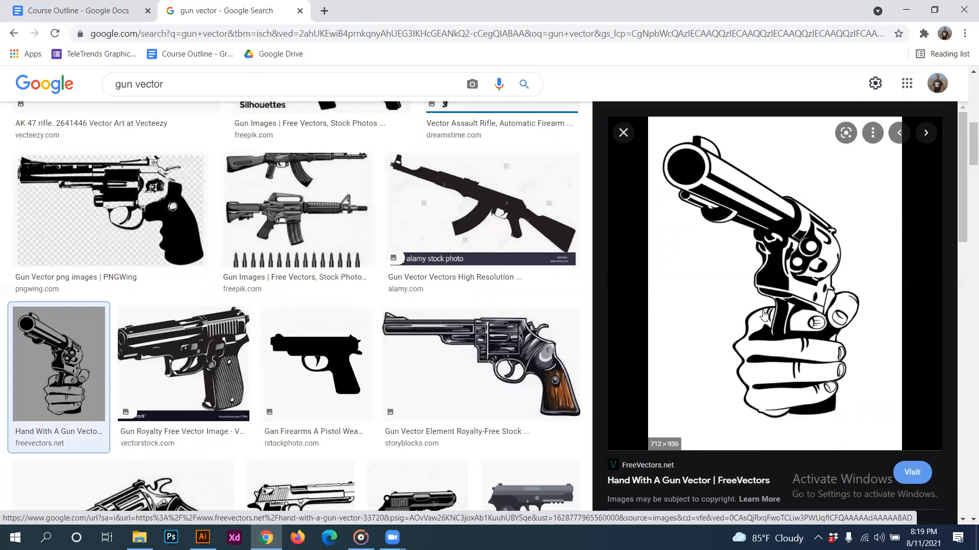
- Switch back to Illustrator, paste the gun image, and place it scaled down beside the artboard's right edge
click(202, 538)
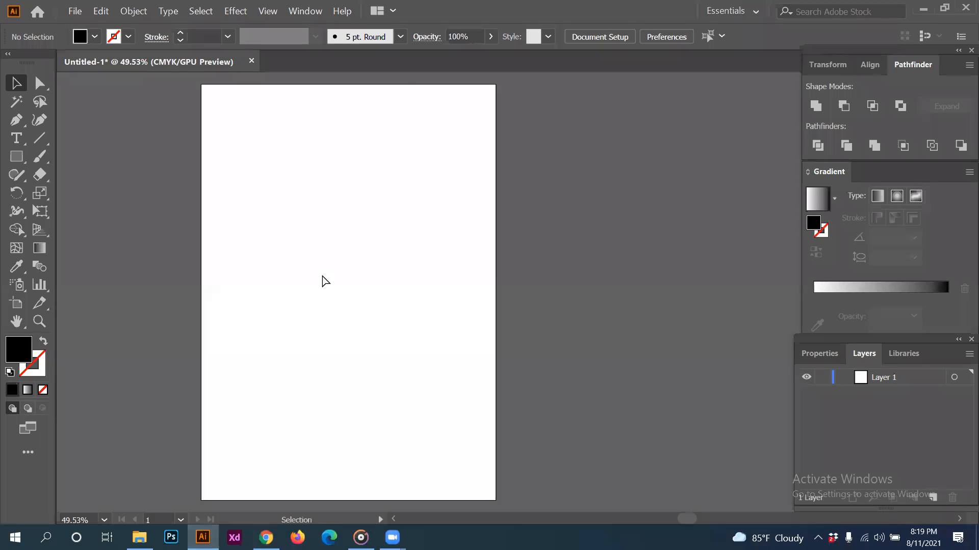
key(ctrl+v)
scroll(606, 264, down, 1)
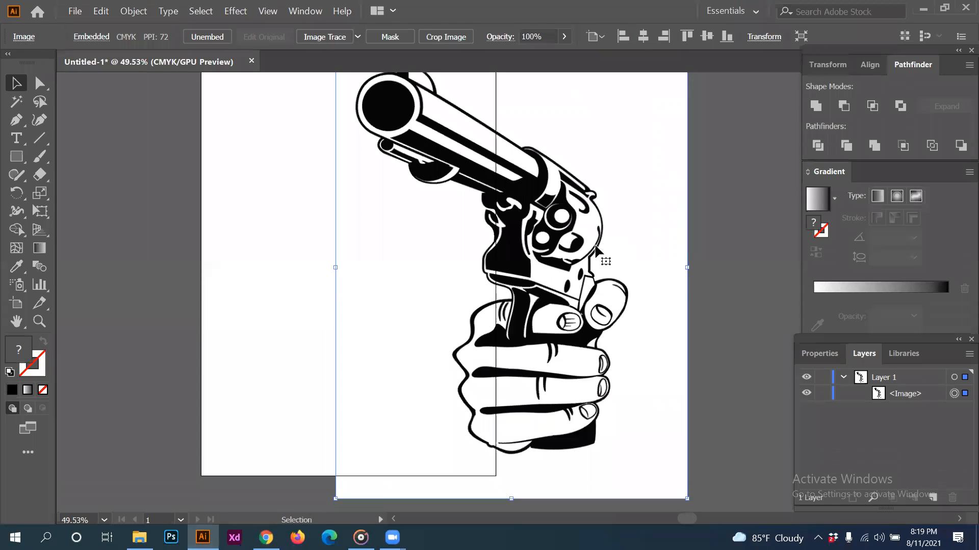
scroll(637, 273, up, 1)
drag(688, 280, 531, 280)
drag(419, 283, 629, 278)
drag(581, 411, 538, 376)
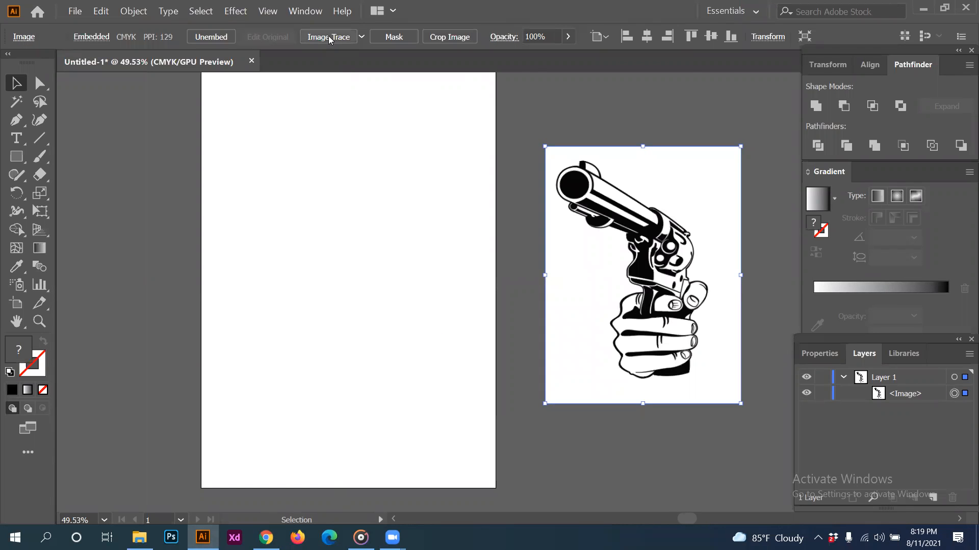
- Trace the gun image in black and white with Threshold 172, Paths 36%, Noise 19 px and Ignore White enabled
click(330, 37)
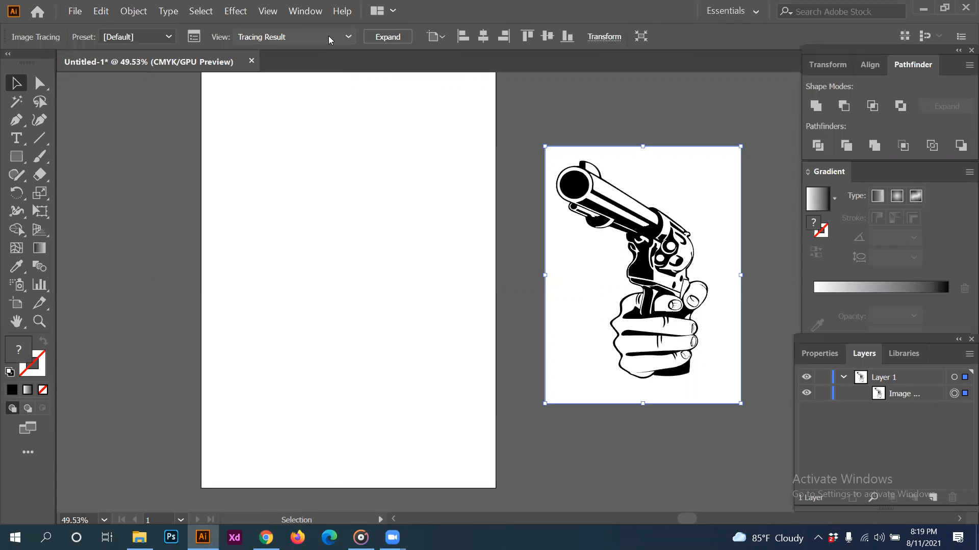
click(194, 37)
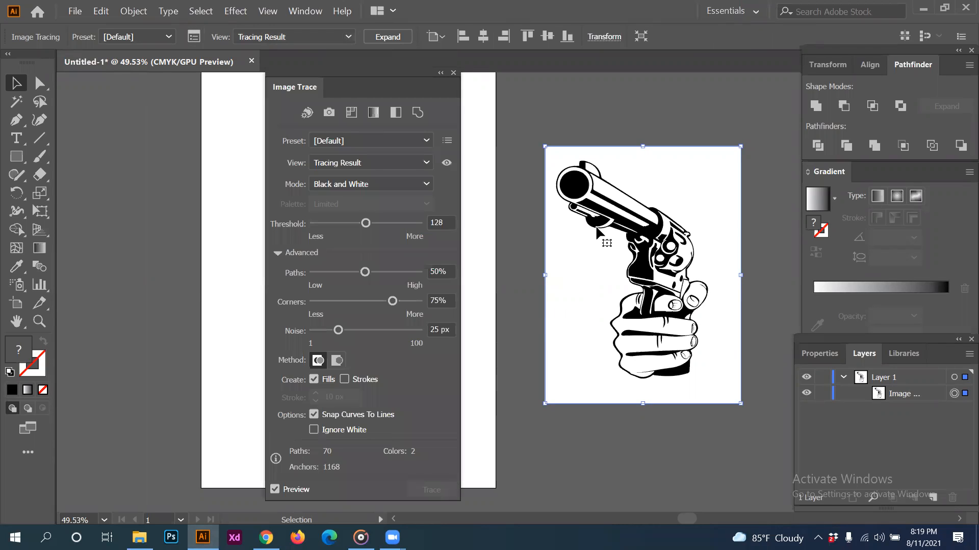
drag(338, 331, 331, 330)
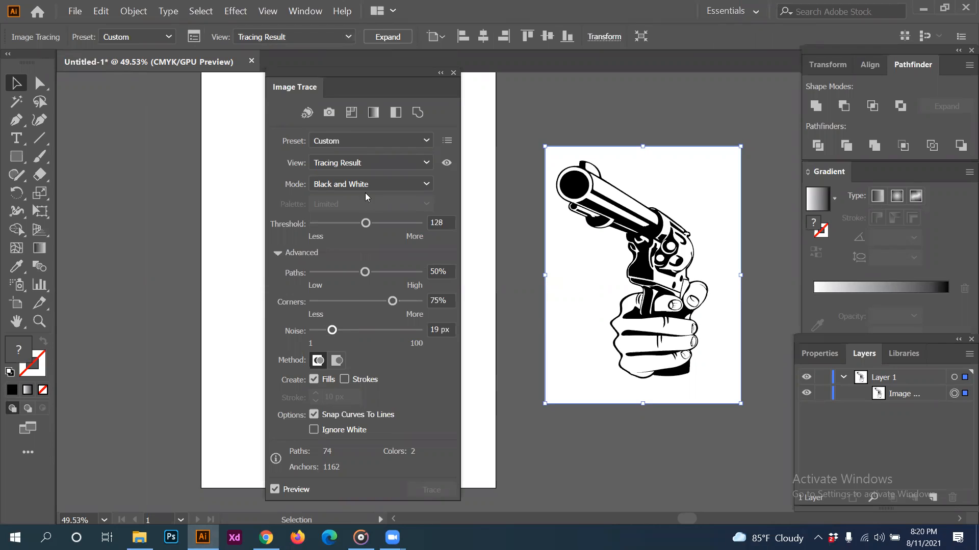
click(384, 224)
drag(364, 272, 351, 272)
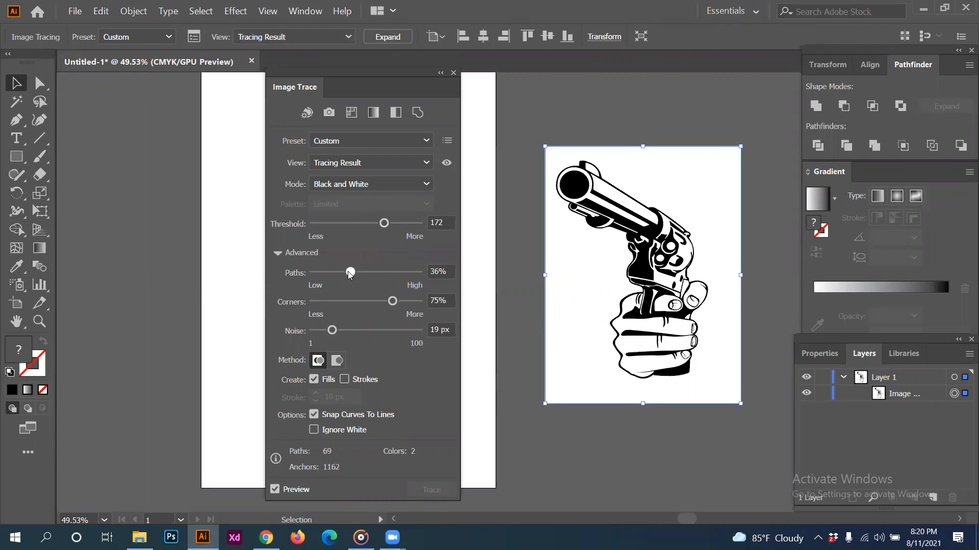
mouse_move(393, 301)
mouse_down()
mouse_move(378, 303)
mouse_move(393, 305)
mouse_up()
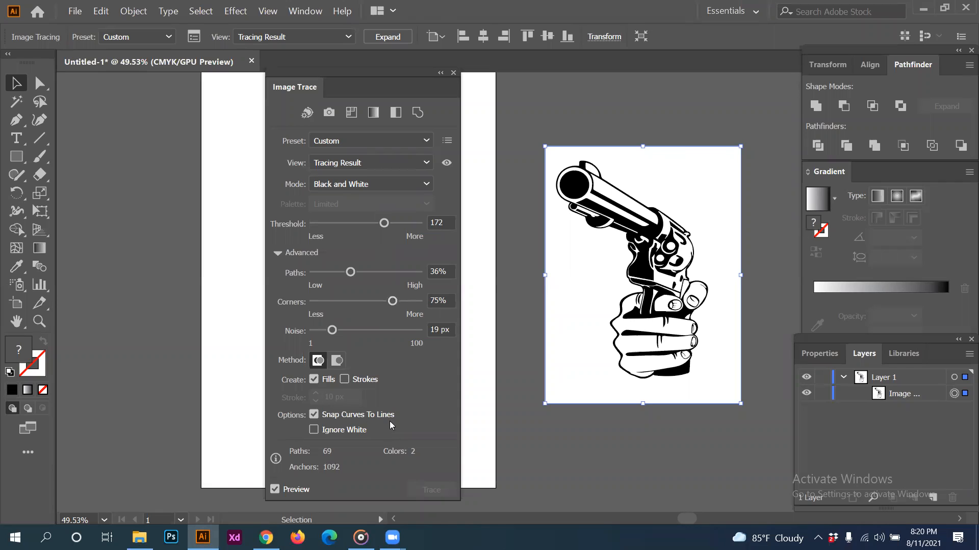
click(314, 431)
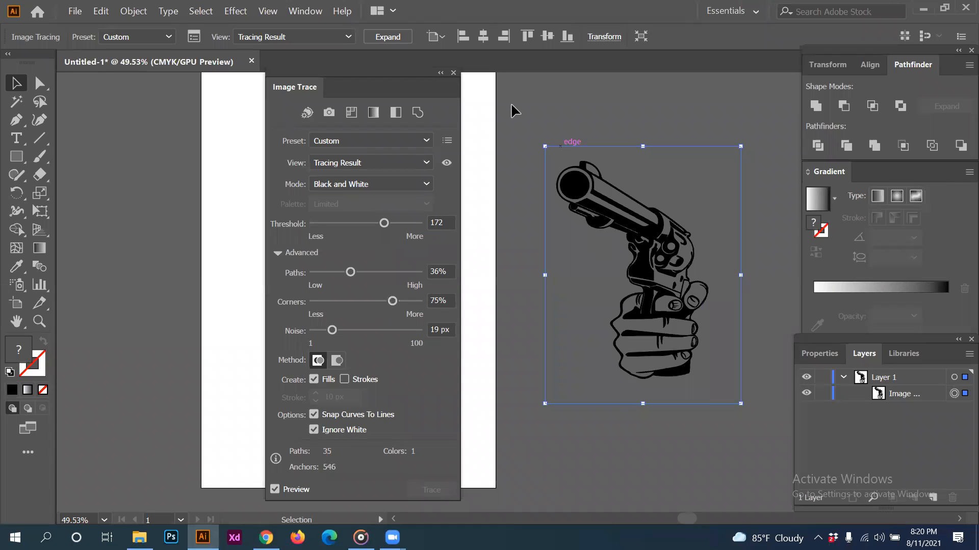
click(453, 73)
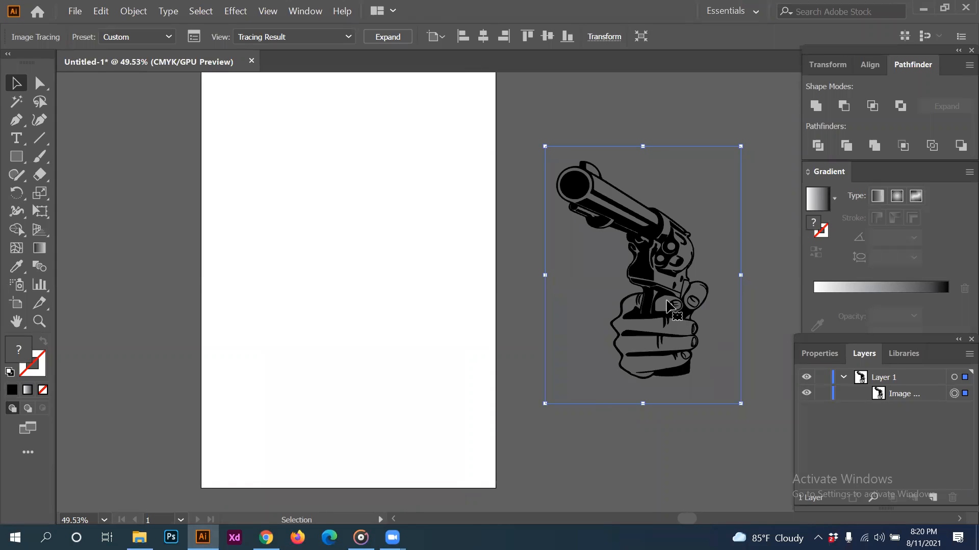
- Expand the traced gun image into editable vector paths
click(389, 37)
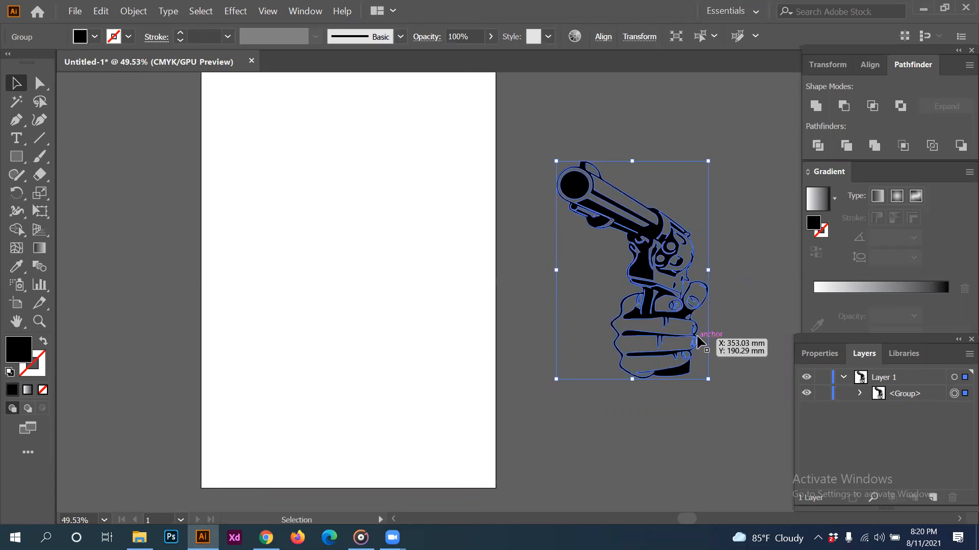
click(878, 538)
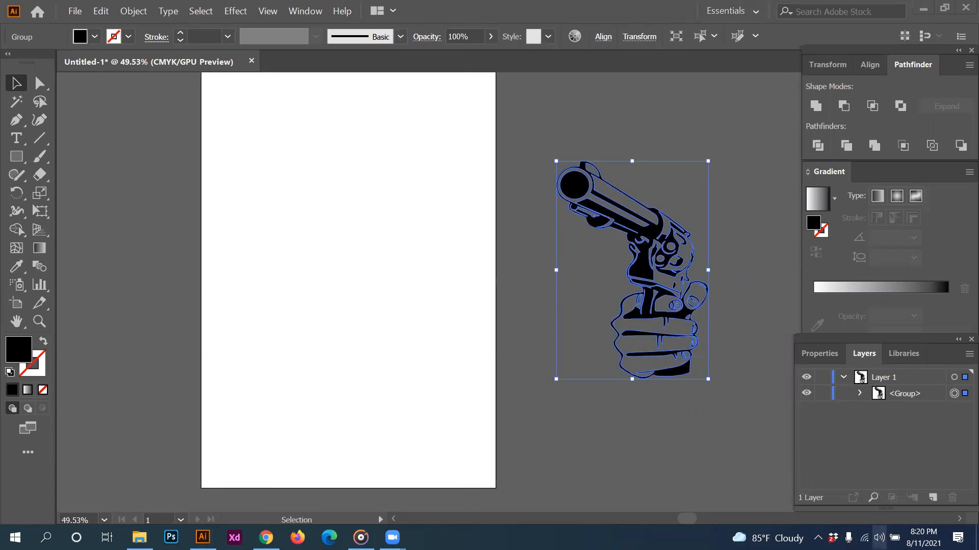
click(646, 274)
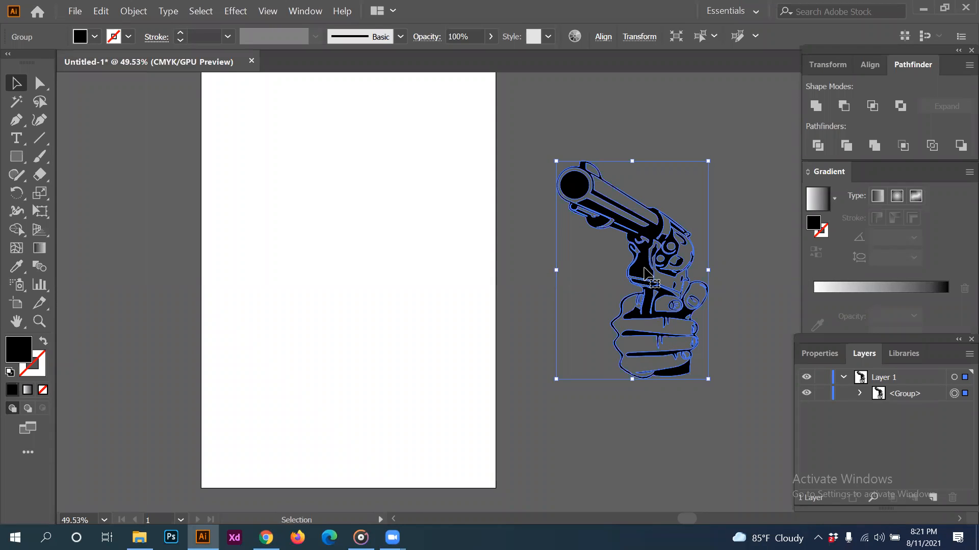
click(586, 262)
click(622, 224)
click(533, 281)
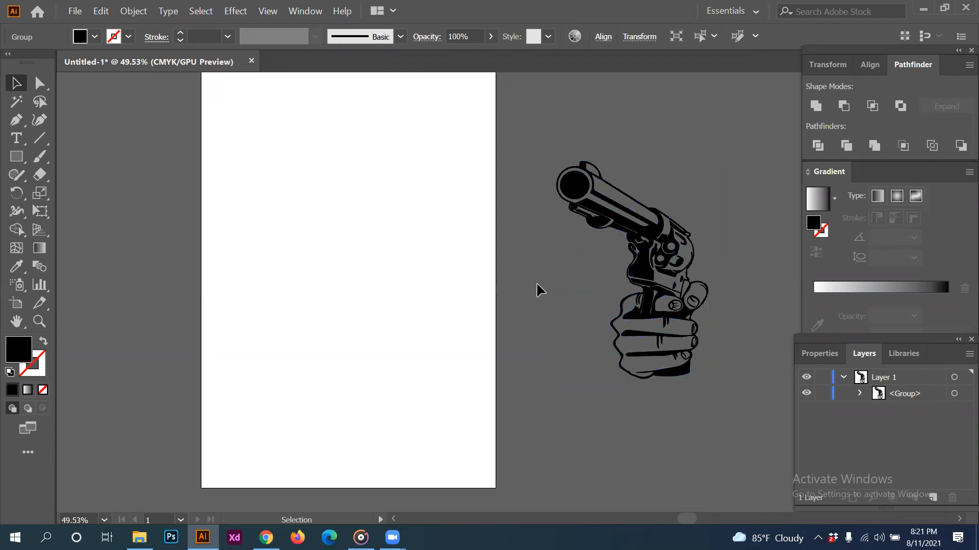
click(647, 305)
click(585, 283)
click(593, 225)
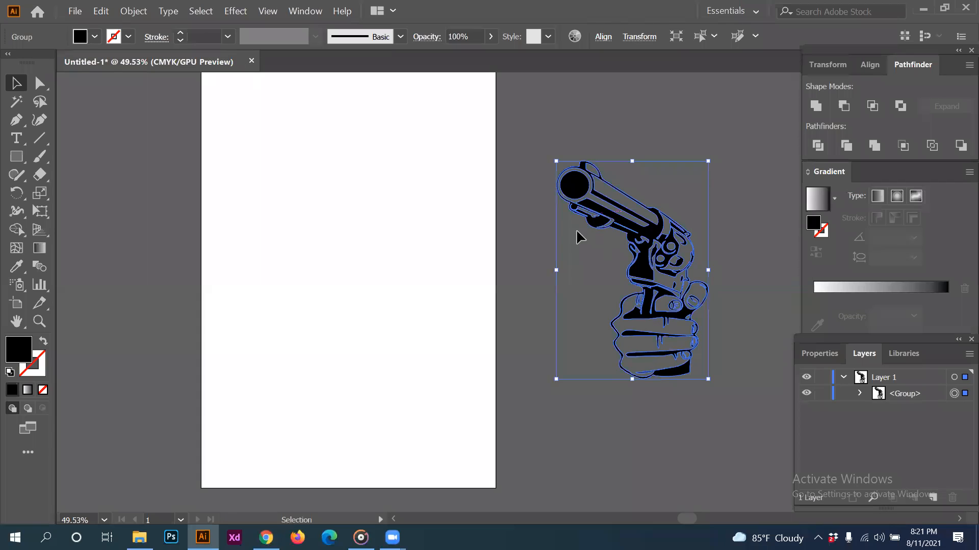
click(540, 268)
- Scale the expanded gun group down and move it onto the upper middle of the artboard
click(643, 275)
drag(710, 381, 644, 288)
drag(606, 224, 327, 243)
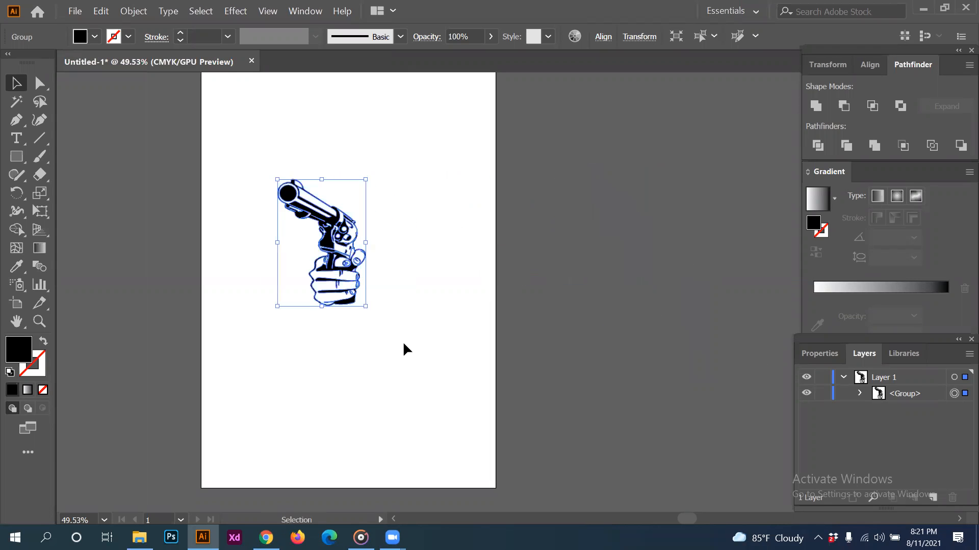
click(403, 346)
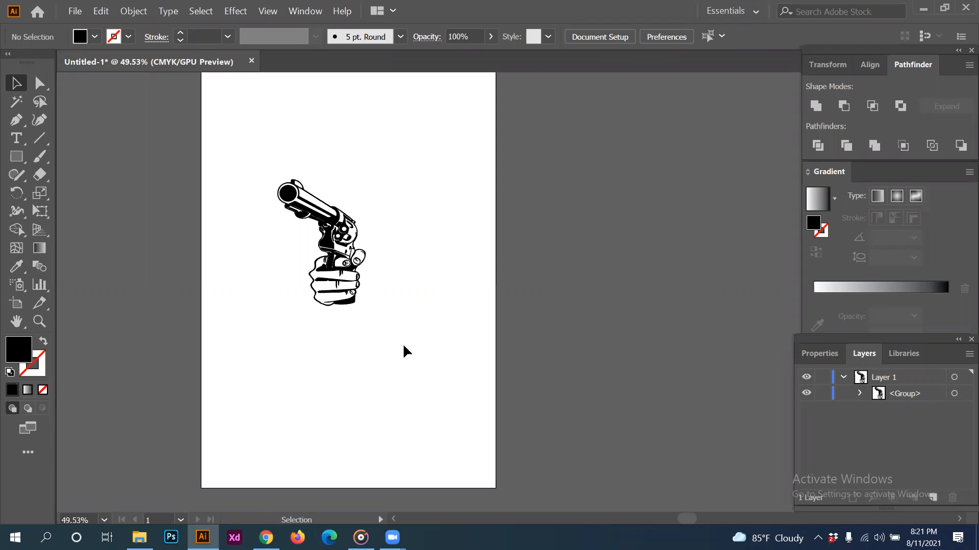
- Undo the gun group's move, scaling and expansion to return to the unexpanded tracing
key(a)
key(ctrl+z)
key(ctrl+z)
key(ctrl+z)
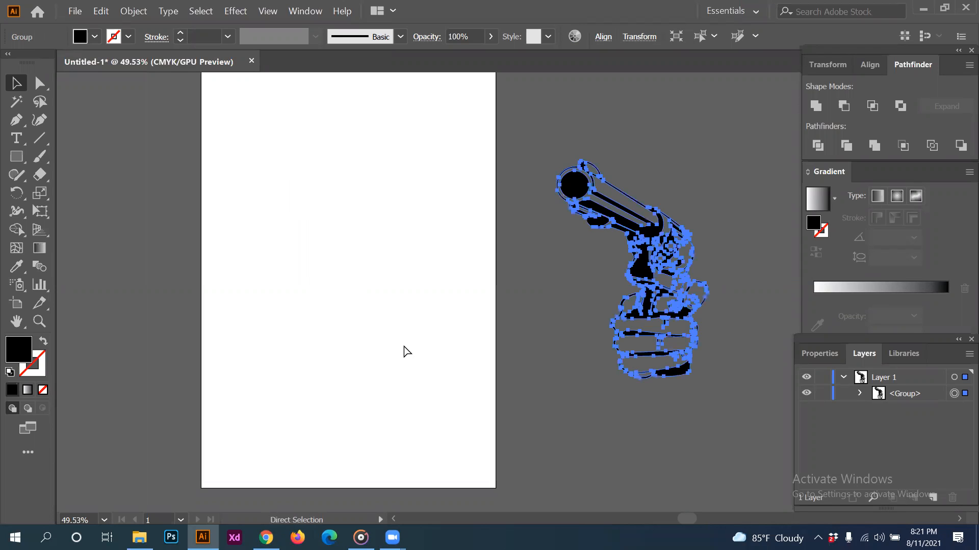
key(ctrl+z)
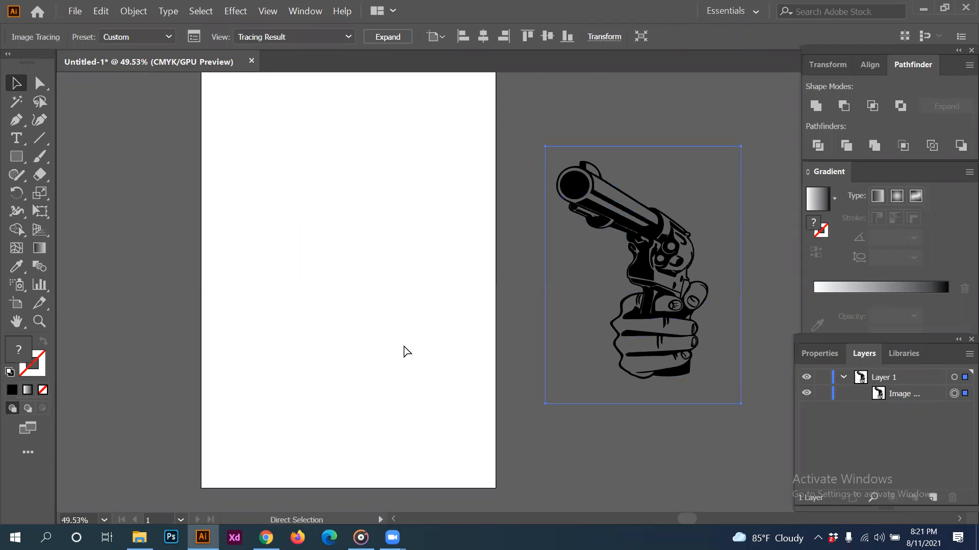
- Undo the Ignore White setting on the gun tracing and delete the traced image
key(ctrl+z)
key(v)
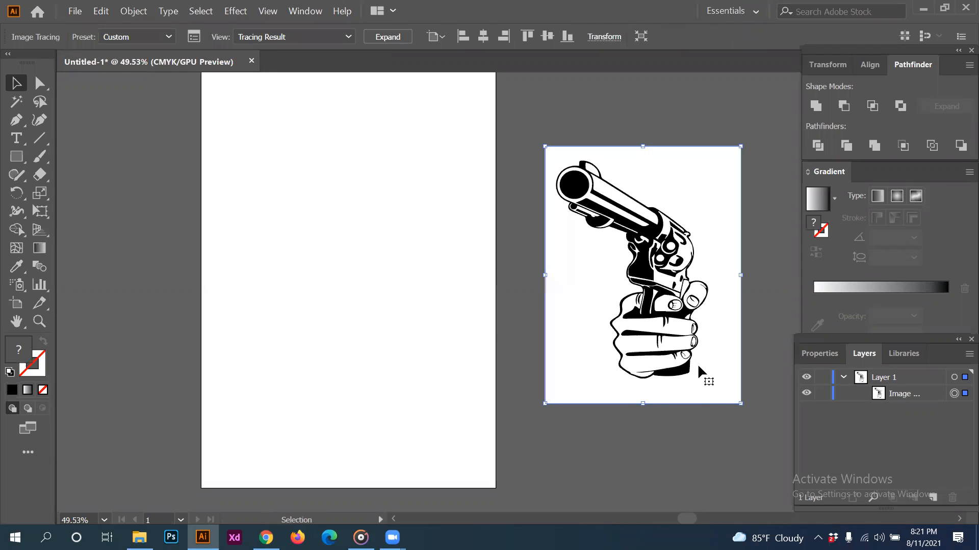
key(a)
key(ctrl+shift)
key(ctrl+shift+z)
key(ctrl+z)
key(Delete)
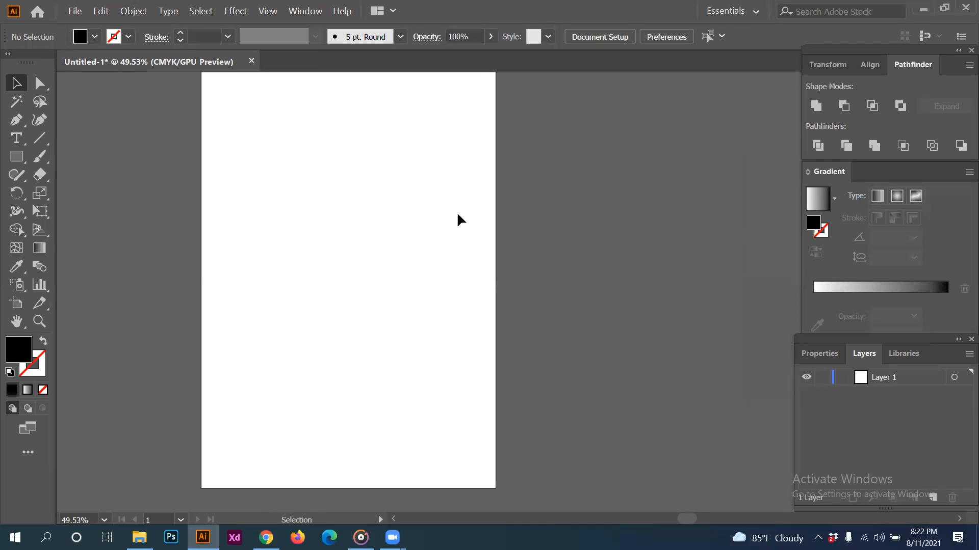
- Paste the gun image again, scale it down and place it beside the artboard's right edge
key(ctrl)
key(ctrl+z)
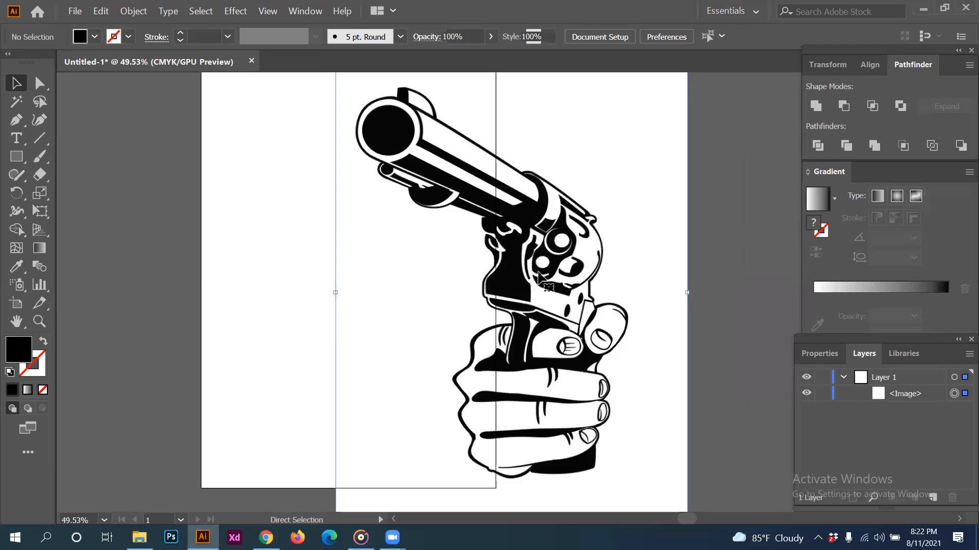
drag(494, 297, 494, 298)
drag(419, 292, 637, 235)
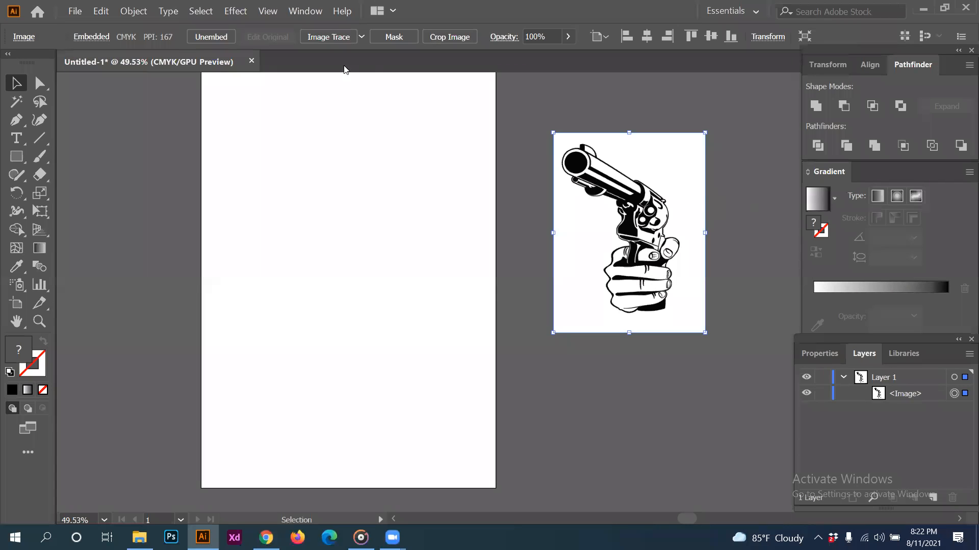
- Trace the gun image with the [Default] black-and-white preset and expand the tracing into paths
click(329, 37)
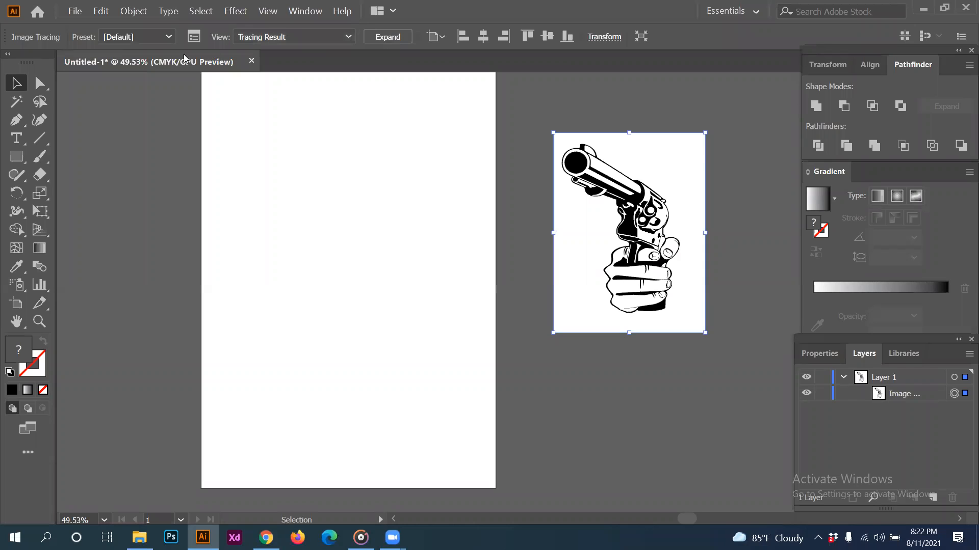
click(194, 36)
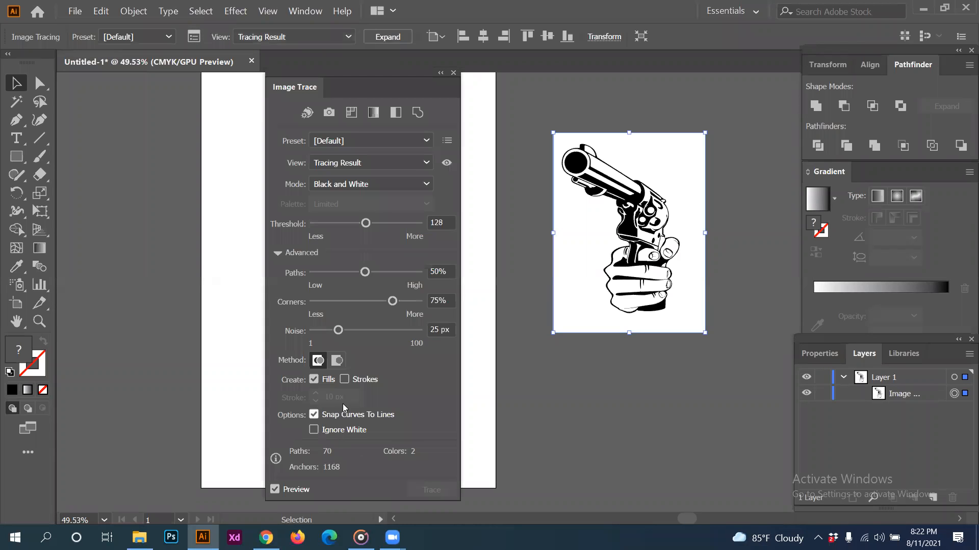
click(453, 72)
click(387, 37)
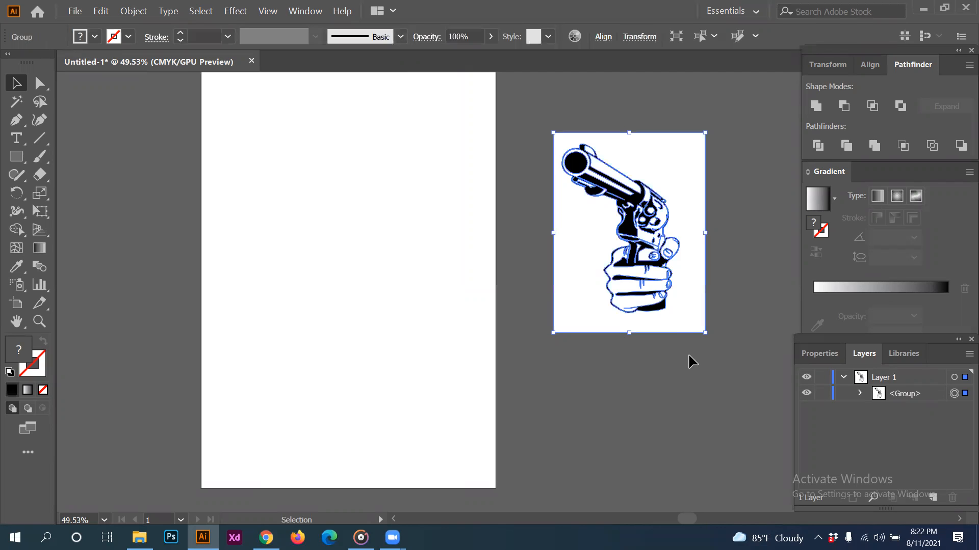
- Ungroup the expanded gun artwork and delete its white background shape
right_click(672, 167)
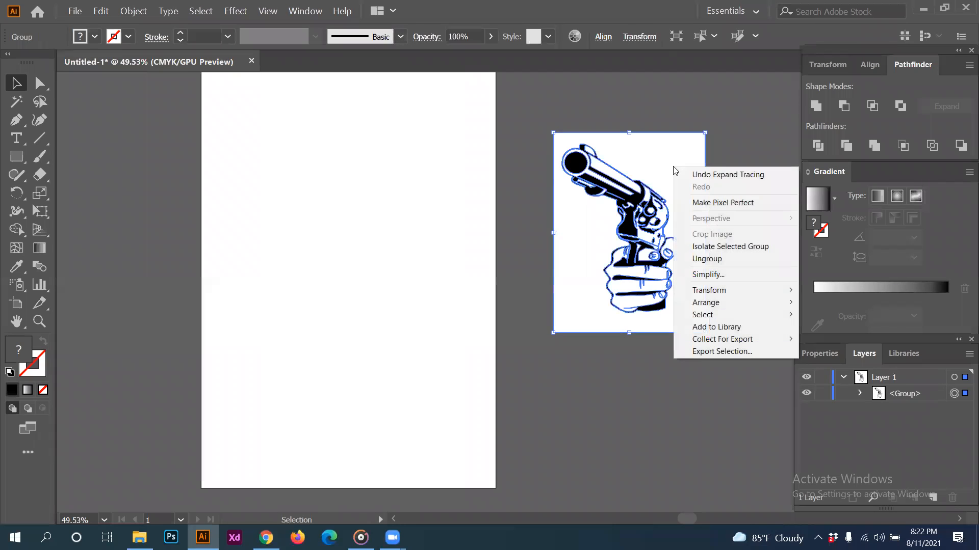
click(711, 260)
click(729, 256)
click(719, 388)
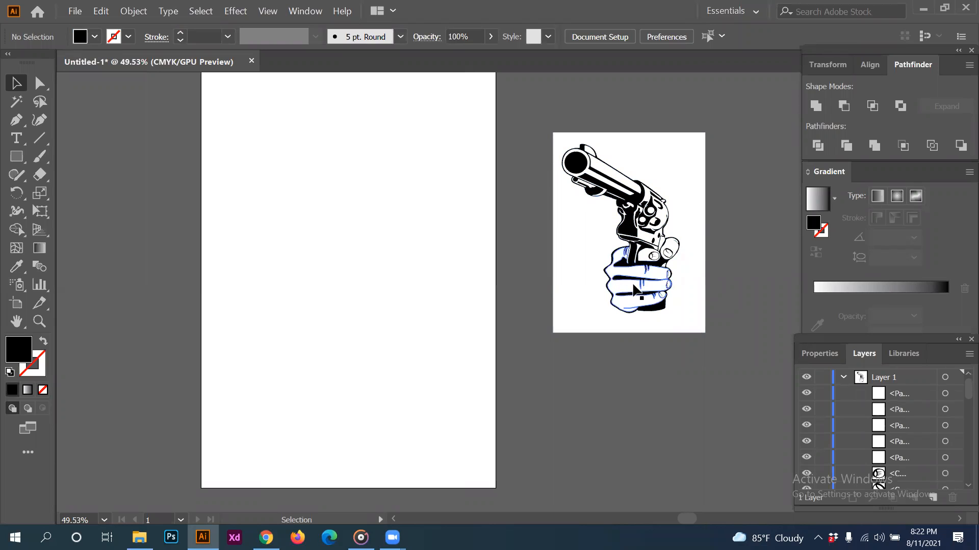
click(670, 151)
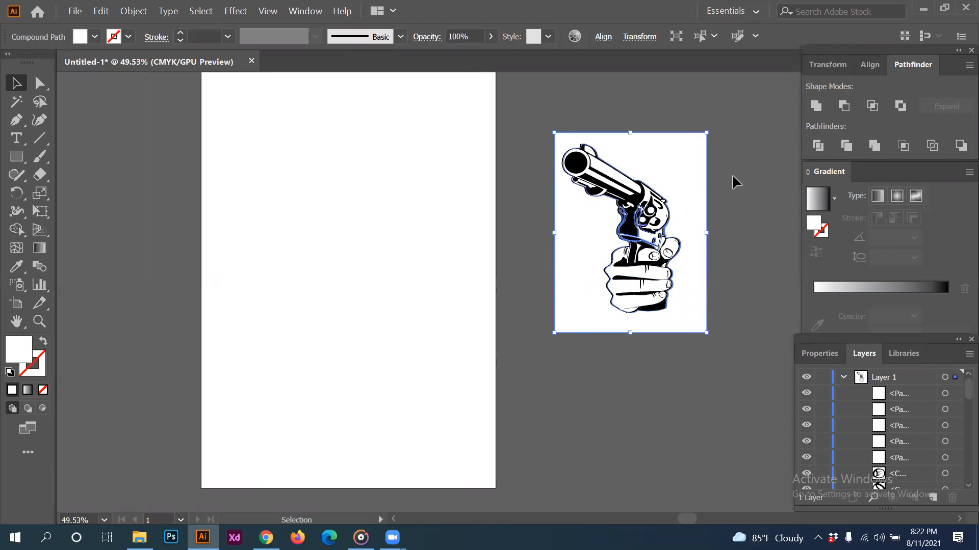
key(Delete)
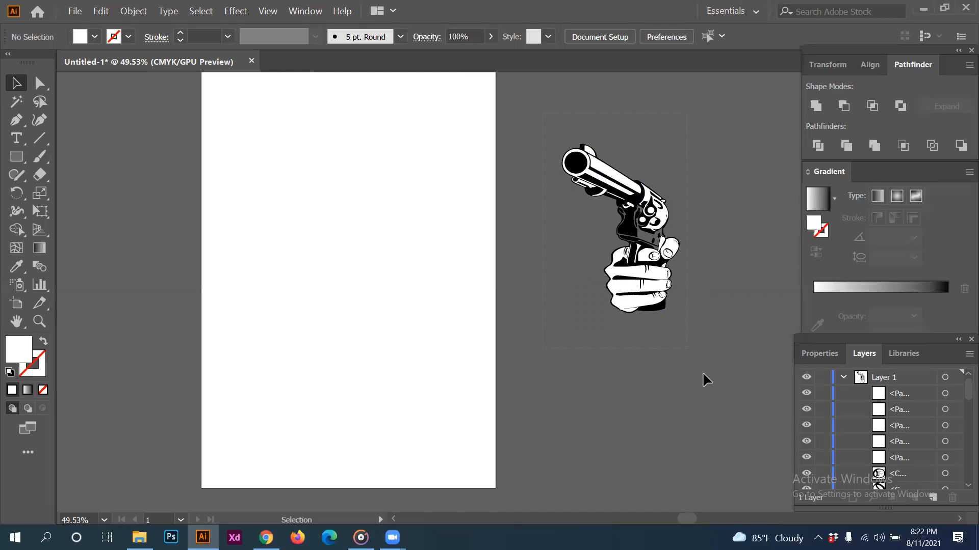
- Undo the deletion of the gun's white background, and clear all the gun artwork from the canvas
key(ctrl+a)
key(a)
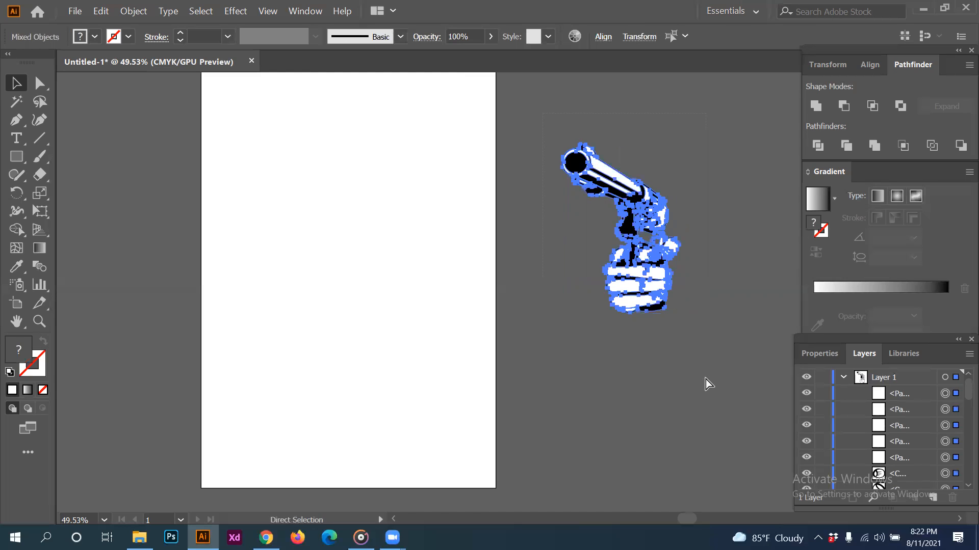
key(ctrl+z)
key(ctrl+z)
click(703, 383)
click(677, 327)
click(681, 389)
click(677, 322)
click(685, 370)
click(678, 325)
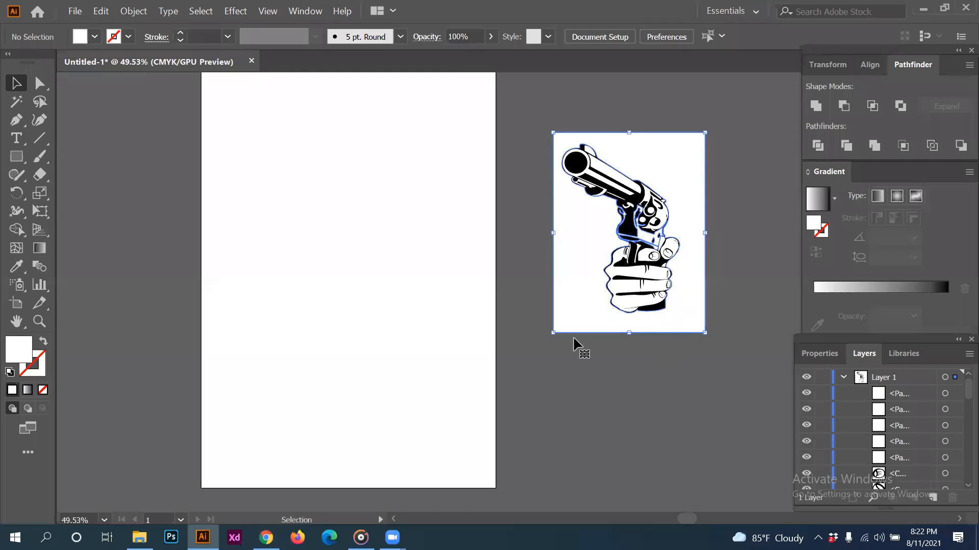
key(ctrl+a)
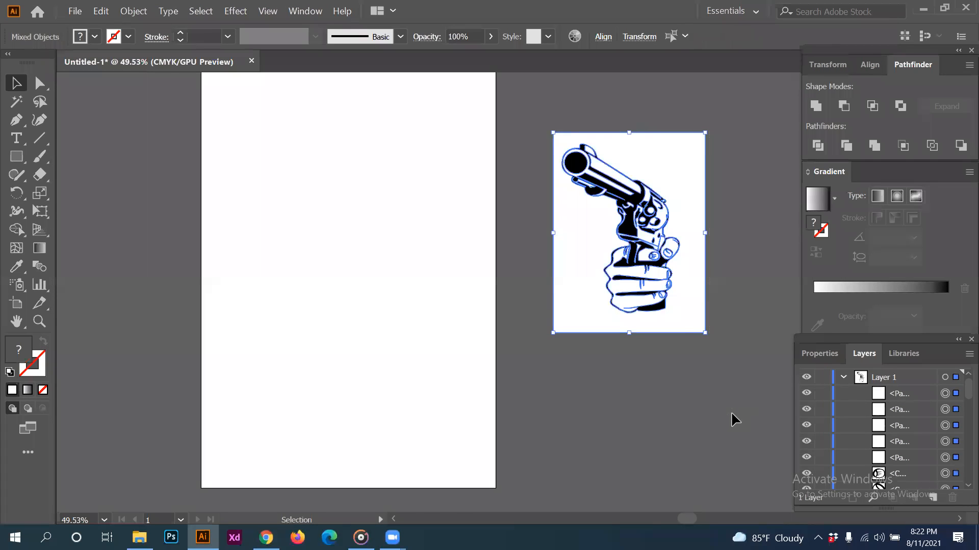
key(Delete)
- Switch to Chrome and search Google Images for "facebook logo vector"
click(266, 538)
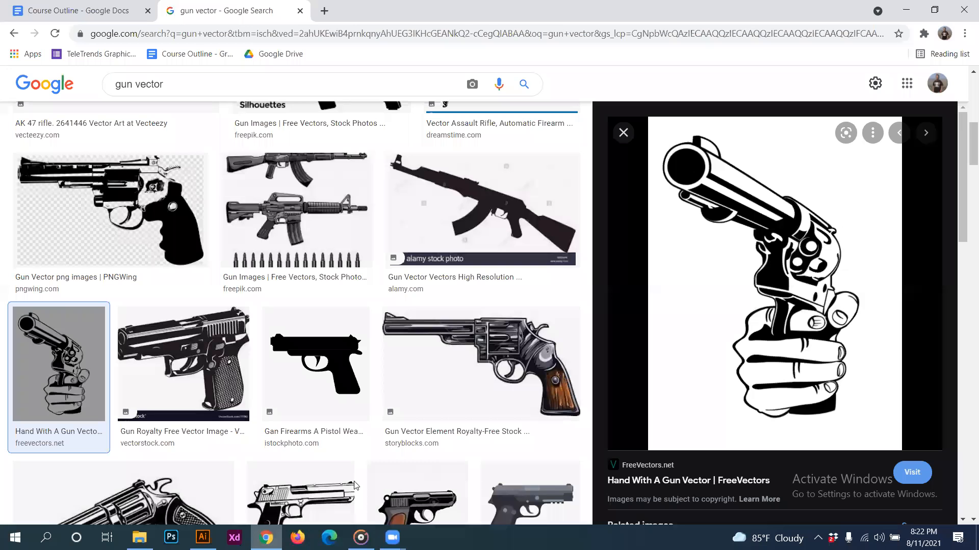
triple_click(175, 86)
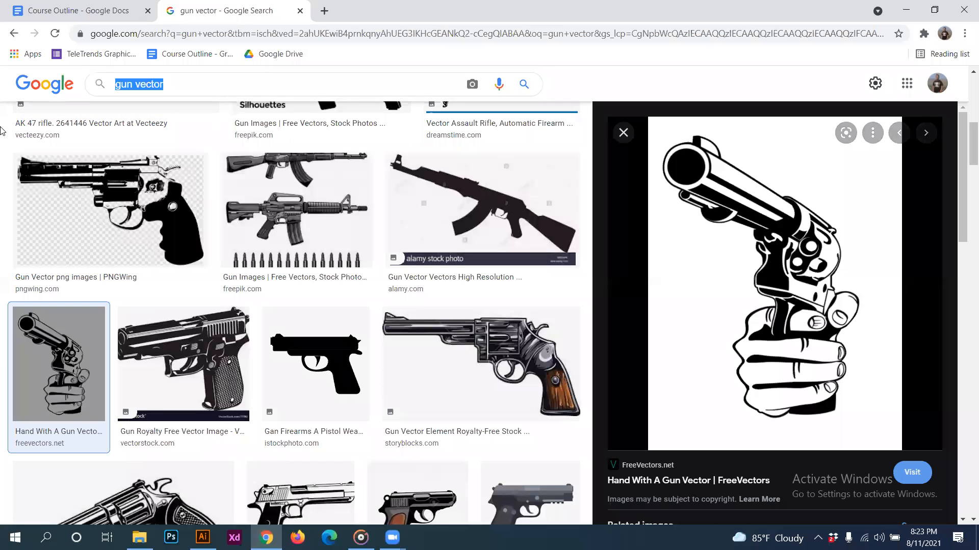
text(face)
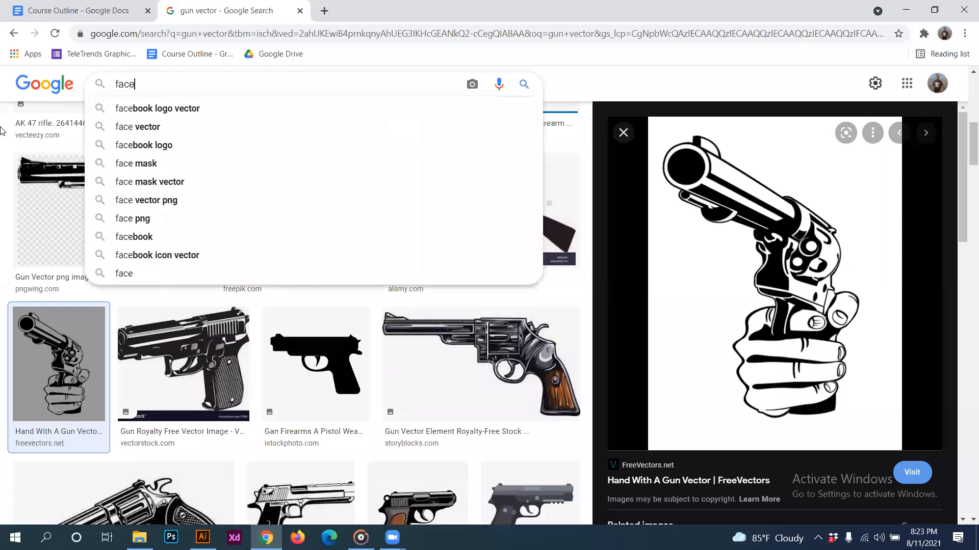
key(Down)
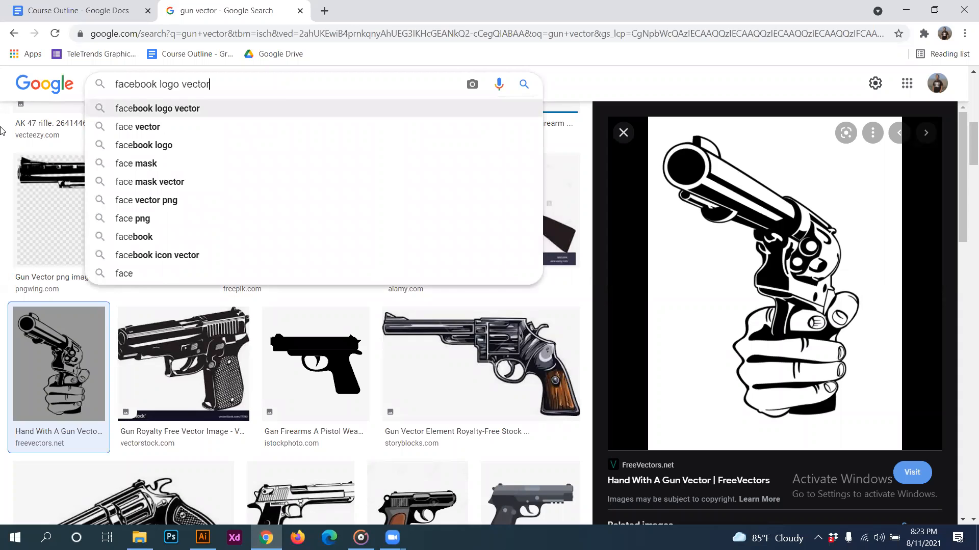
key(Return)
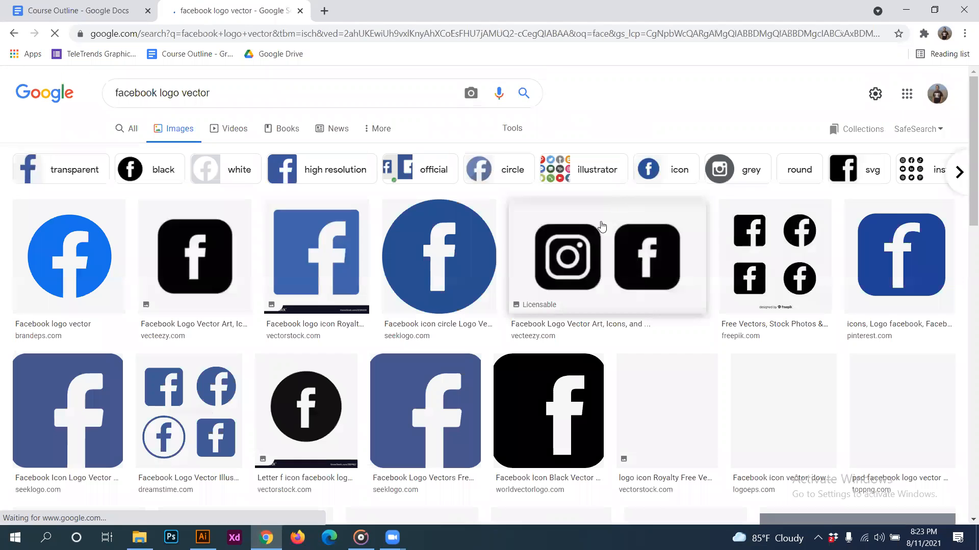
scroll(476, 372, down, 1)
scroll(477, 372, up, 1)
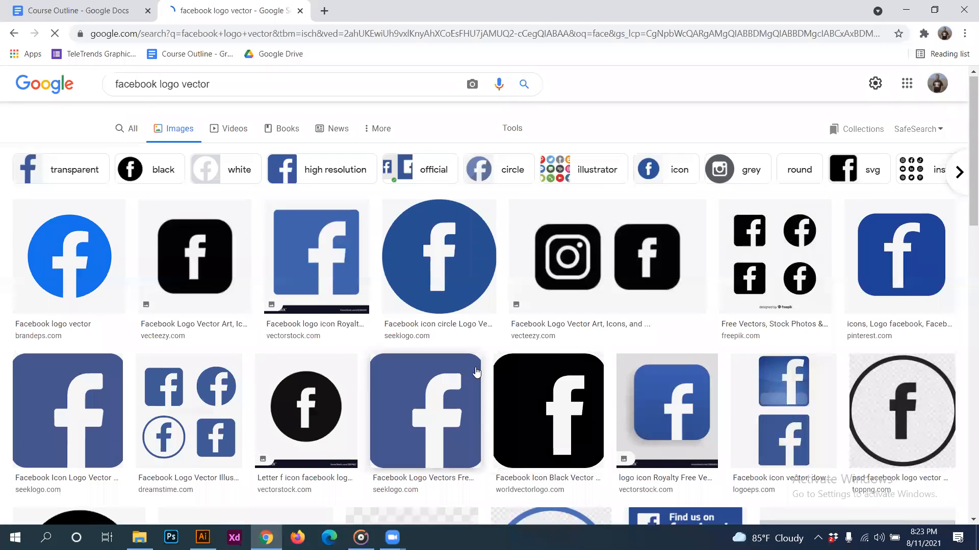
- Open the seeklogo result with the blue circular Facebook icon and copy its image
click(461, 284)
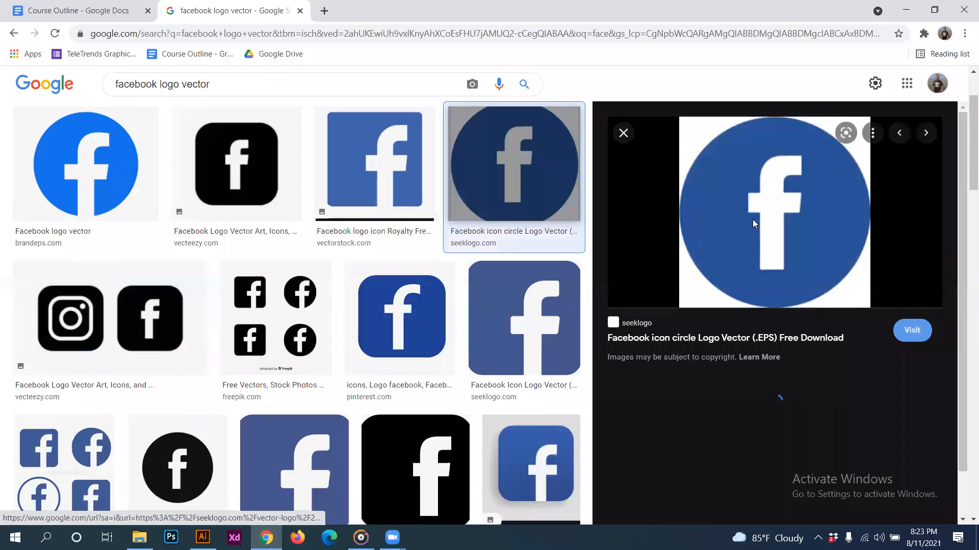
right_click(752, 220)
click(803, 373)
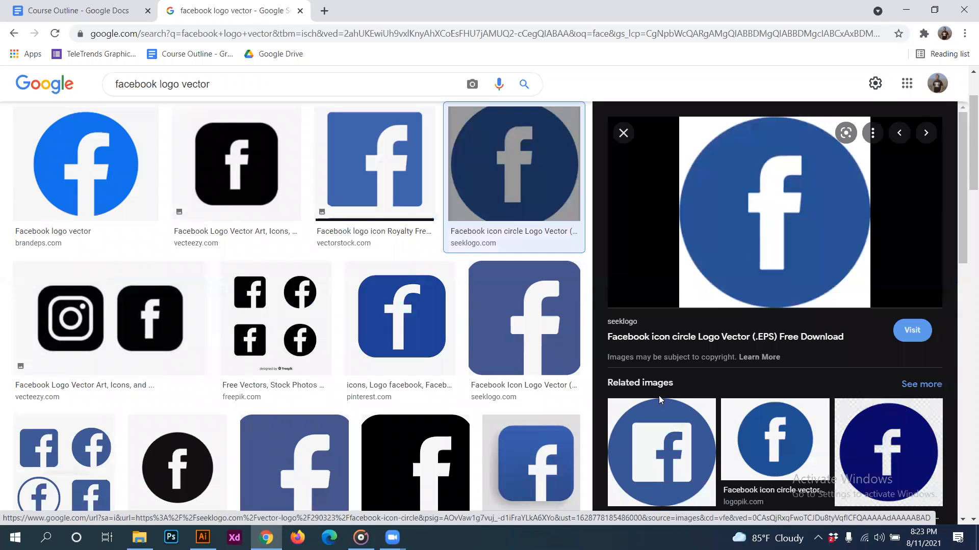
- Switch to Illustrator, paste the Facebook logo image and place it to the right of the artboard
key(alt+Tab)
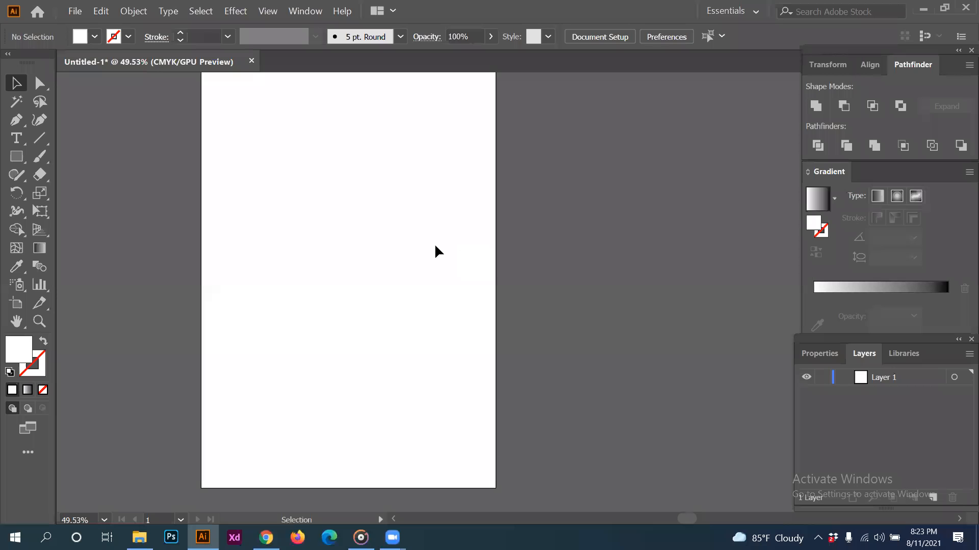
key(ctrl+v)
drag(547, 275, 670, 220)
click(649, 306)
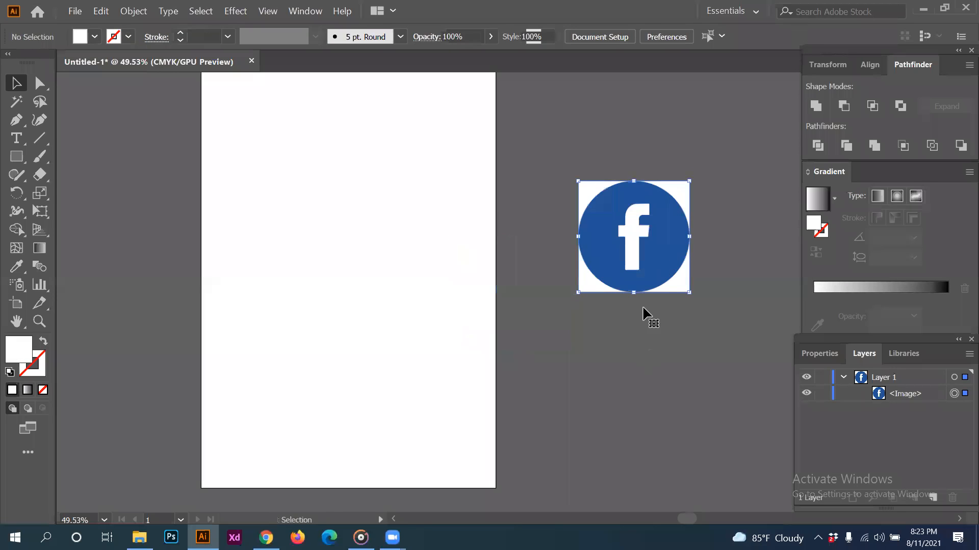
click(590, 194)
click(613, 328)
- Trace the Facebook logo image with the 3 Colors preset and expand it into paths
click(606, 253)
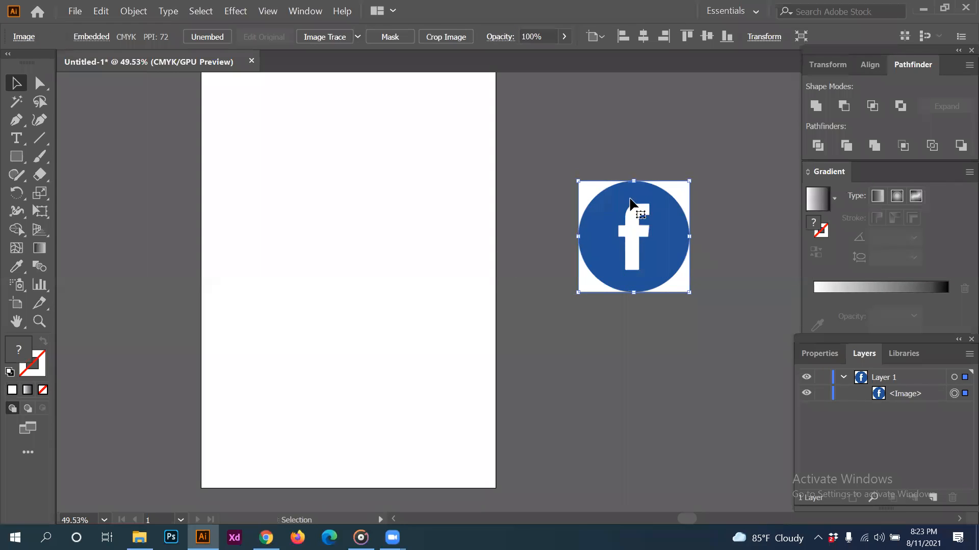
click(358, 39)
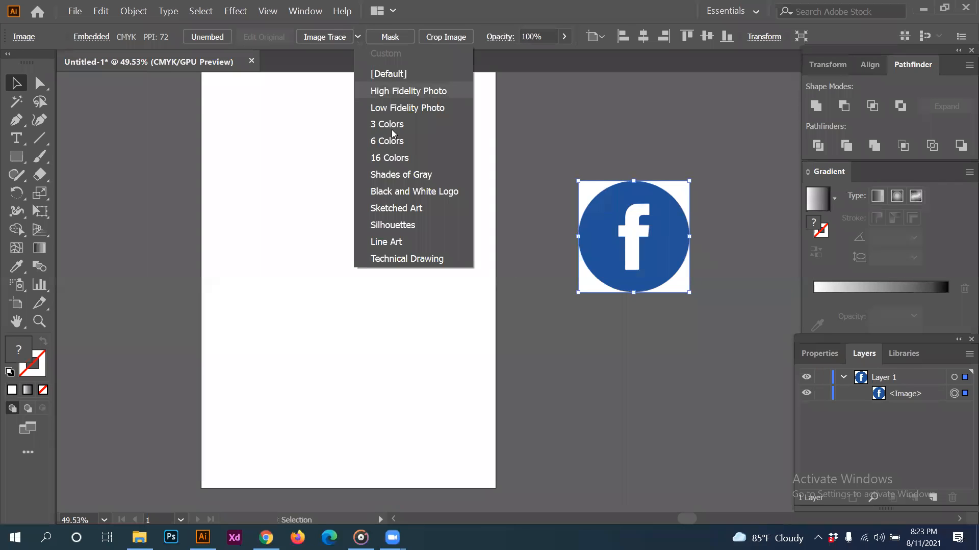
click(401, 126)
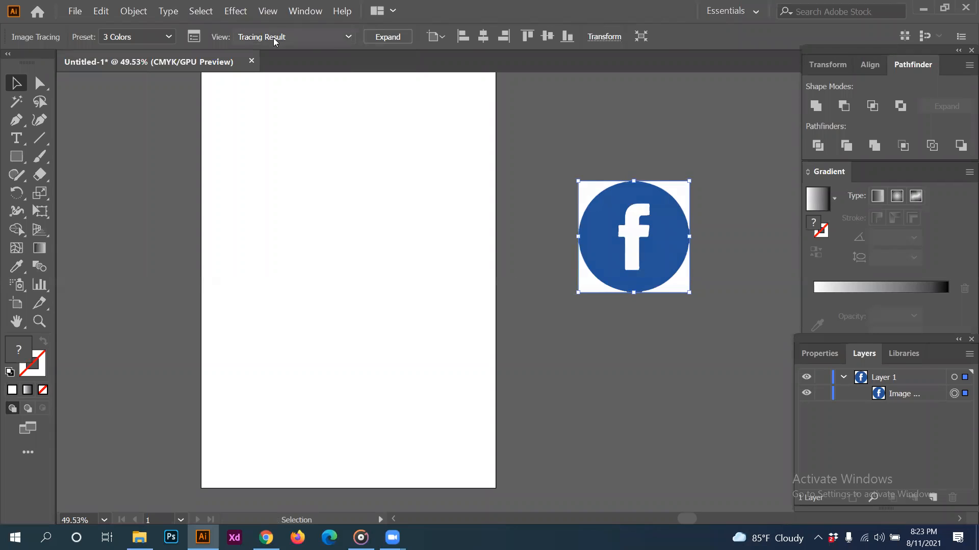
click(393, 37)
- Ungroup the expanded Facebook logo into separate paths
right_click(676, 279)
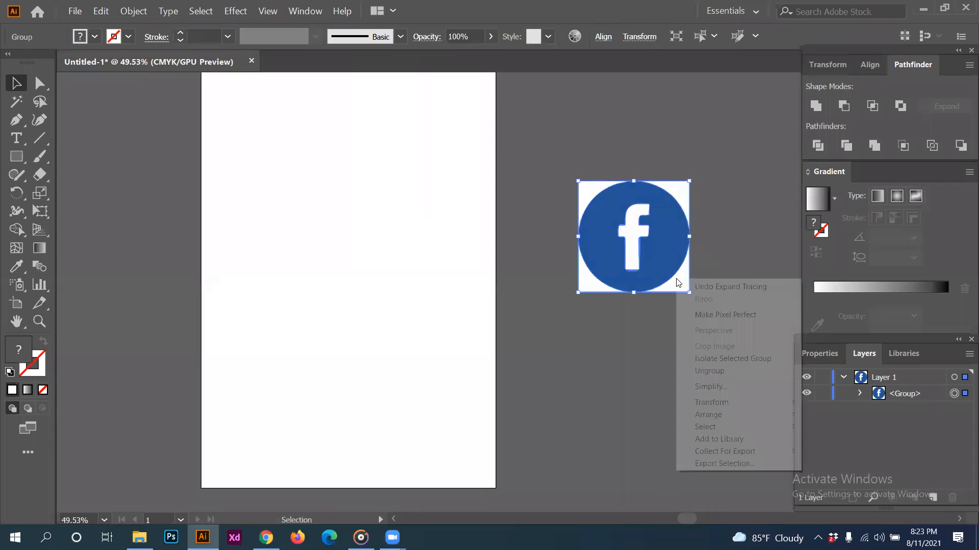
click(711, 371)
click(683, 299)
- Delete the four white corner pieces around the circular Facebook logo
click(686, 288)
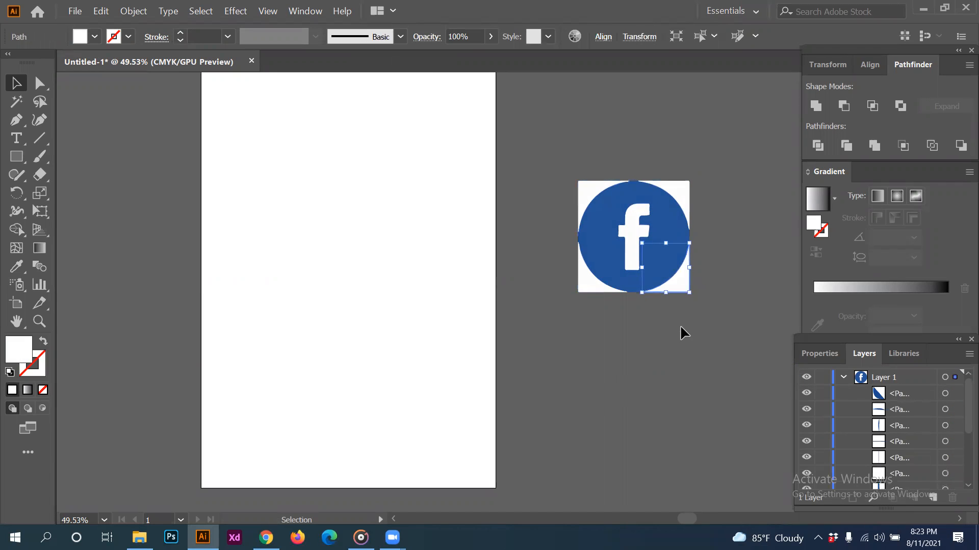
key(Delete)
click(688, 190)
key(Delete)
click(595, 288)
key(Delete)
click(580, 183)
key(Delete)
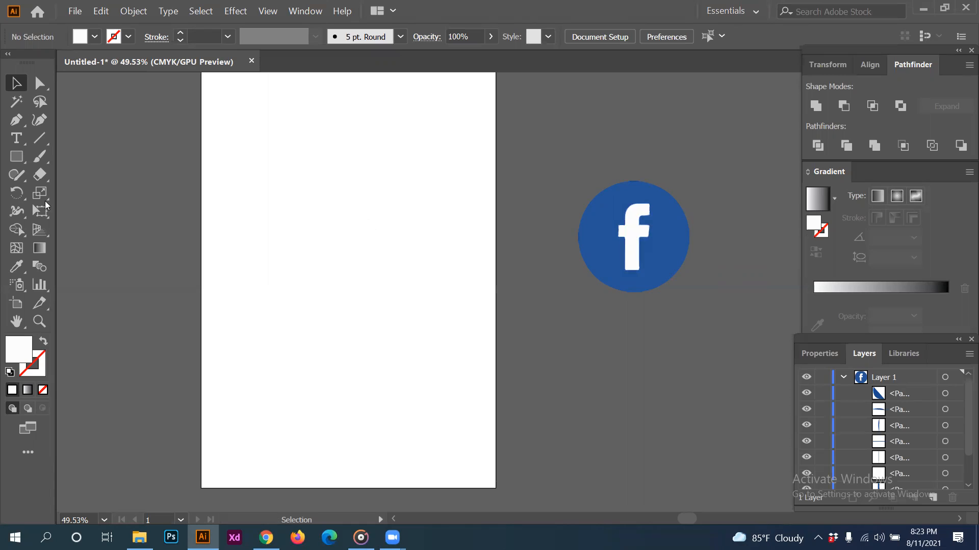
- Fill the letter "f" of the Facebook logo with the light green swatch
click(630, 242)
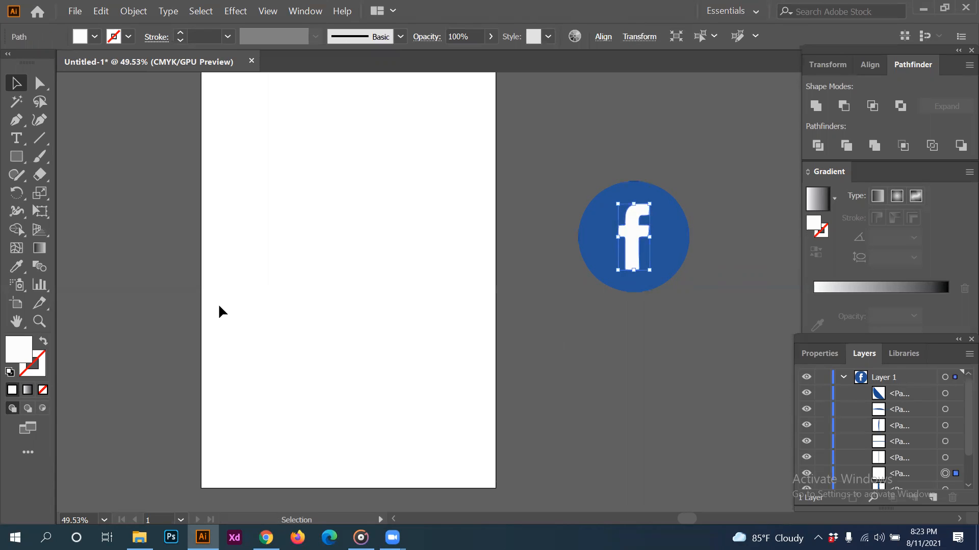
click(94, 37)
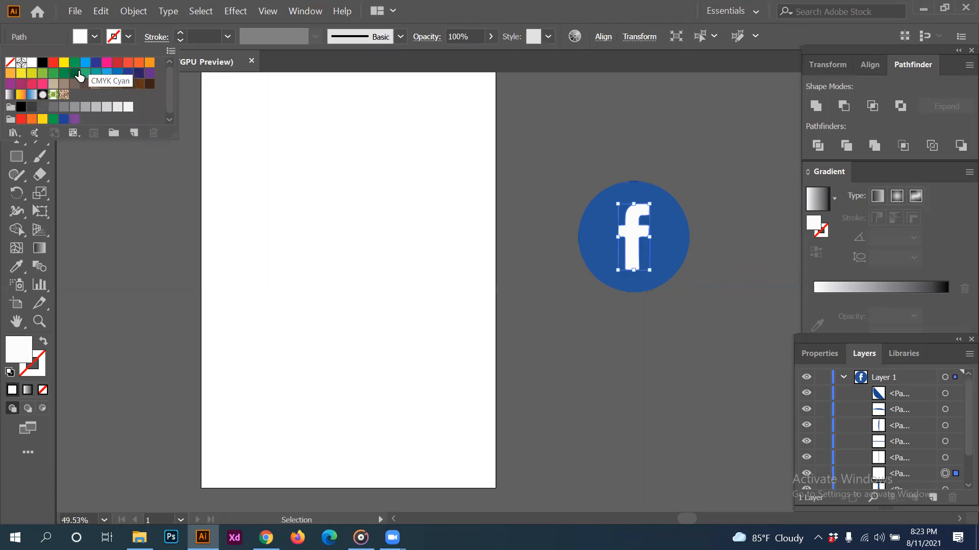
click(43, 75)
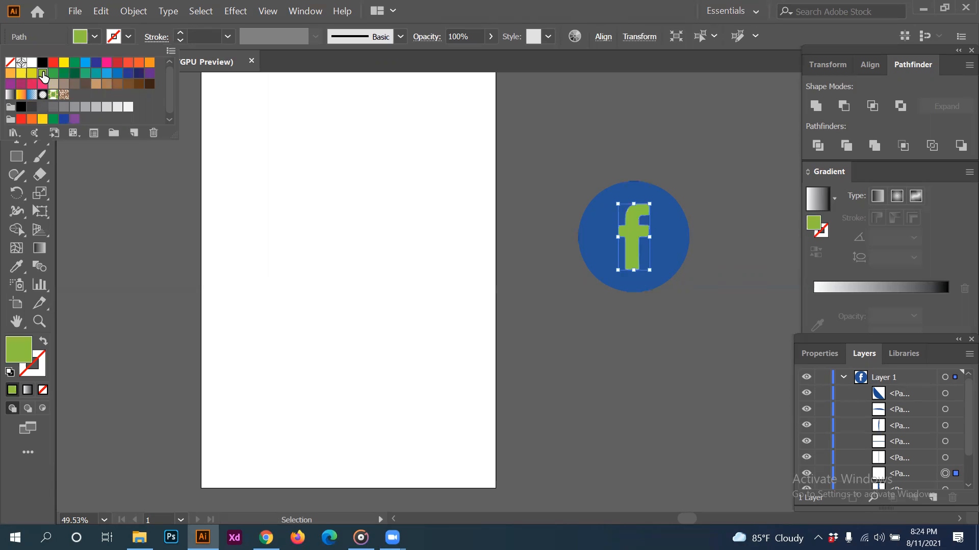
click(587, 336)
- Fill the circle behind the letter "f" with the bright yellow swatch
click(702, 308)
click(676, 250)
click(95, 37)
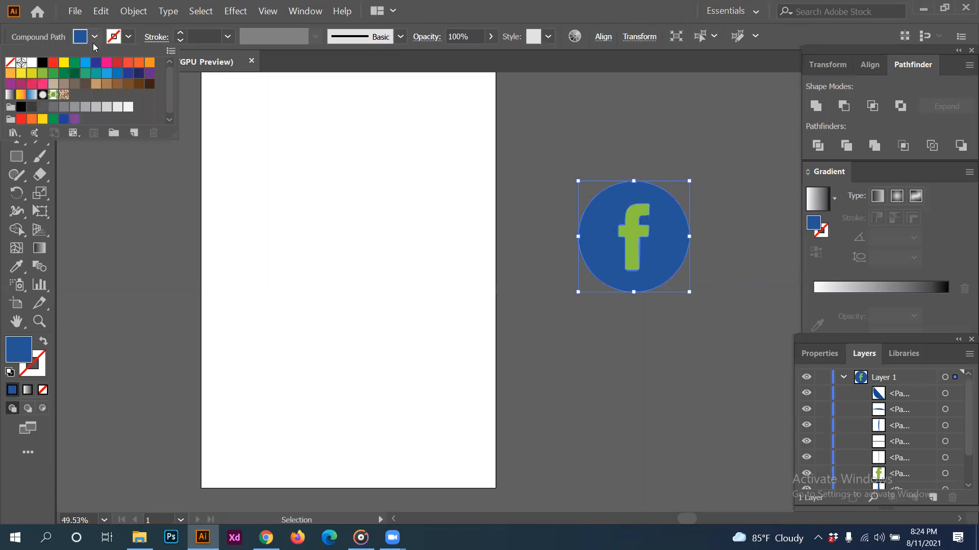
click(64, 62)
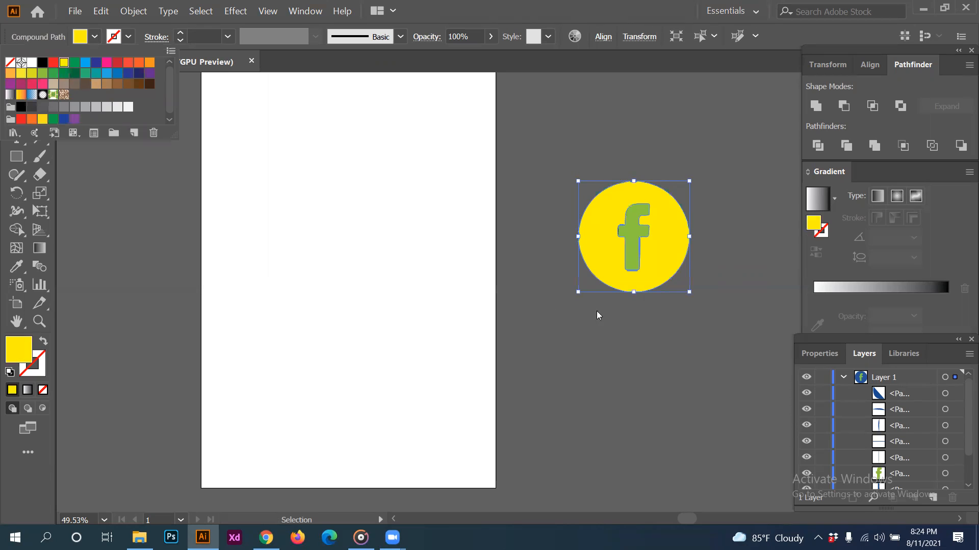
- Delete all of the recoloured yellow and green Facebook logo artwork beside the artboard
click(629, 350)
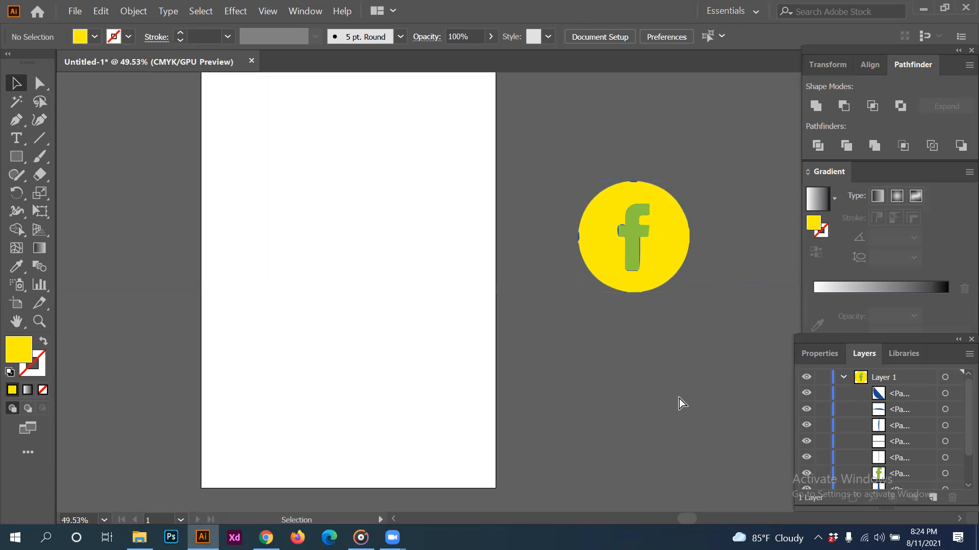
key(ctrl+1)
key(ctrl+equal)
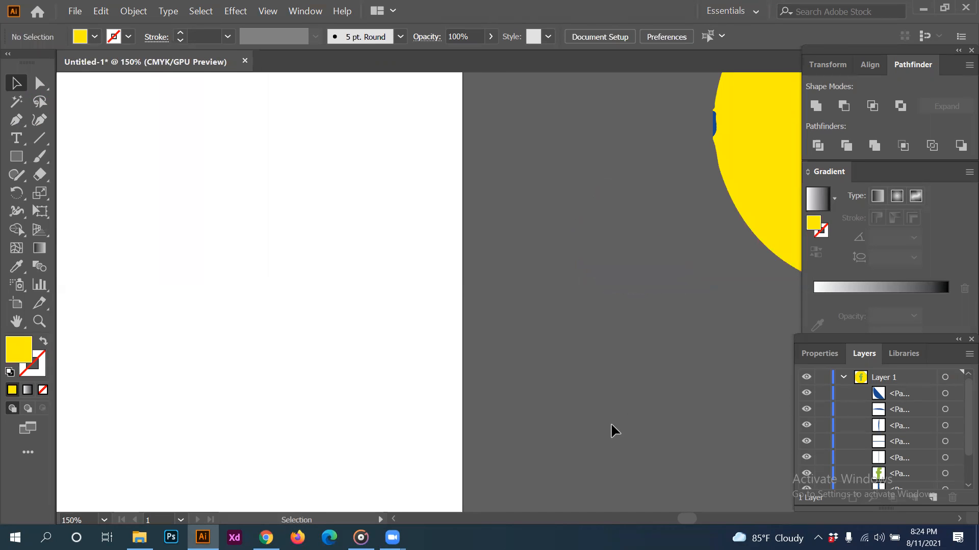
drag(684, 376, 350, 446)
drag(706, 284, 719, 385)
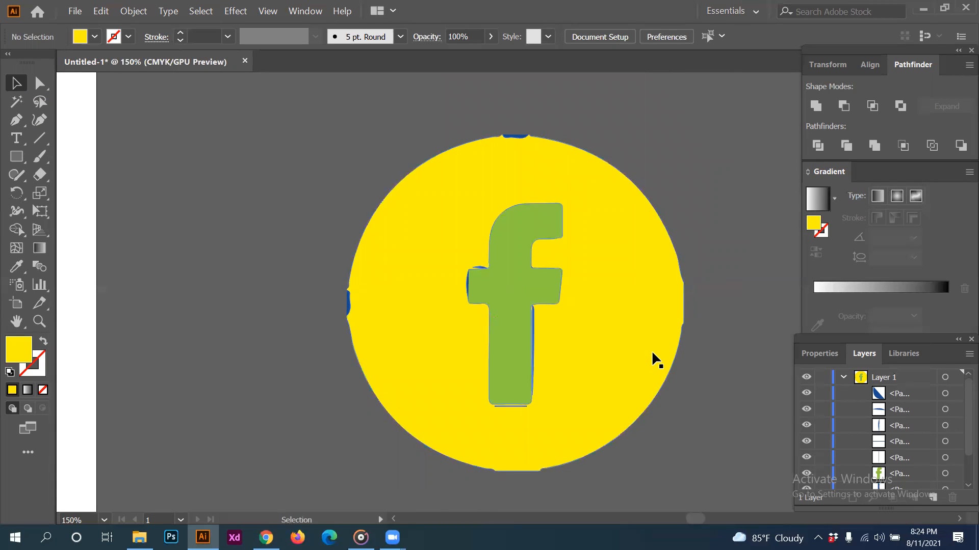
key(ctrl+a)
key(Delete)
key(ctrl+minus)
key(ctrl+minus)
key(ctrl+minus)
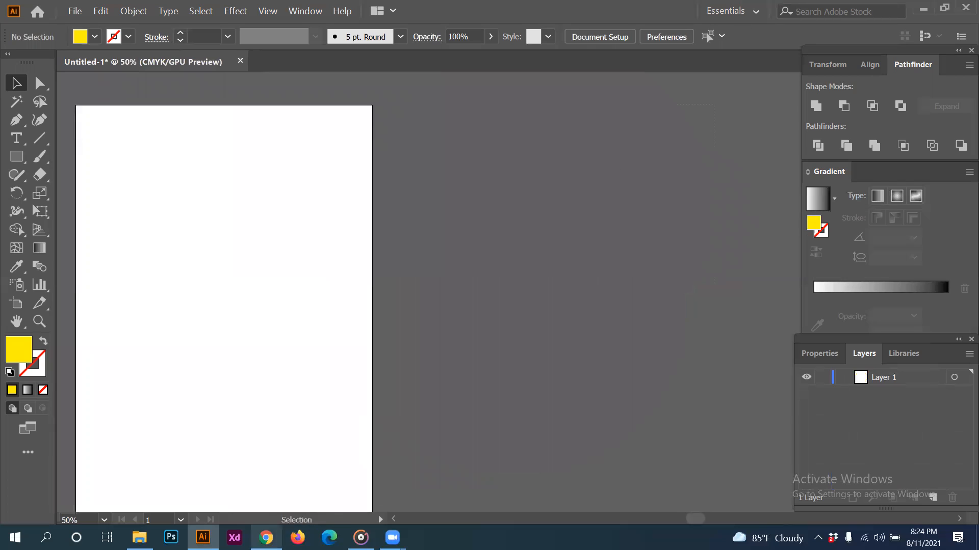
click(266, 538)
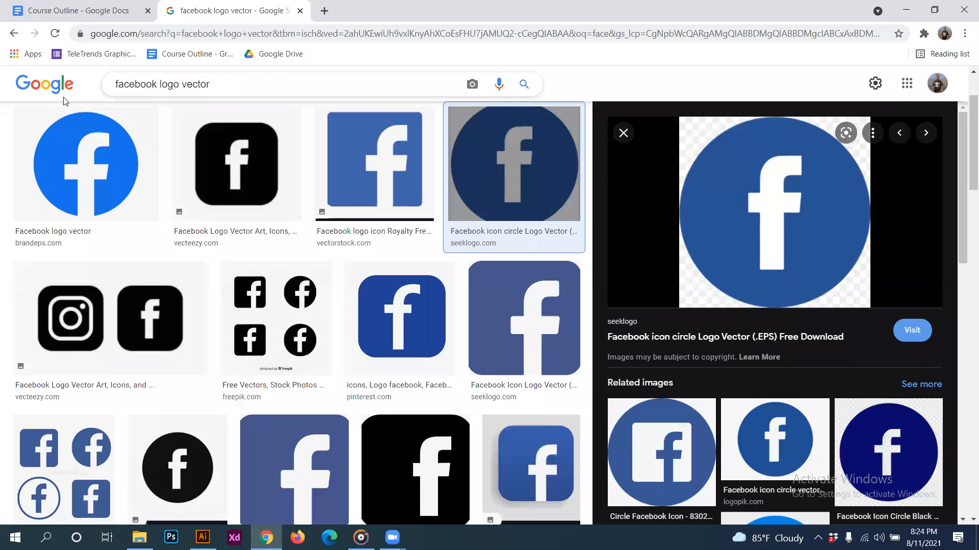
drag(219, 85, 66, 101)
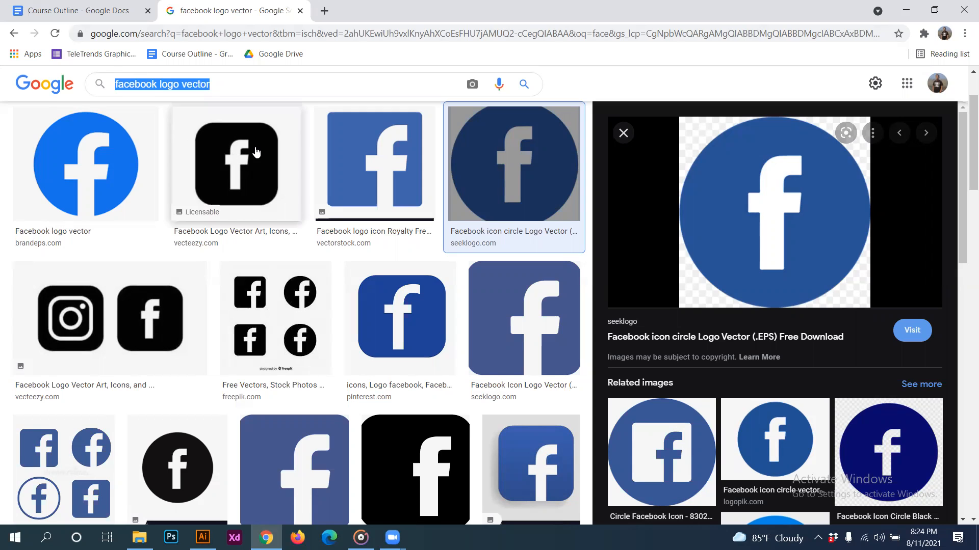
click(221, 159)
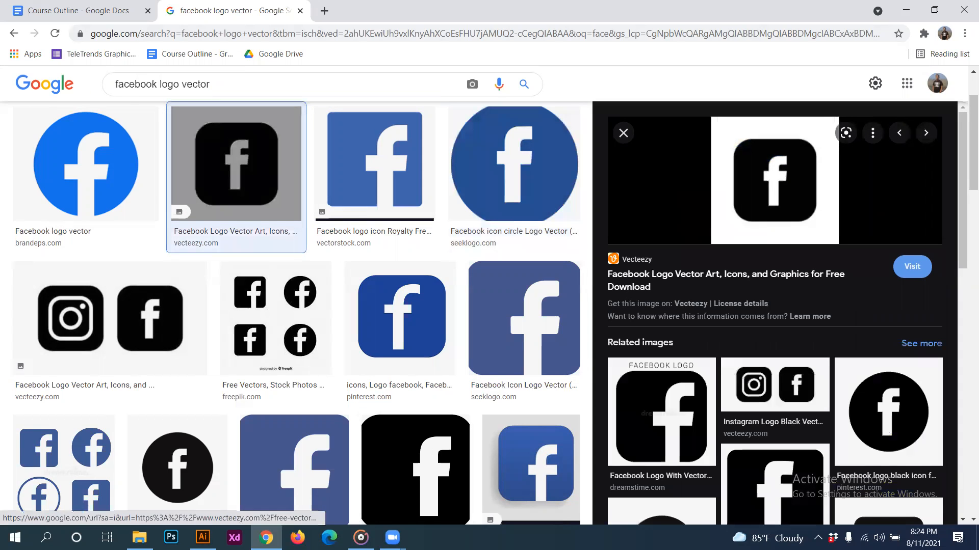
click(203, 538)
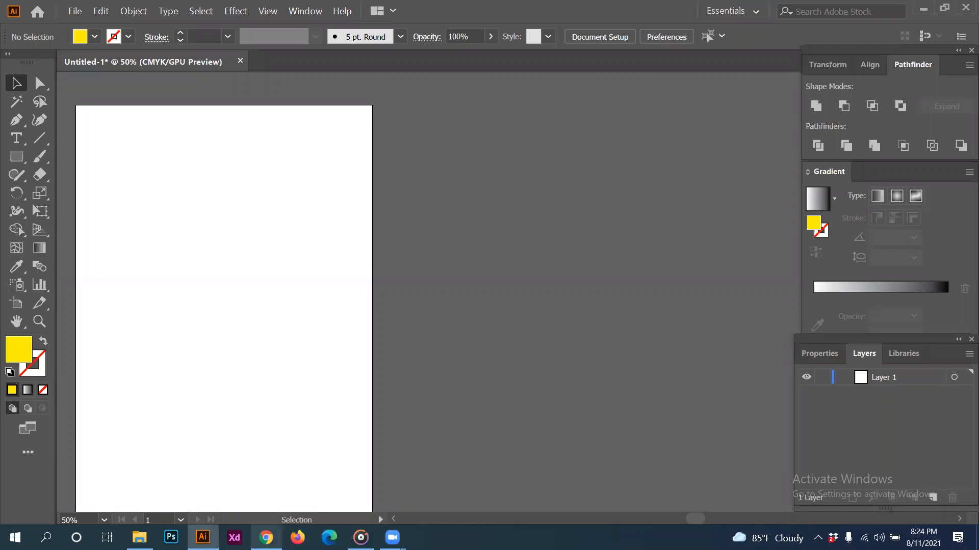
- Switch to Chrome and copy the blue rounded-square Facebook logo image from Pinterest in the image results
click(266, 537)
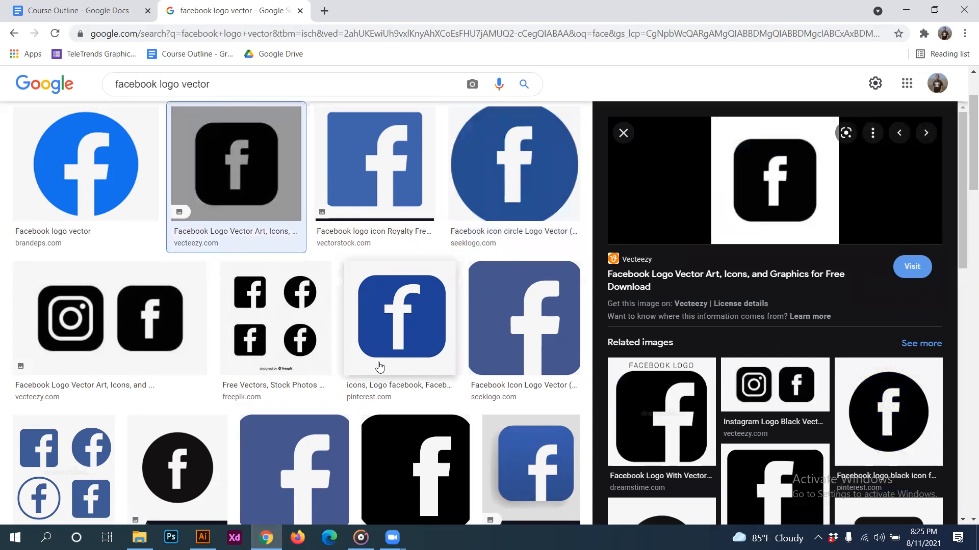
click(427, 316)
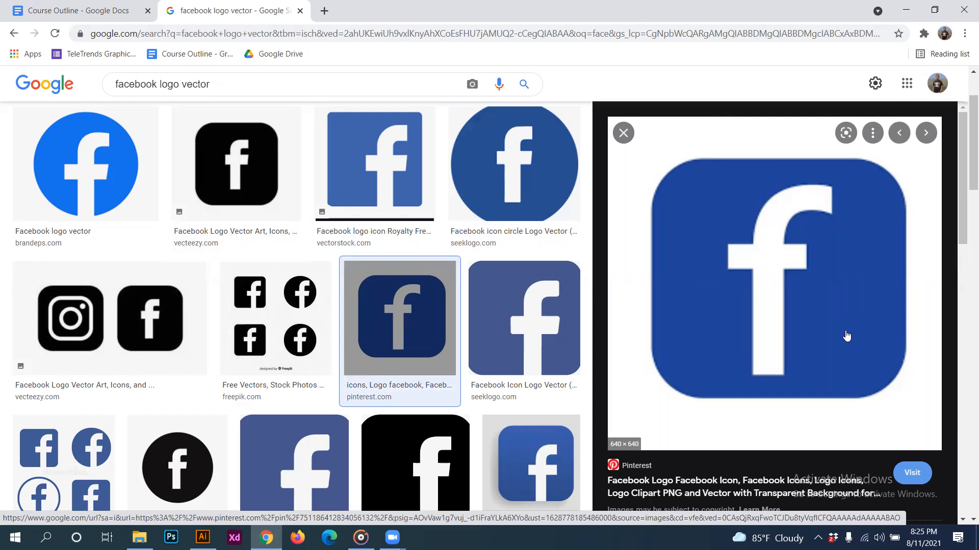
scroll(843, 335, down, 5)
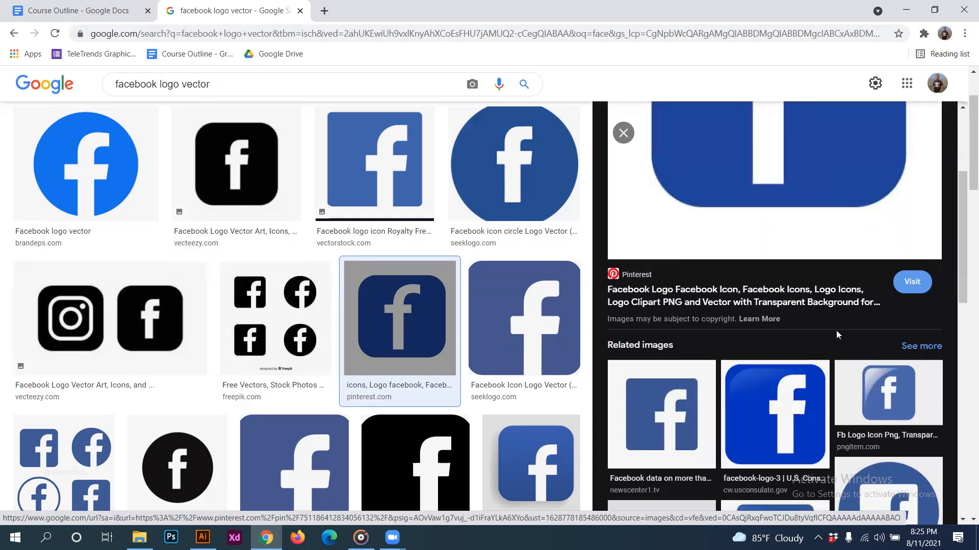
scroll(836, 331, up, 5)
right_click(799, 262)
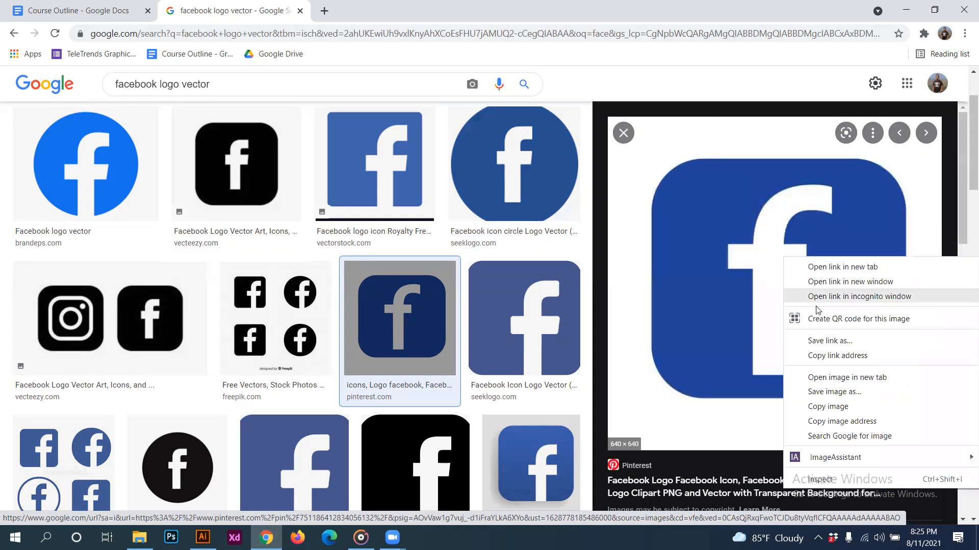
click(828, 405)
- Switch to Illustrator, paste the copied Facebook logo and place it beside the artboard
click(202, 538)
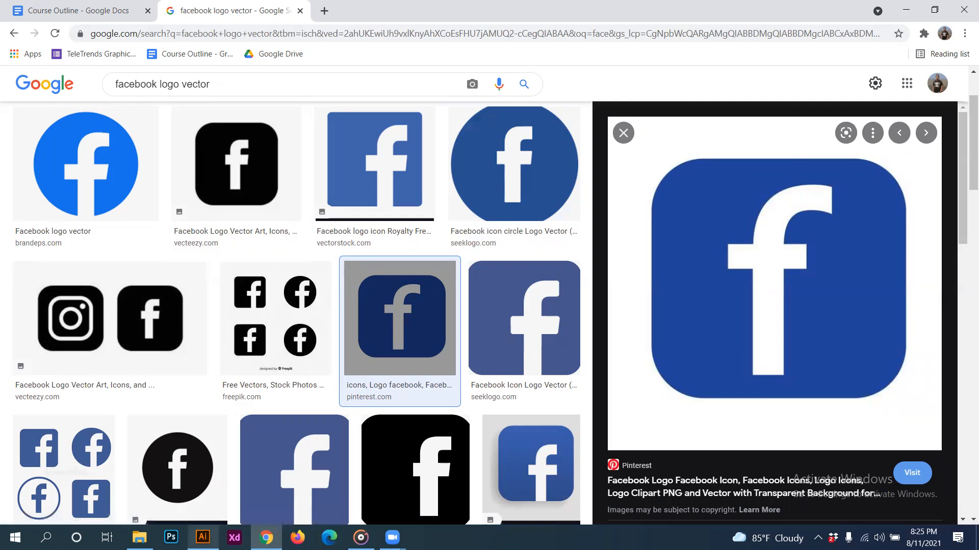
key(ctrl+v)
drag(578, 270, 595, 234)
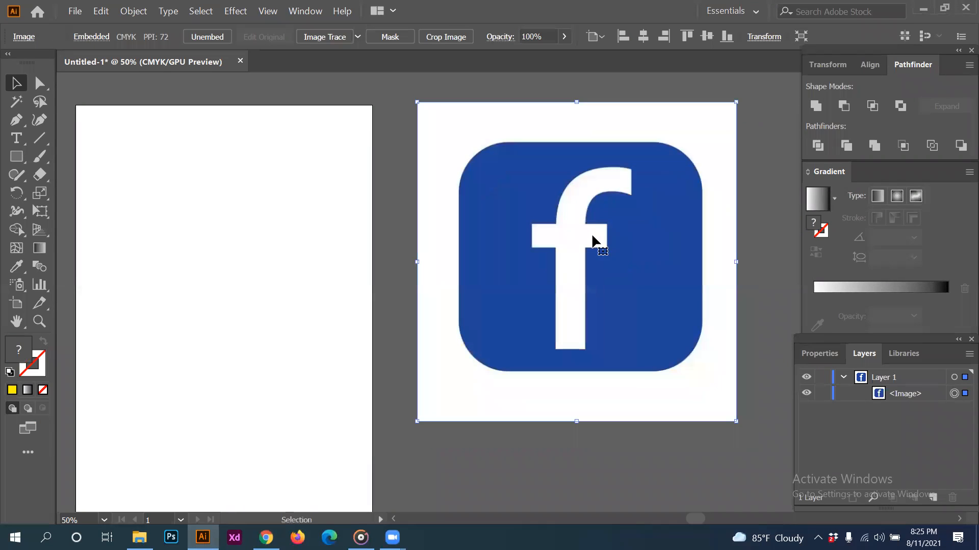
- Switch to Chrome, compare the black rounded-square logo with the seeklogo blue square logo, and return to Illustrator
click(358, 37)
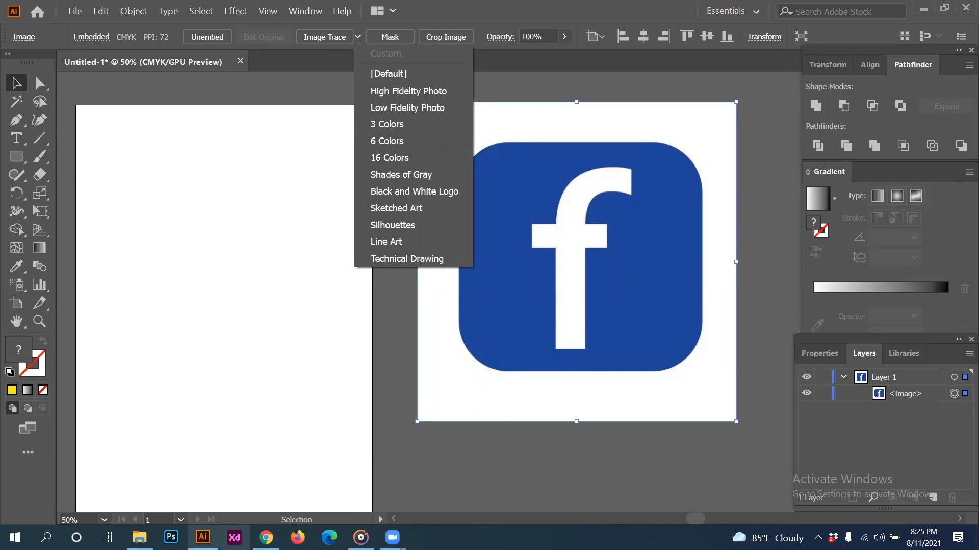
click(266, 538)
scroll(734, 370, down, 1)
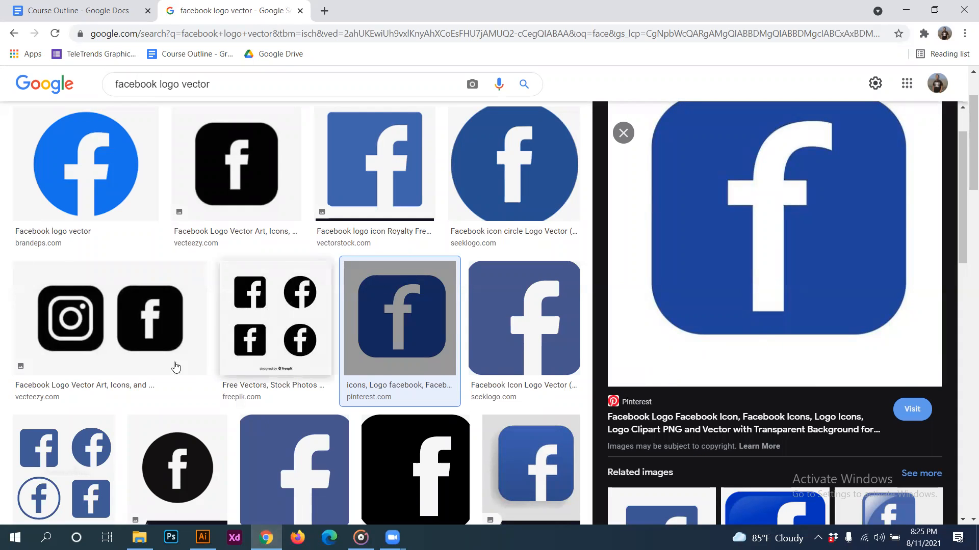
click(245, 169)
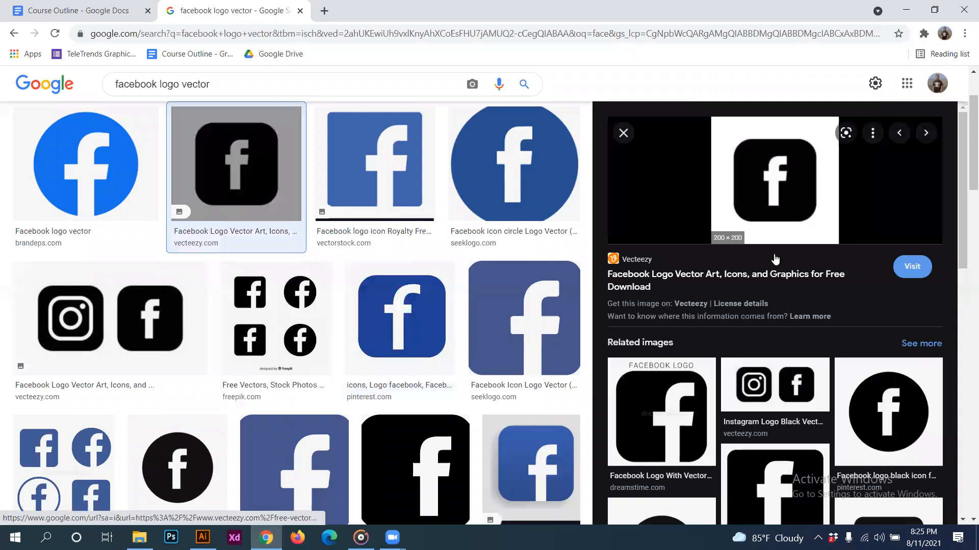
scroll(801, 290, up, 2)
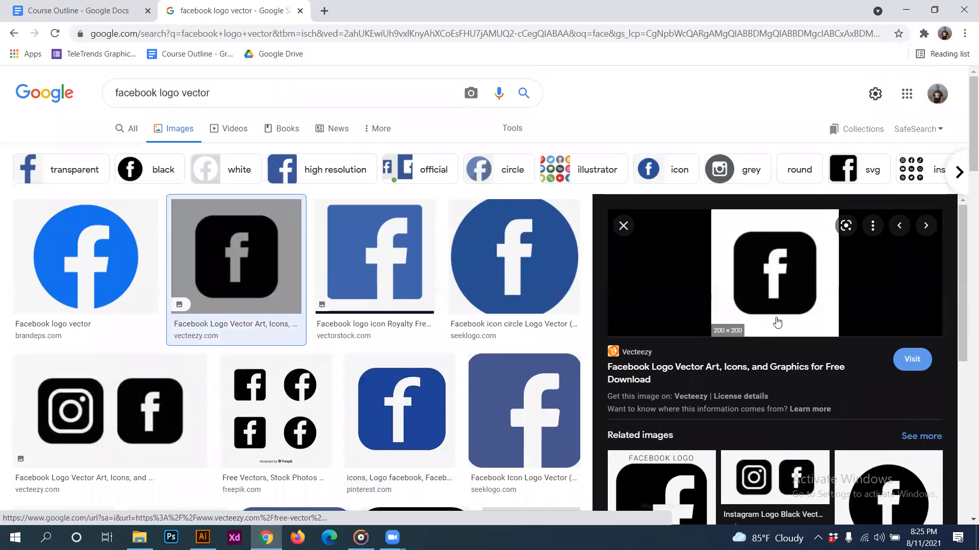
scroll(516, 235, down, 4)
click(516, 235)
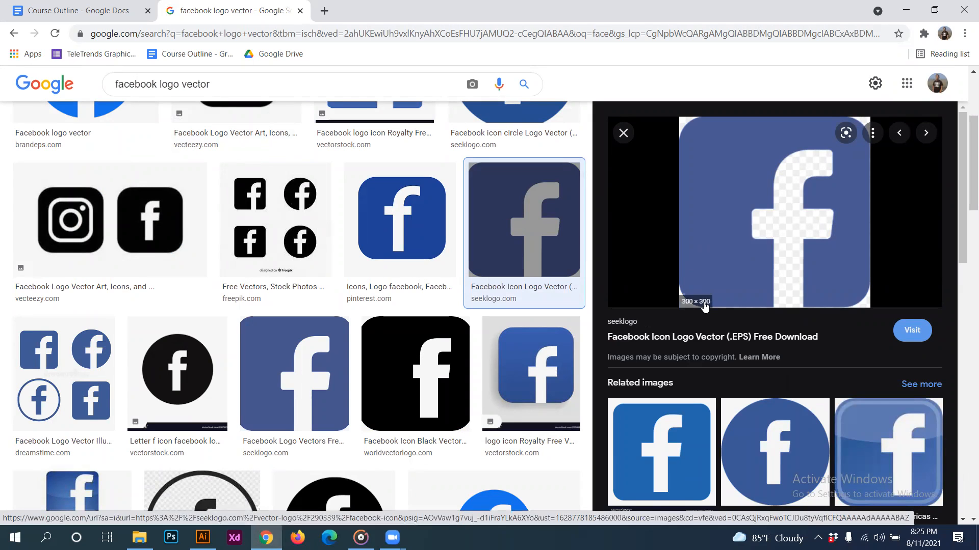
click(202, 538)
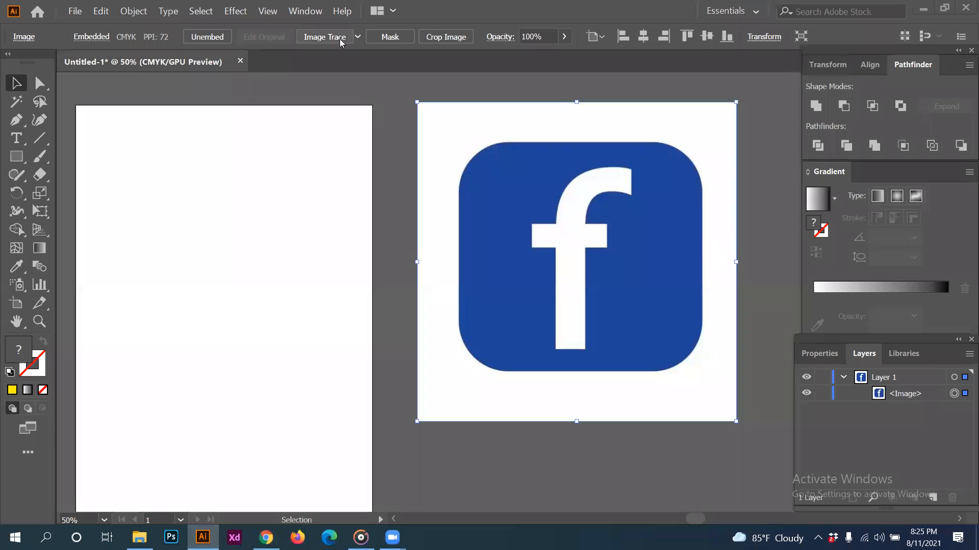
- Trace the pasted Facebook logo with the [Default] Image Trace preset and expand the tracing into paths
click(358, 37)
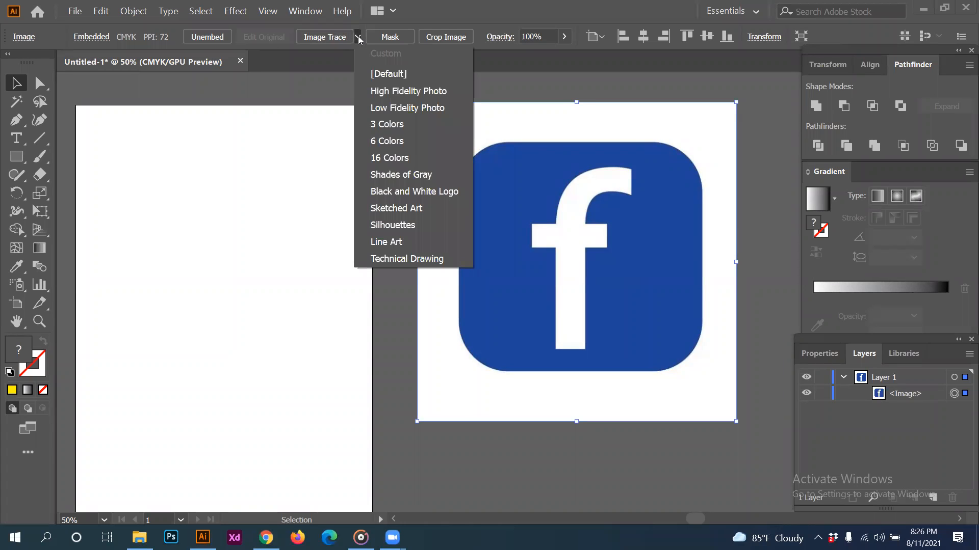
click(388, 73)
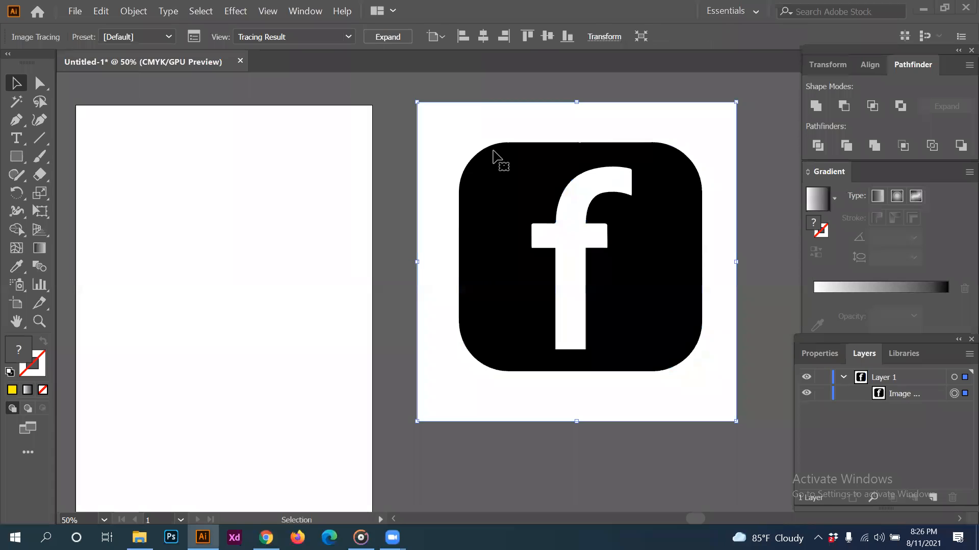
click(383, 38)
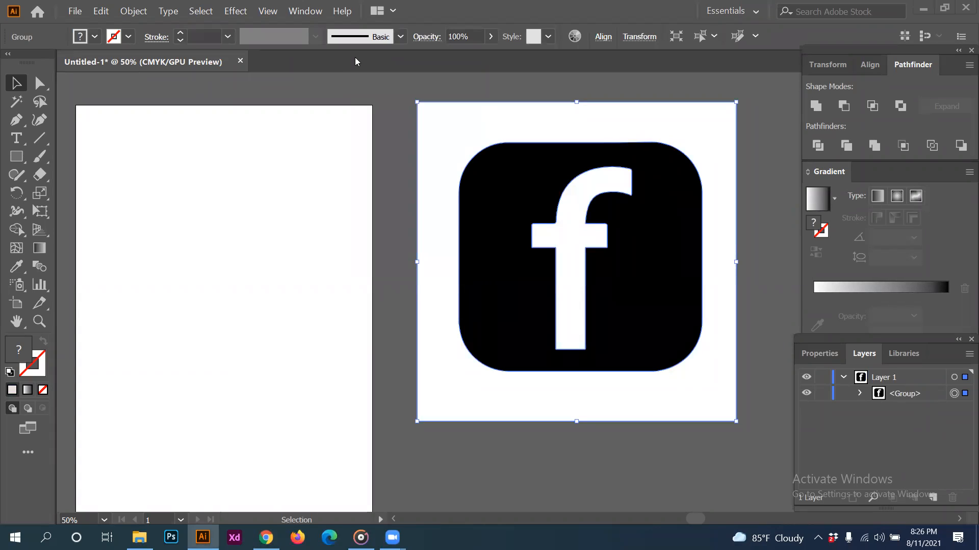
- Ungroup the expanded logo and delete the white background surrounding the rounded square
right_click(498, 134)
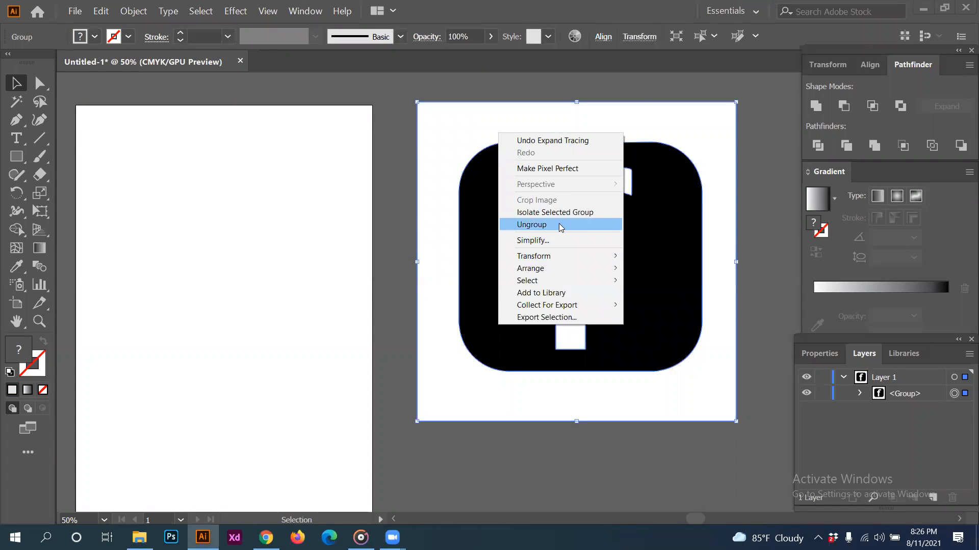
click(560, 224)
click(777, 209)
click(706, 122)
key(Delete)
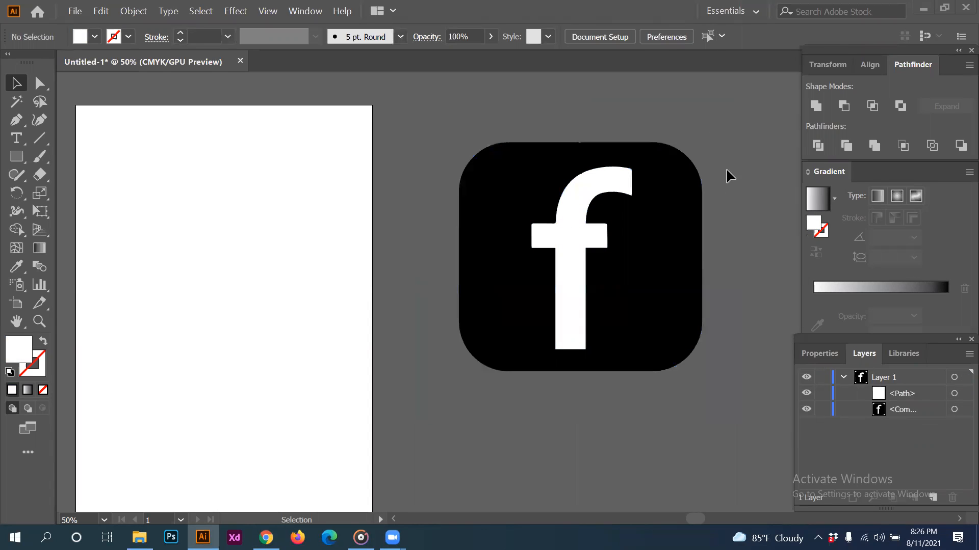
- Fill the black rounded square behind the letter "f" with a dark grey of about 79% K using the Color Picker
click(677, 247)
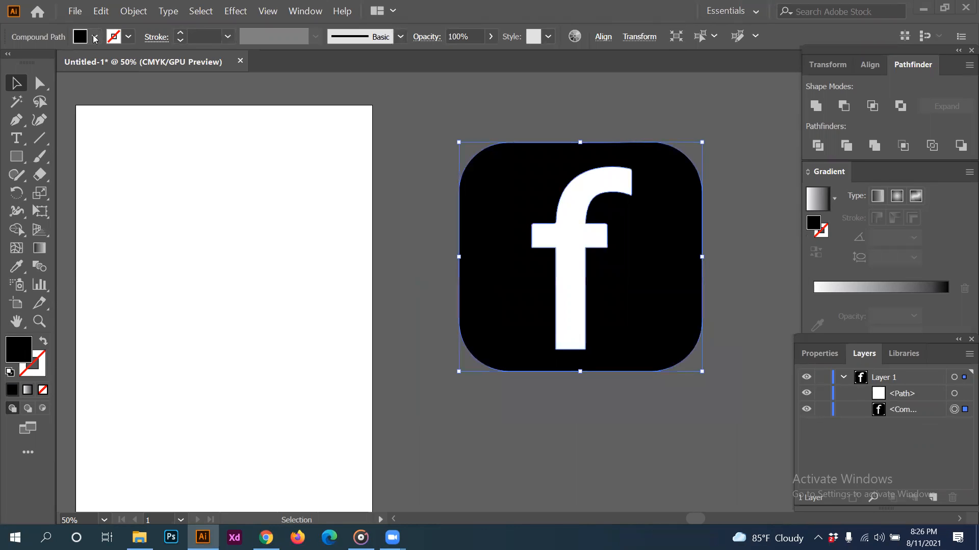
click(586, 400)
click(478, 281)
double_click(15, 355)
drag(747, 262, 759, 224)
click(962, 182)
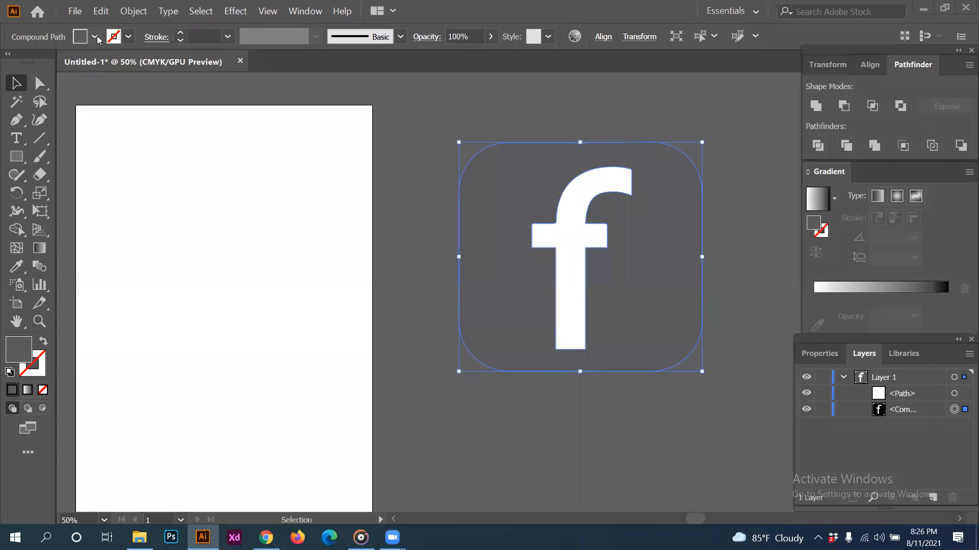
- Switch the colour sliders to CMYK and fill the rounded square with blue, C 93, M 84.02, Y 0, K 0
click(410, 229)
click(556, 239)
click(491, 230)
click(417, 218)
click(509, 218)
click(308, 11)
click(398, 205)
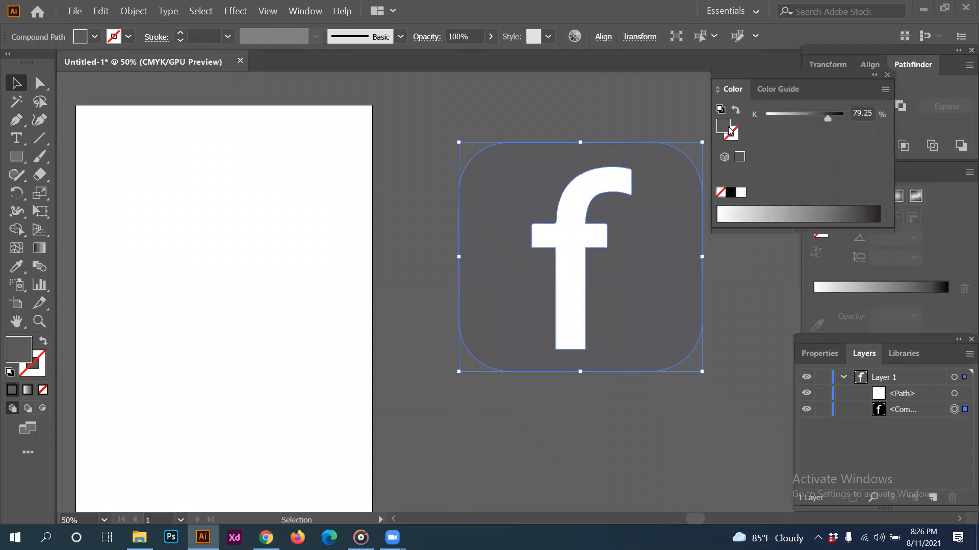
click(884, 90)
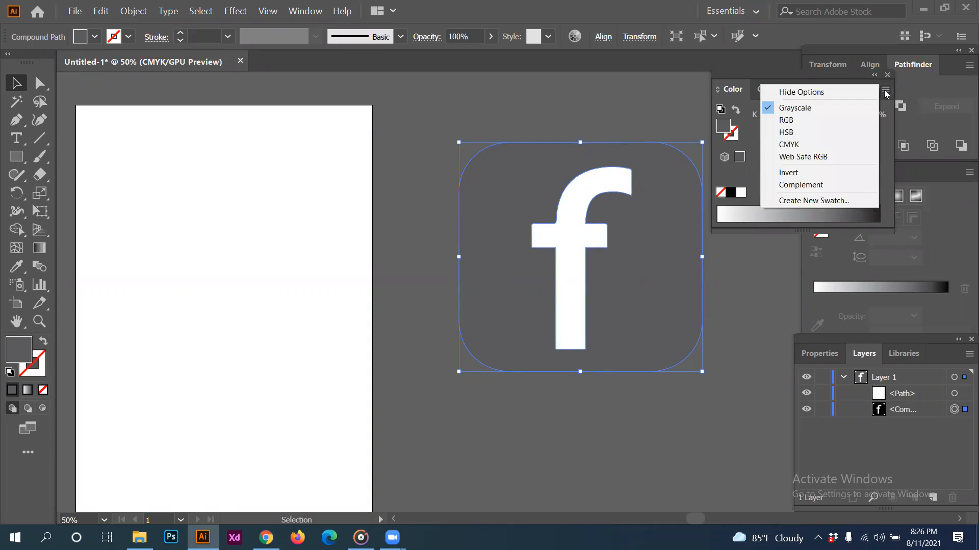
click(800, 148)
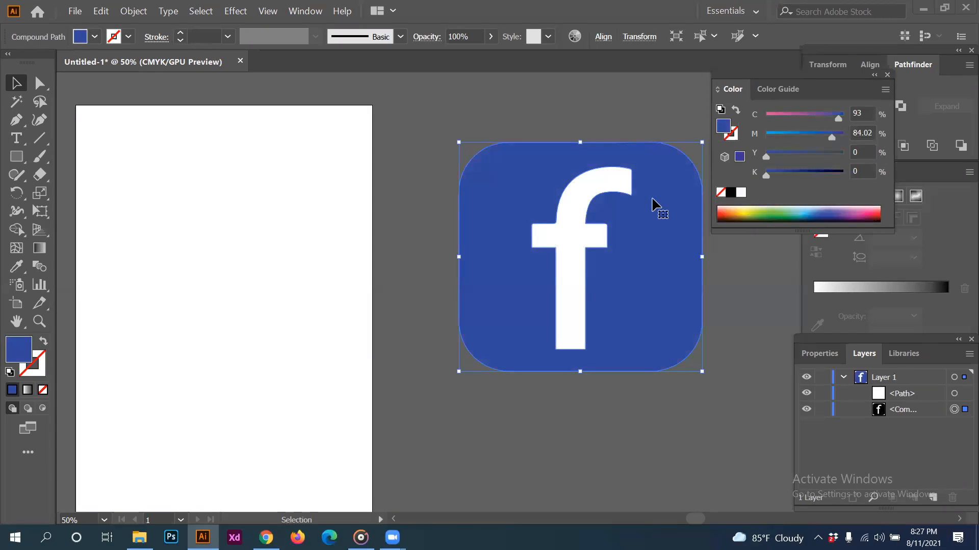
click(551, 413)
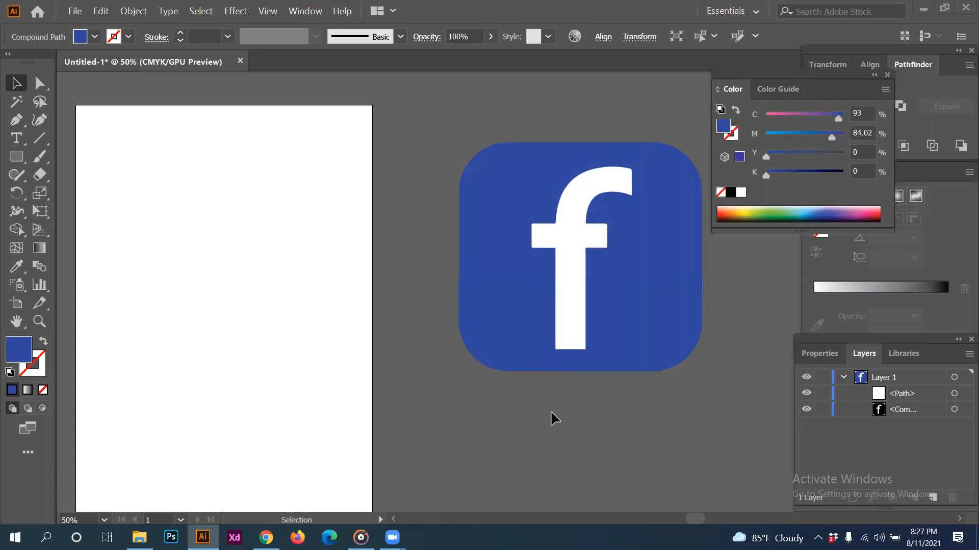
- Examine the edges of the blue rounded square and the white letter "f" up close and as a whole
click(586, 302)
click(620, 391)
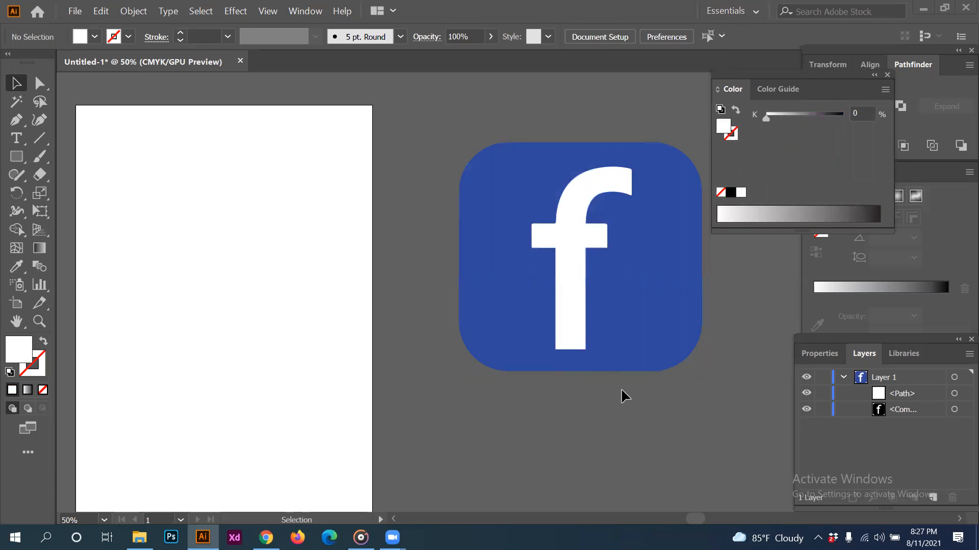
key(ctrl+equal)
key(ctrl+equal)
key(ctrl+equal)
key(ctrl+equal)
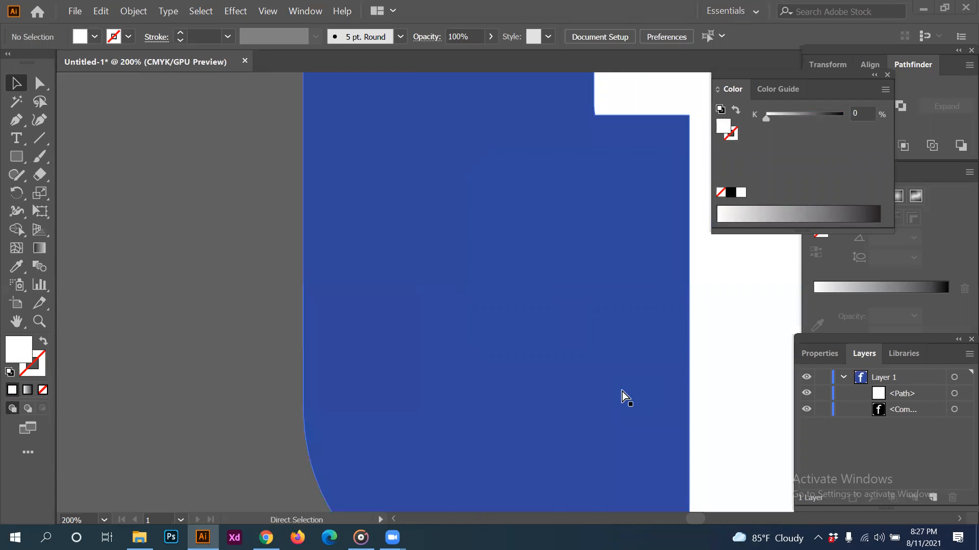
key(ctrl+minus)
key(ctrl+minus)
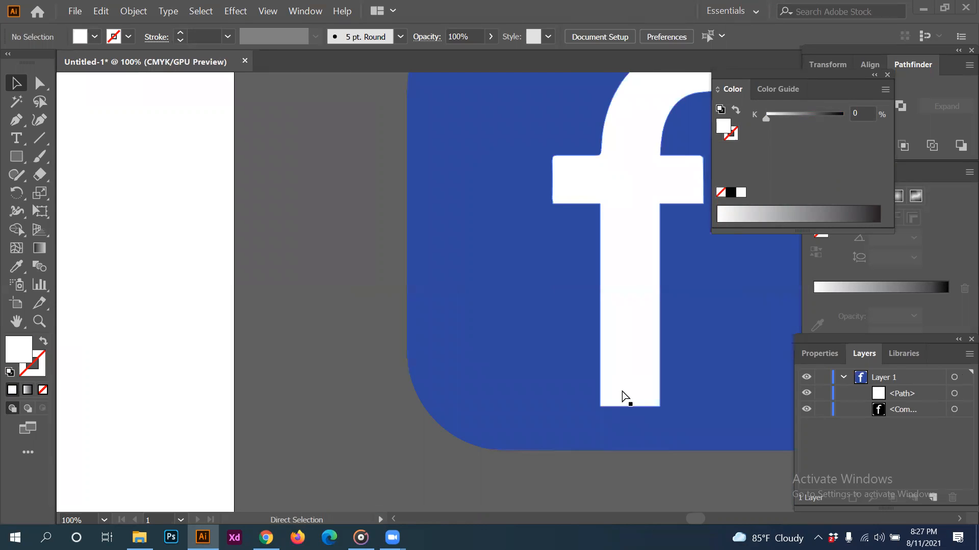
key(ctrl+minus)
key(ctrl+minus)
key(ctrl+minus)
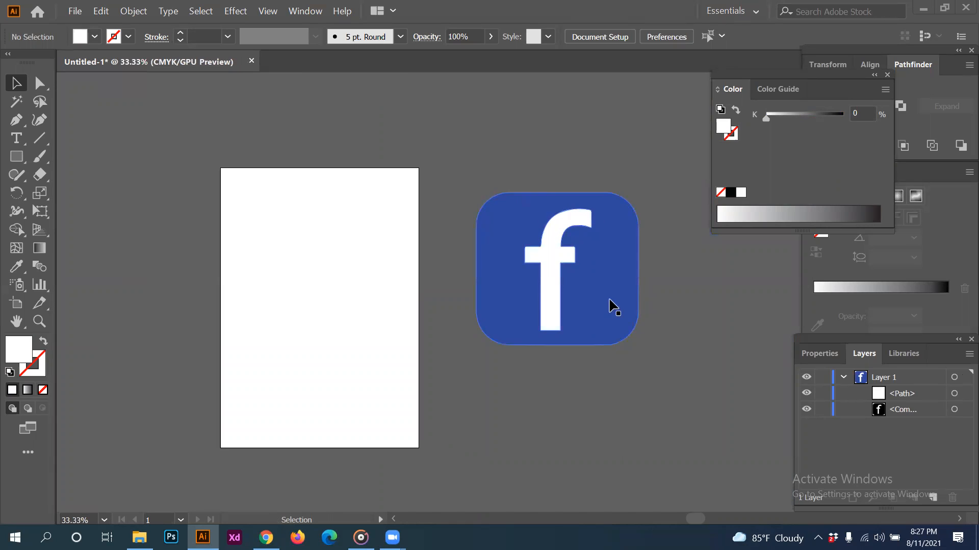
- Switch to Chrome and search Google Images for "grunge vector" in place of the Facebook logo query
click(579, 323)
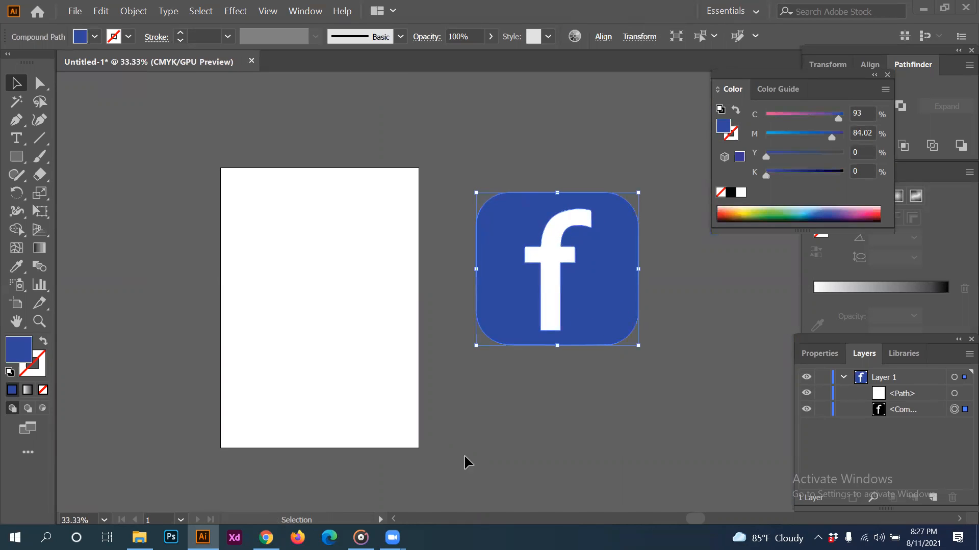
click(265, 538)
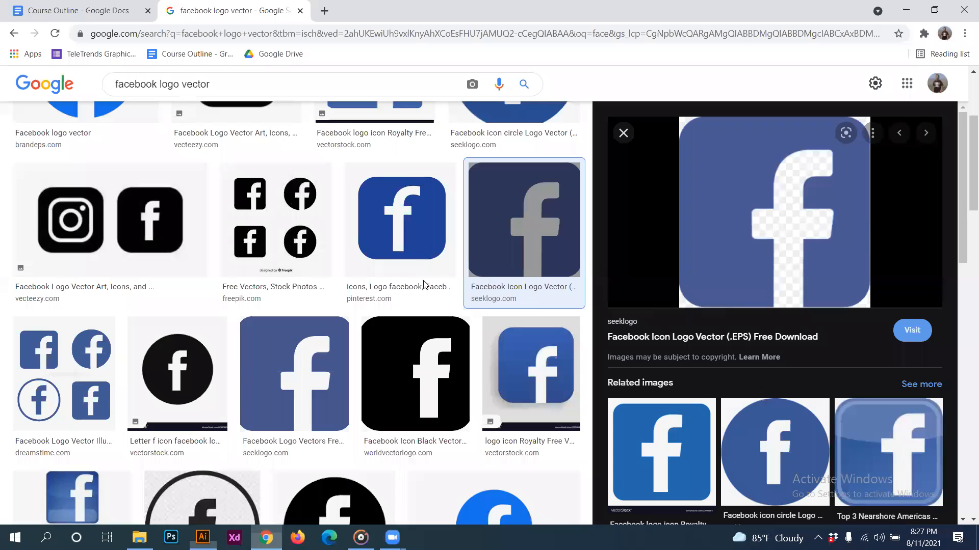
scroll(422, 287, up, 4)
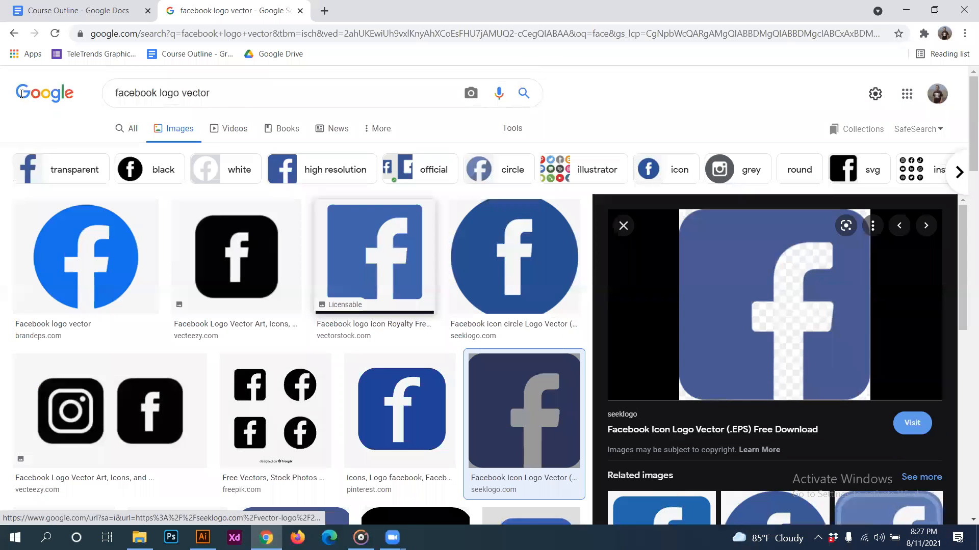
drag(232, 93, 22, 94)
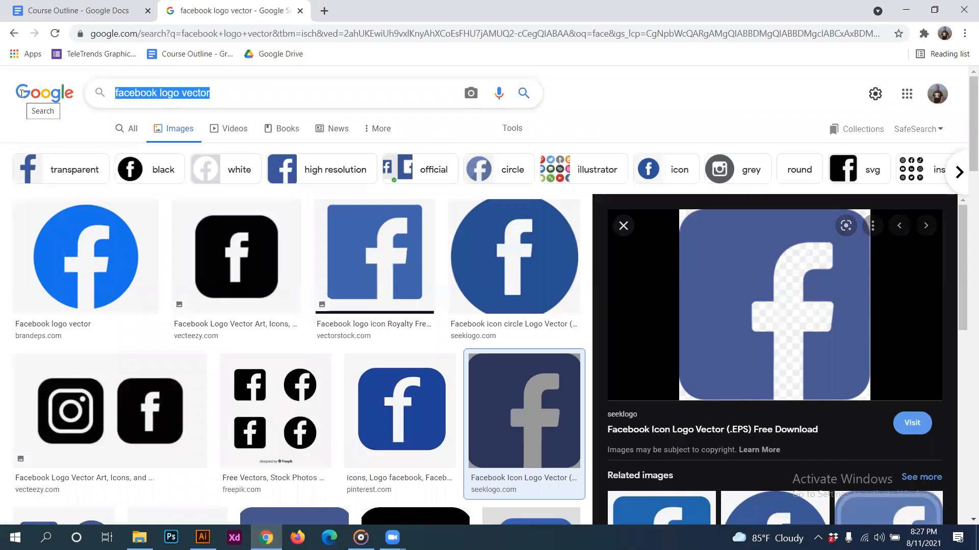
text(grunge)
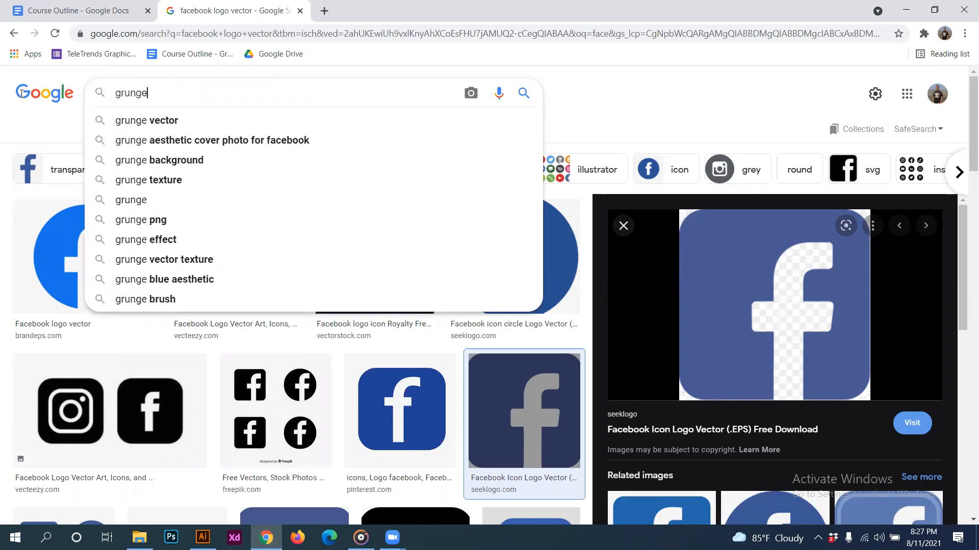
click(234, 120)
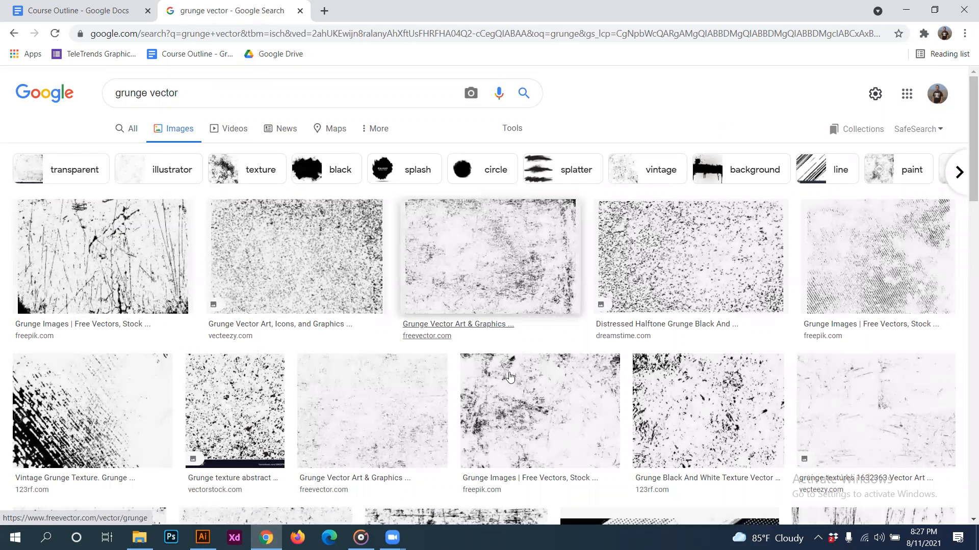
- Browse the grunge texture results and copy the black-speckled VectorStock grunge texture image
click(301, 439)
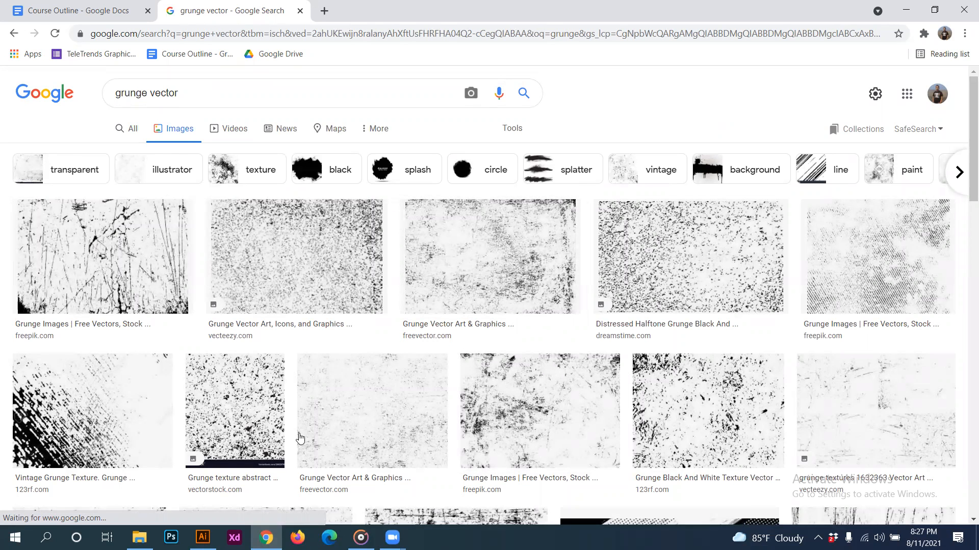
scroll(299, 436, down, 5)
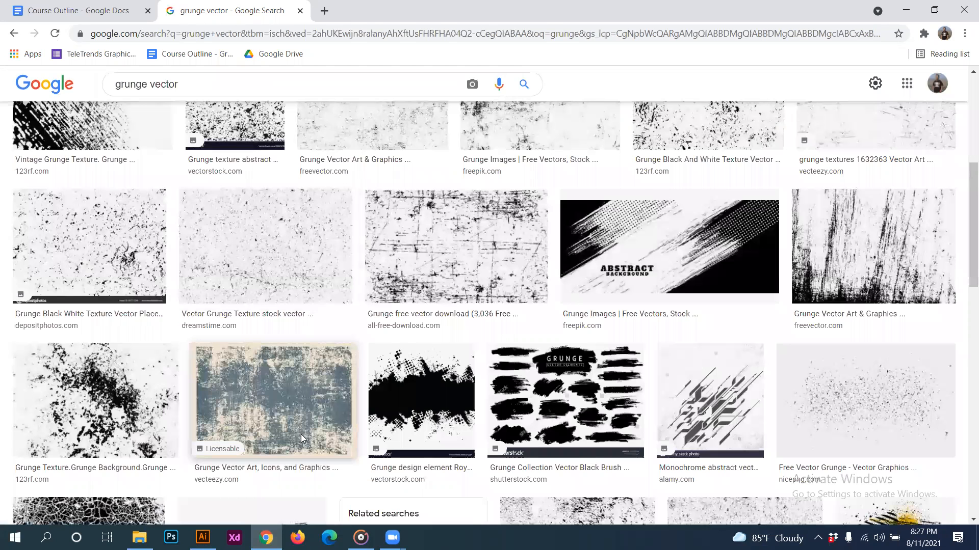
scroll(301, 434, up, 4)
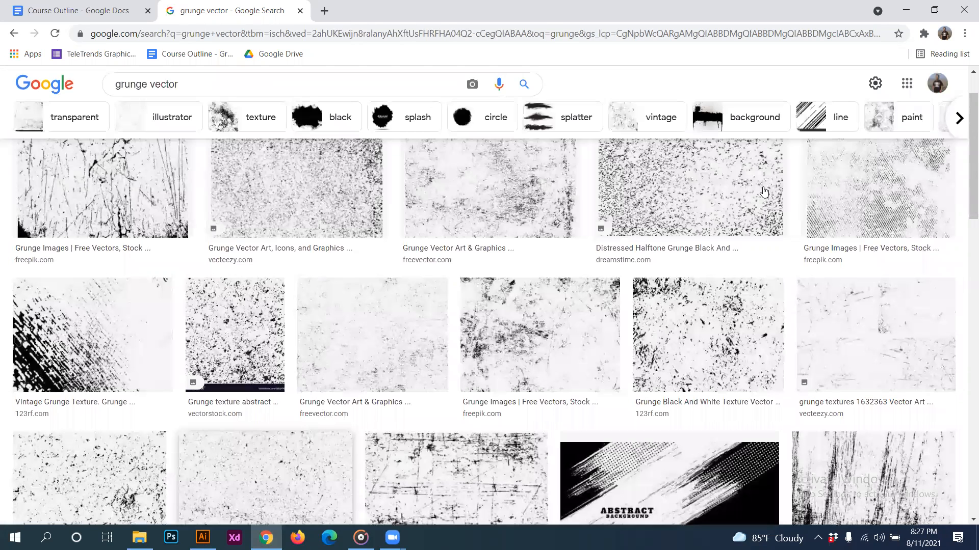
click(744, 198)
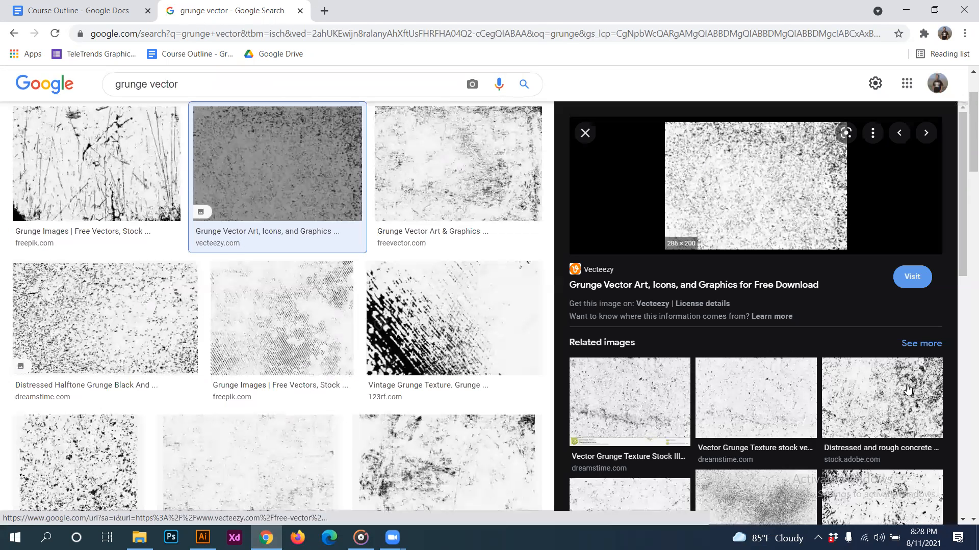
scroll(638, 396, down, 2)
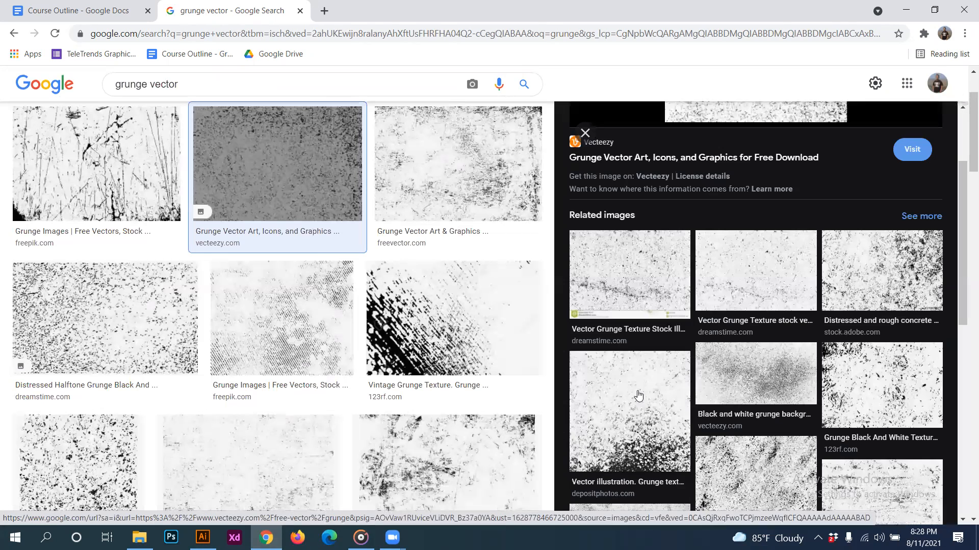
click(638, 396)
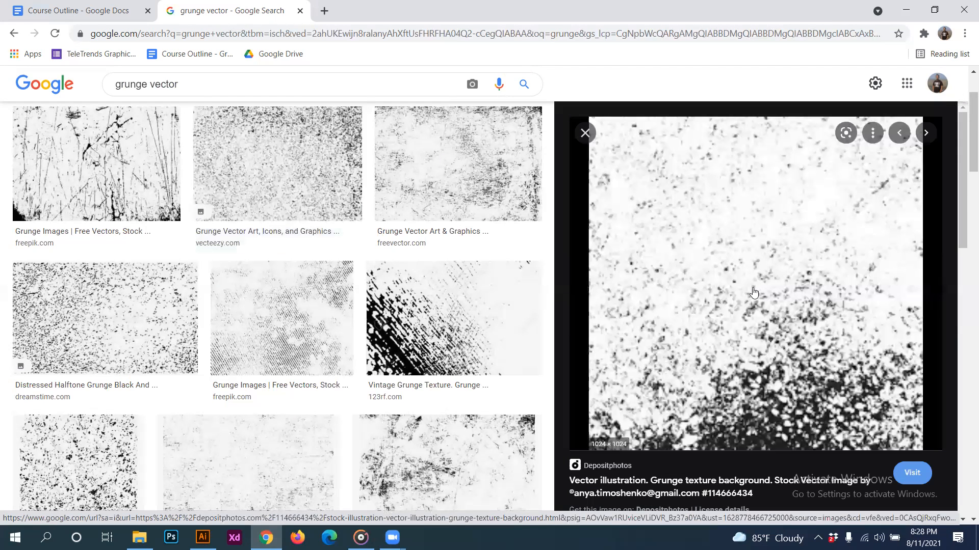
key(Right)
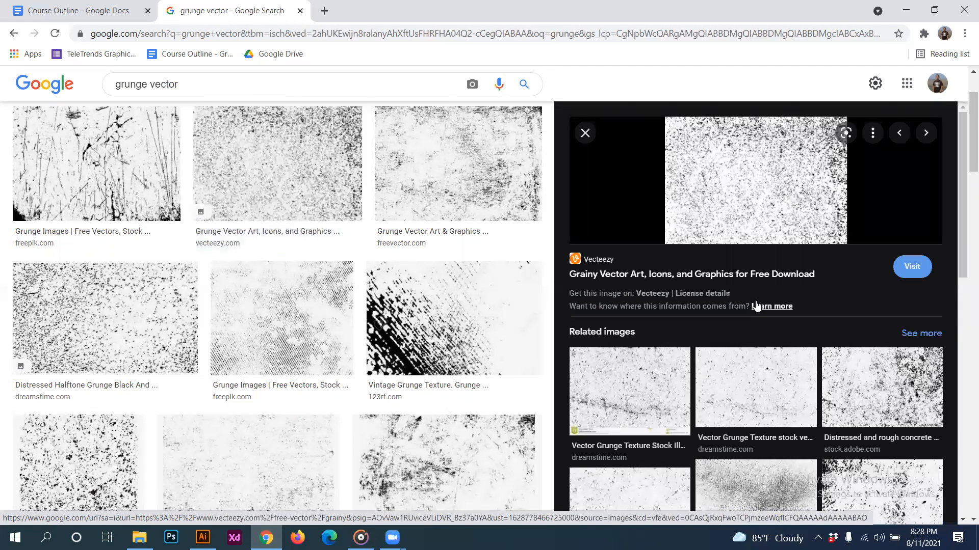
scroll(753, 303, down, 4)
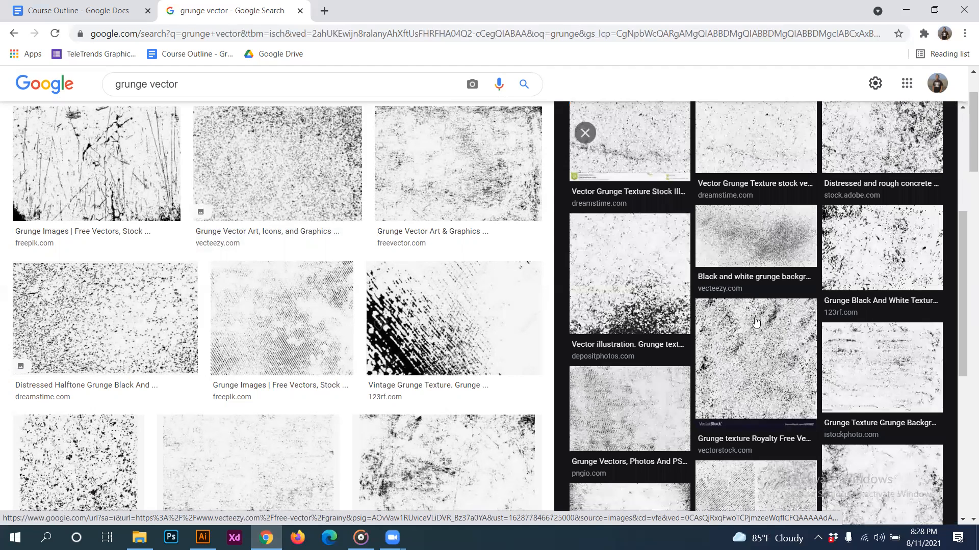
click(742, 338)
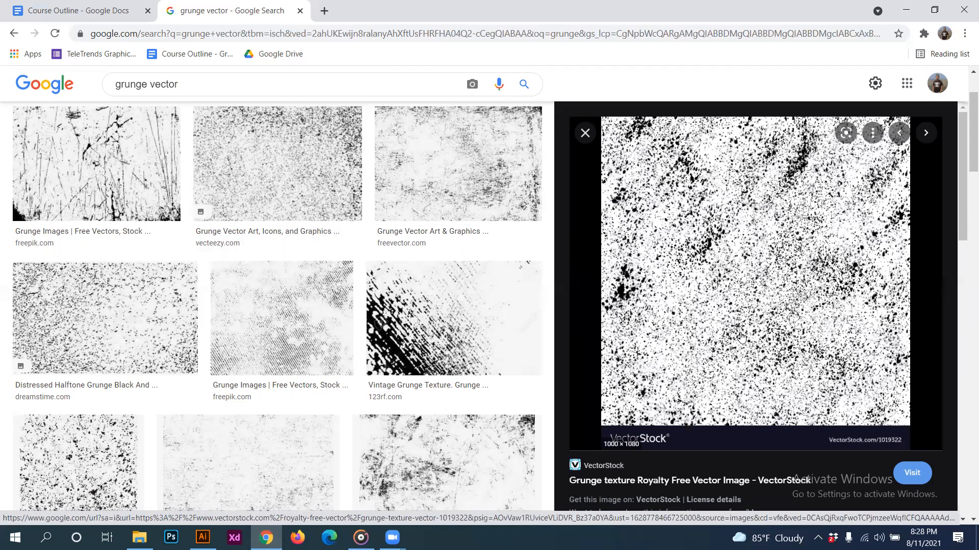
right_click(712, 236)
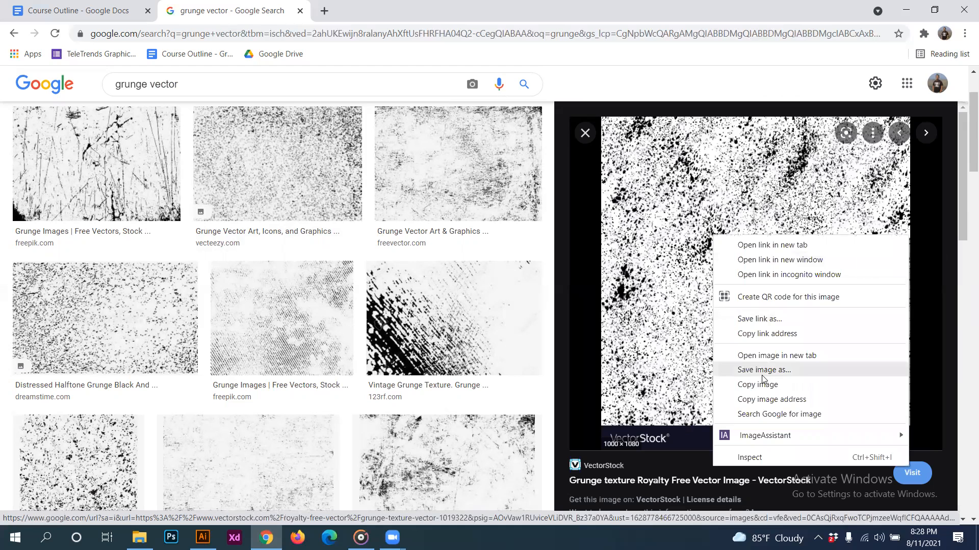
click(764, 386)
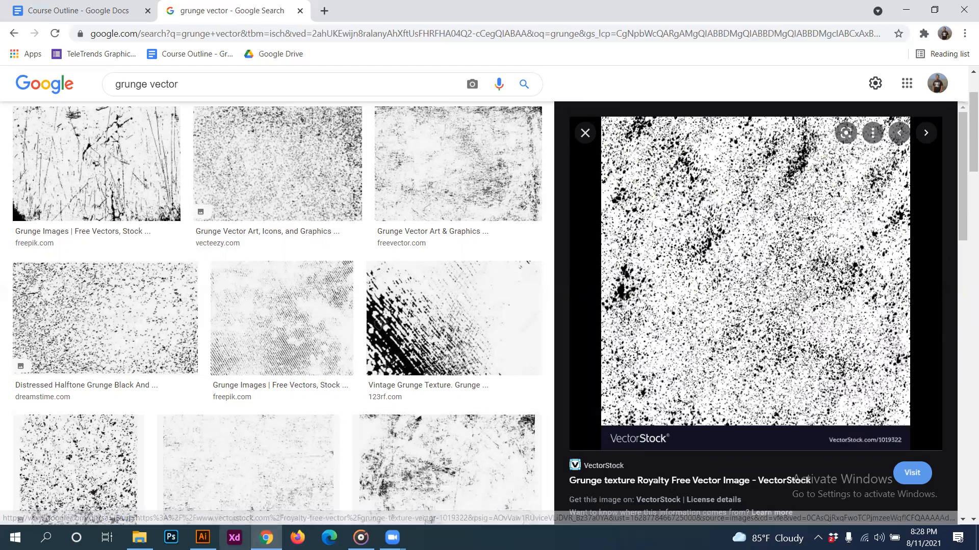
- Switch back to Illustrator and delete the whole blue Facebook logo
key(alt+Tab)
drag(480, 161, 635, 396)
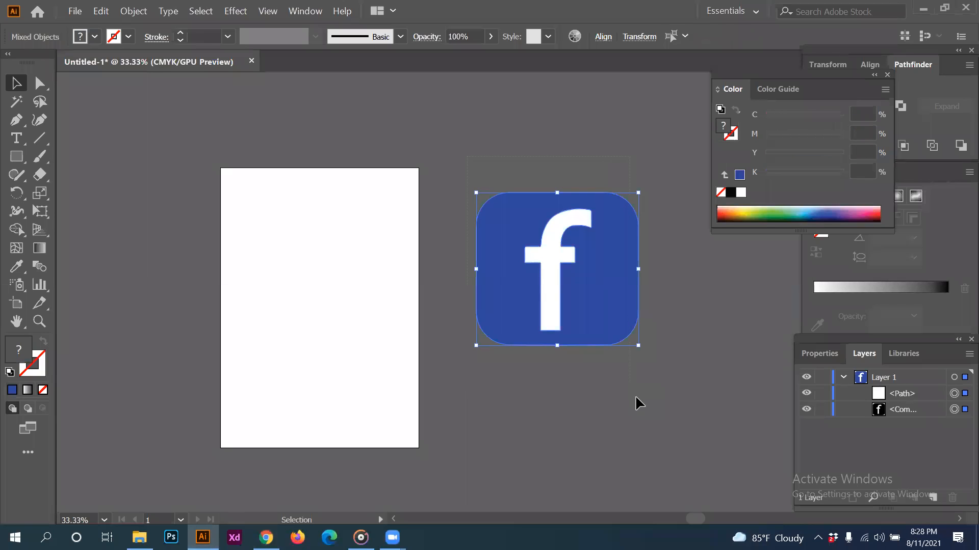
key(Delete)
- Paste the copied grunge texture and position it on the empty canvas away from the artboard
scroll(579, 325, down, 5)
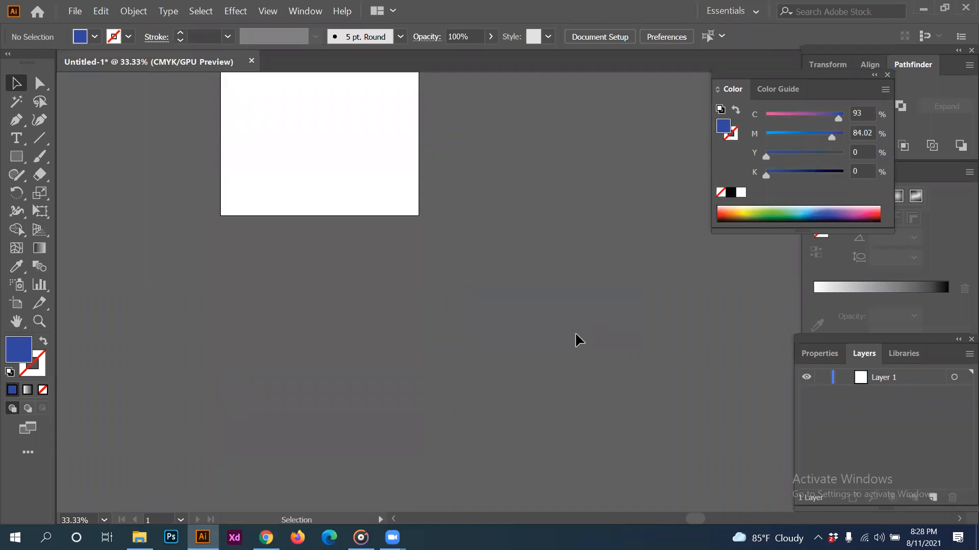
key(ctrl+v)
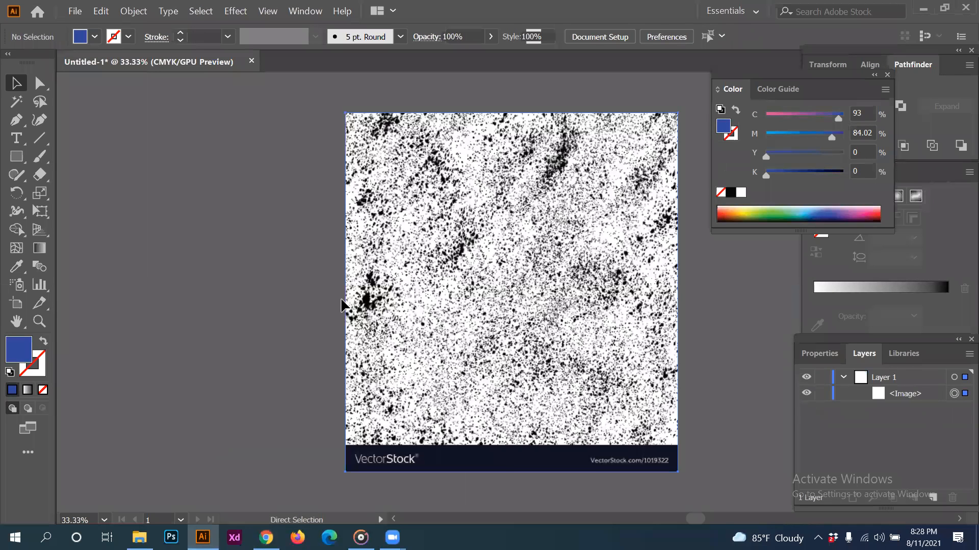
drag(342, 305, 595, 290)
drag(366, 310, 419, 299)
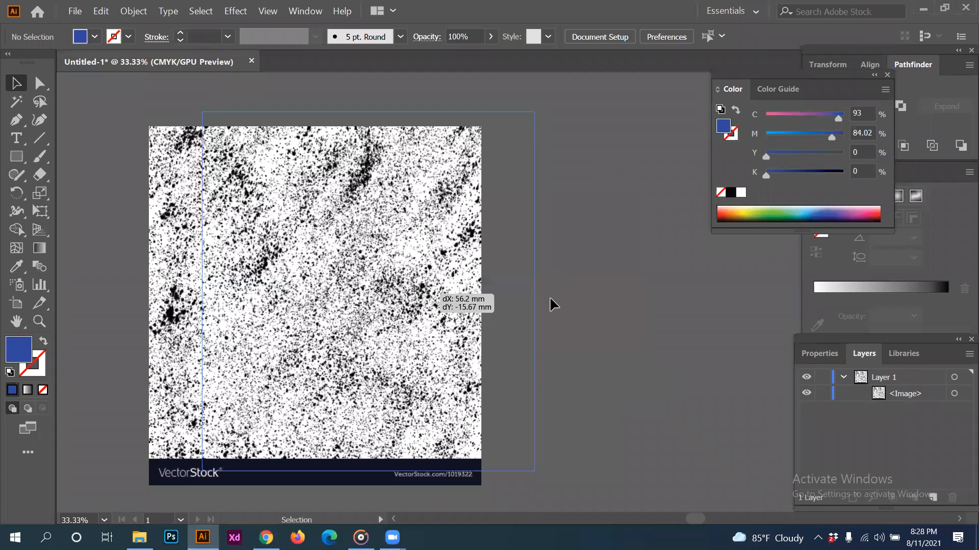
drag(311, 247, 312, 247)
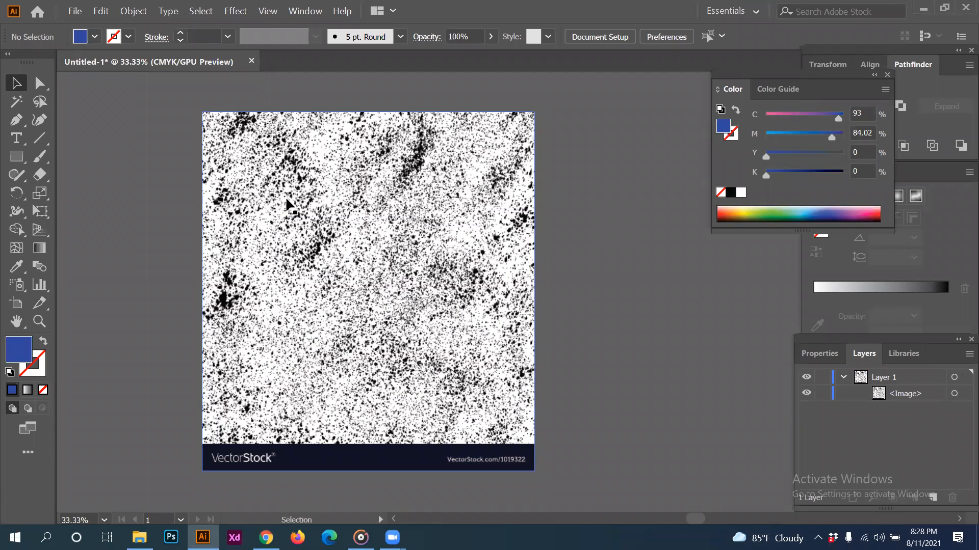
- Apply Image Trace with the default preset to the pasted grunge texture
click(367, 247)
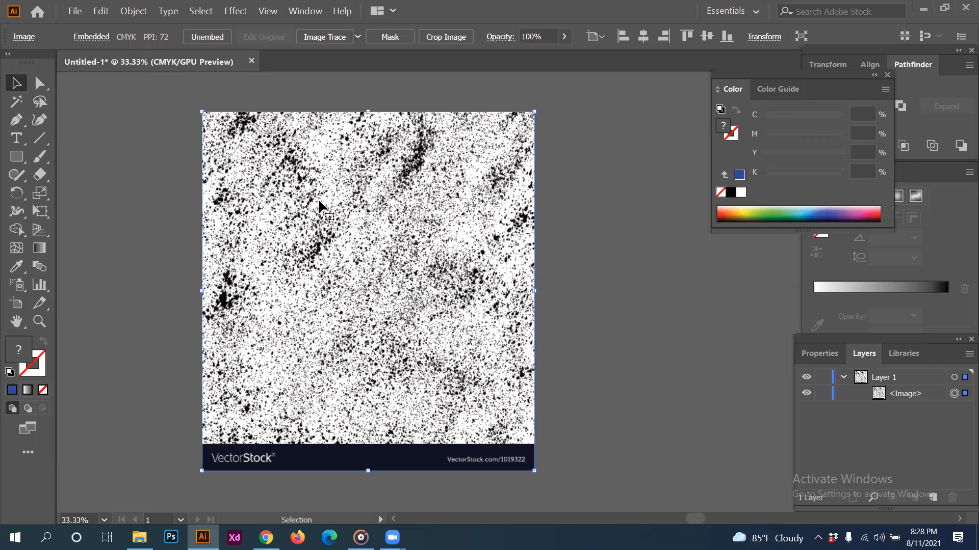
click(575, 285)
click(417, 281)
click(582, 249)
click(387, 279)
click(335, 38)
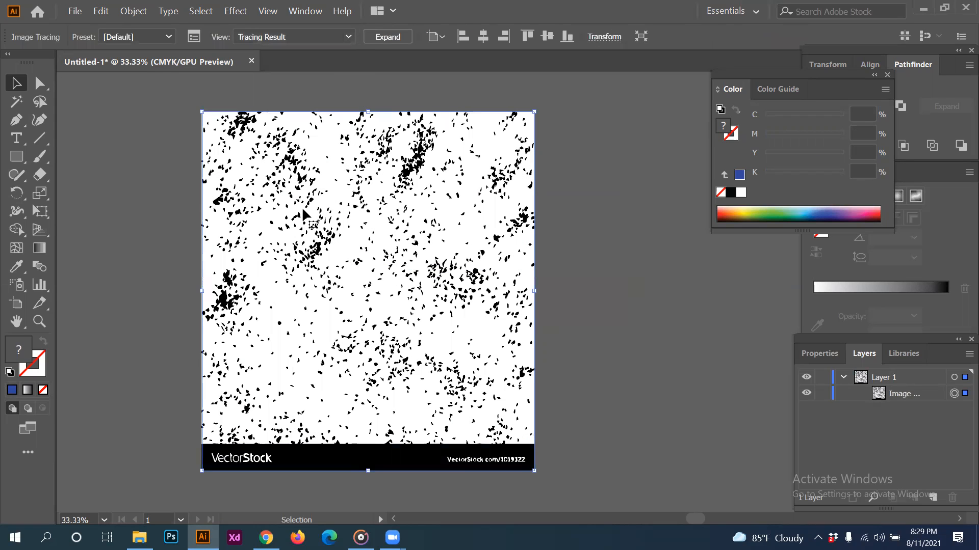
- Refine the grunge trace with Noise at 5 px, Corners at 70% and Ignore White enabled
click(193, 36)
mouse_move(340, 75)
mouse_down()
mouse_move(634, 103)
mouse_move(645, 88)
mouse_up()
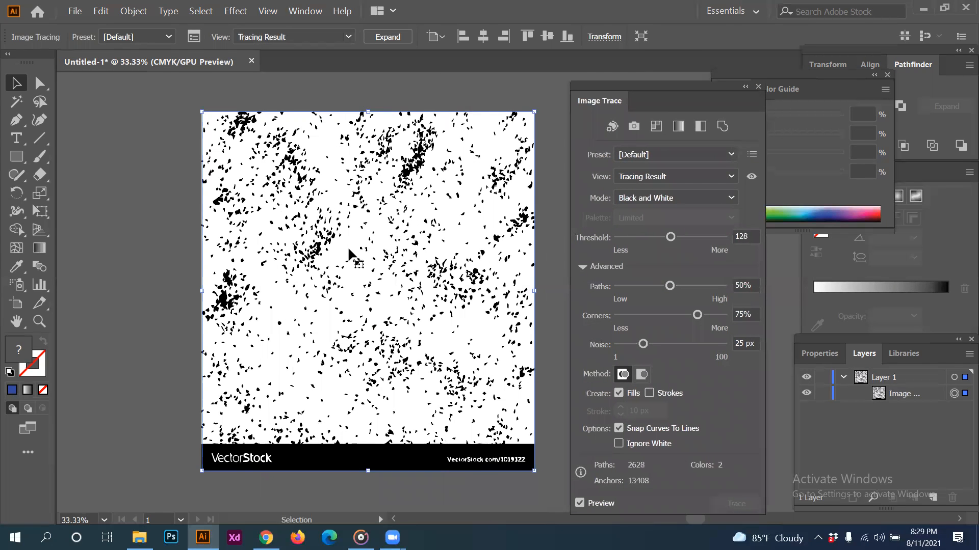
drag(642, 345, 623, 351)
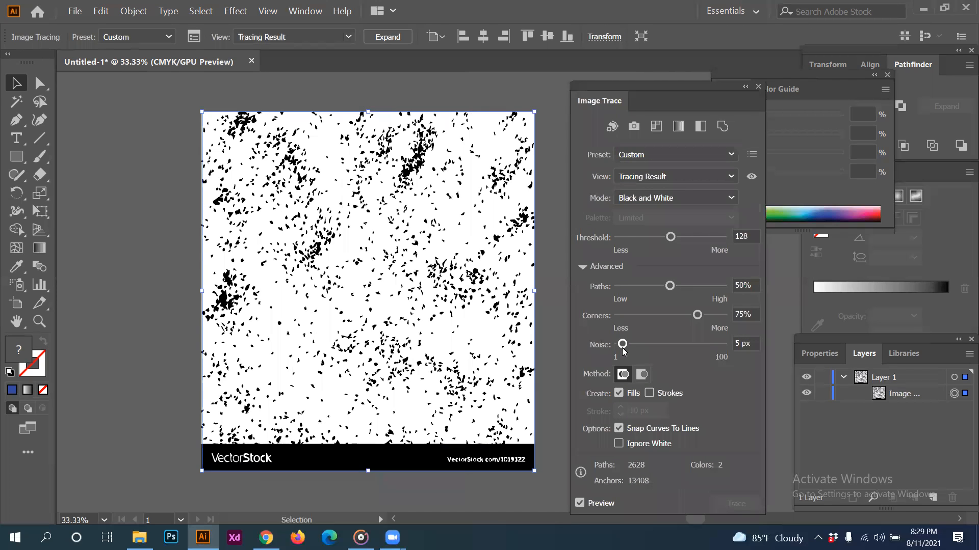
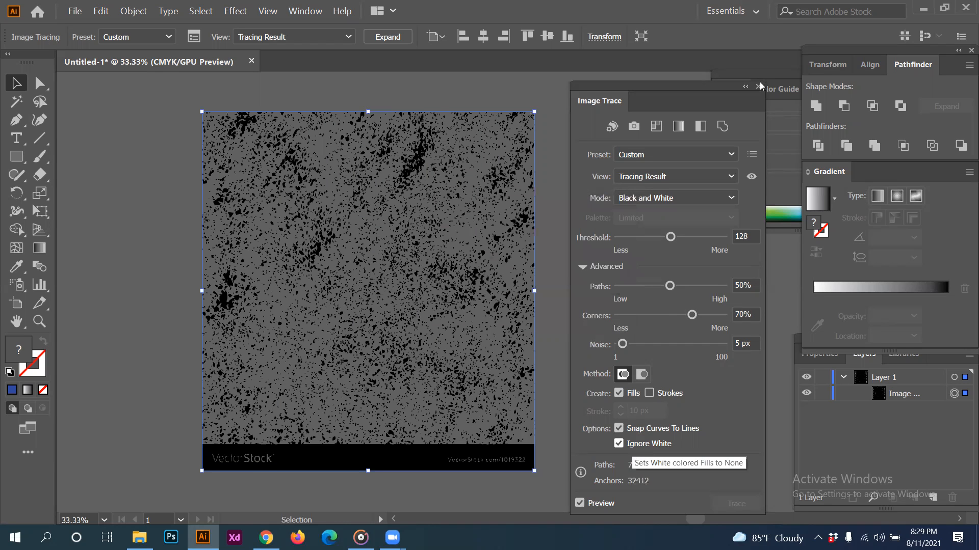
click(756, 86)
- Expand the traced grunge texture into vector paths and ungroup them
scroll(459, 270, down, 2)
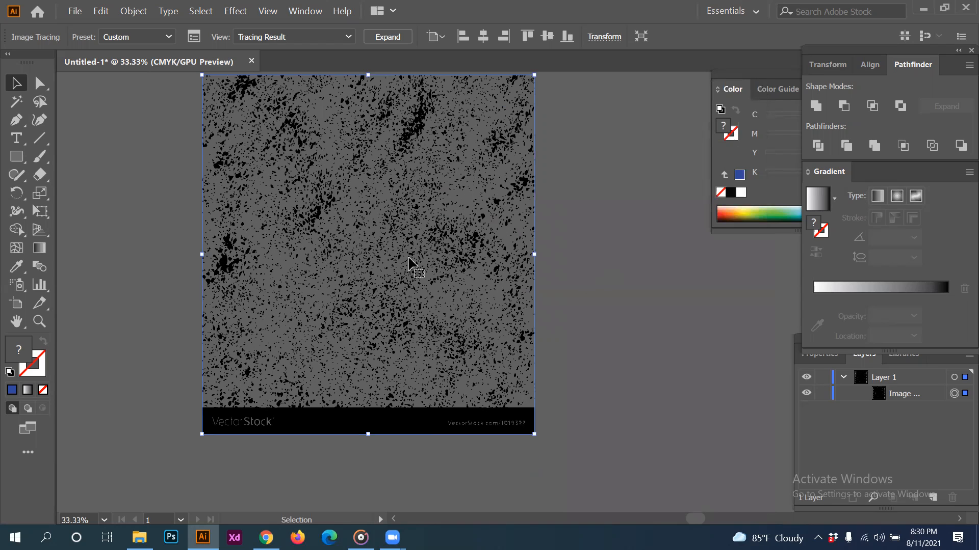
click(387, 38)
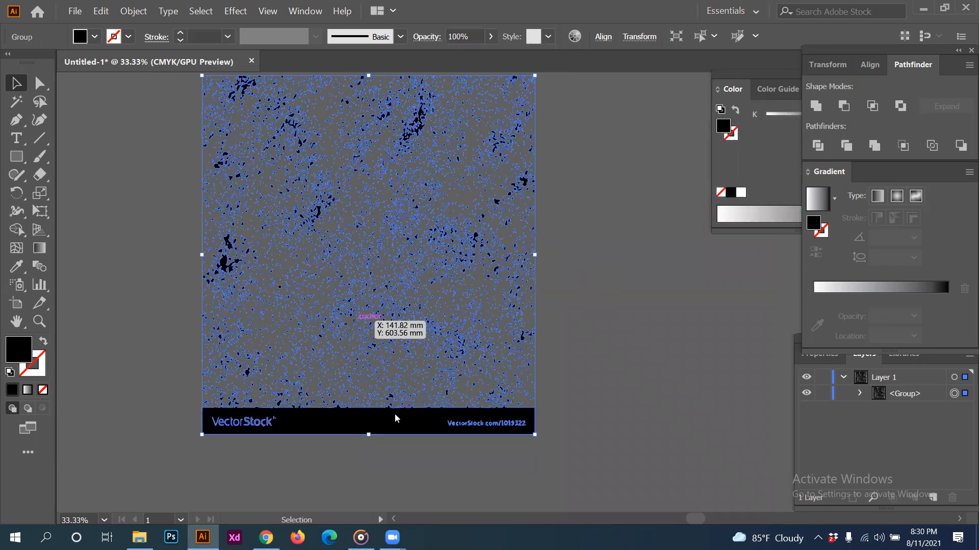
key(ctrl+shift+g)
click(627, 359)
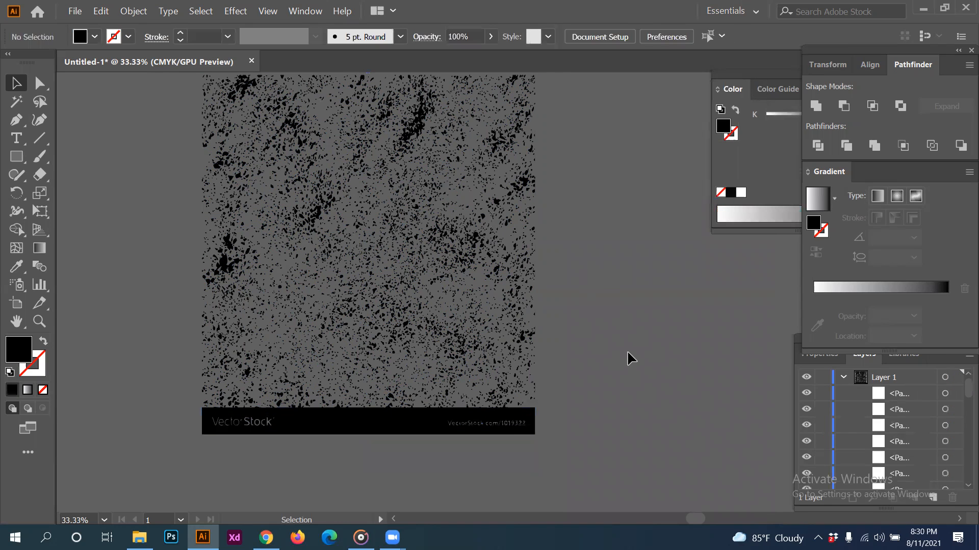
- Delete the black VectorStock watermark strip along the lower edge of the texture
drag(176, 406, 578, 448)
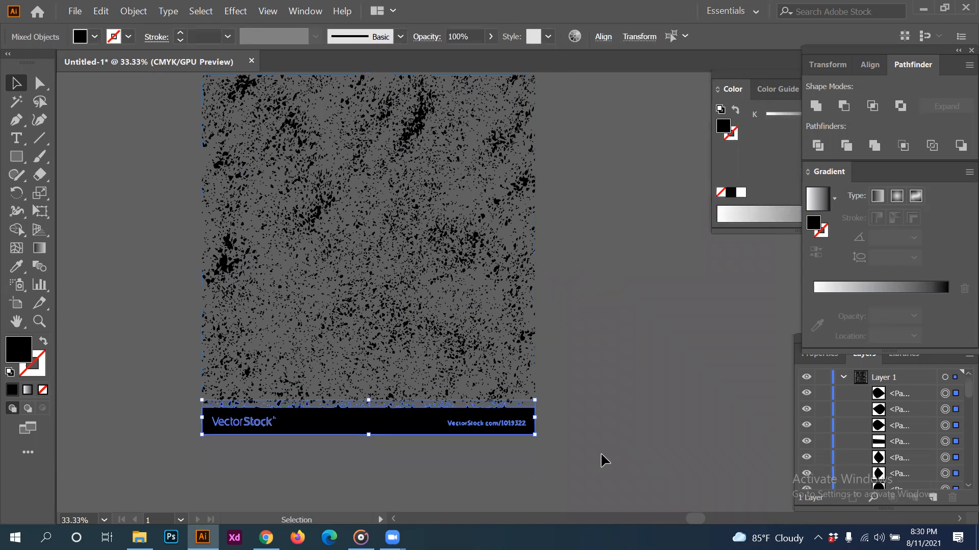
key(Delete)
scroll(623, 426, up, 2)
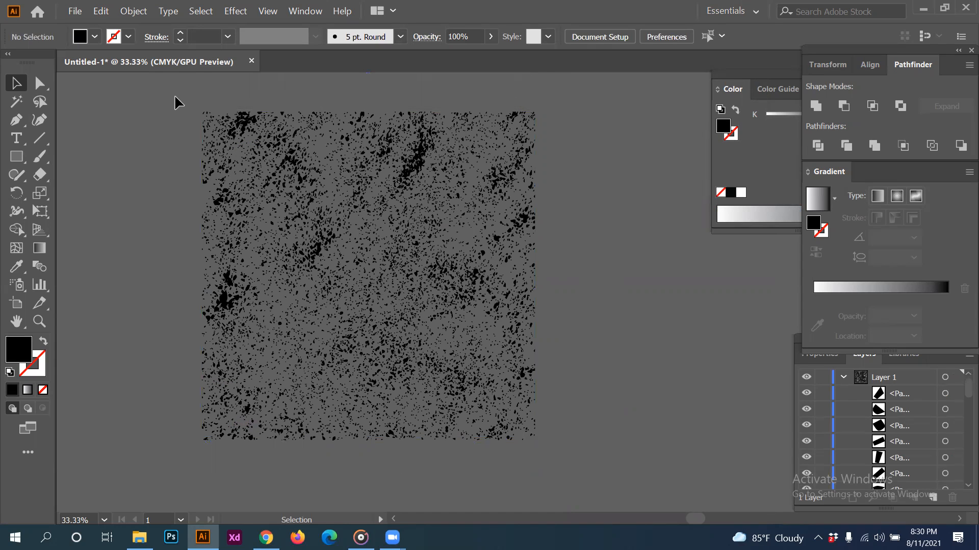
- Group all the remaining grunge specks into one object and deselect it
key(ctrl+a)
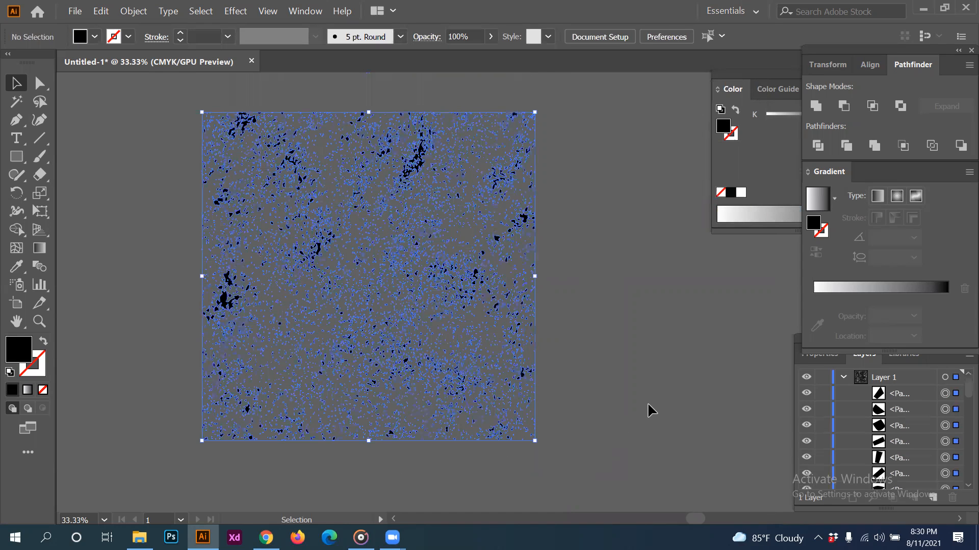
key(ctrl+g)
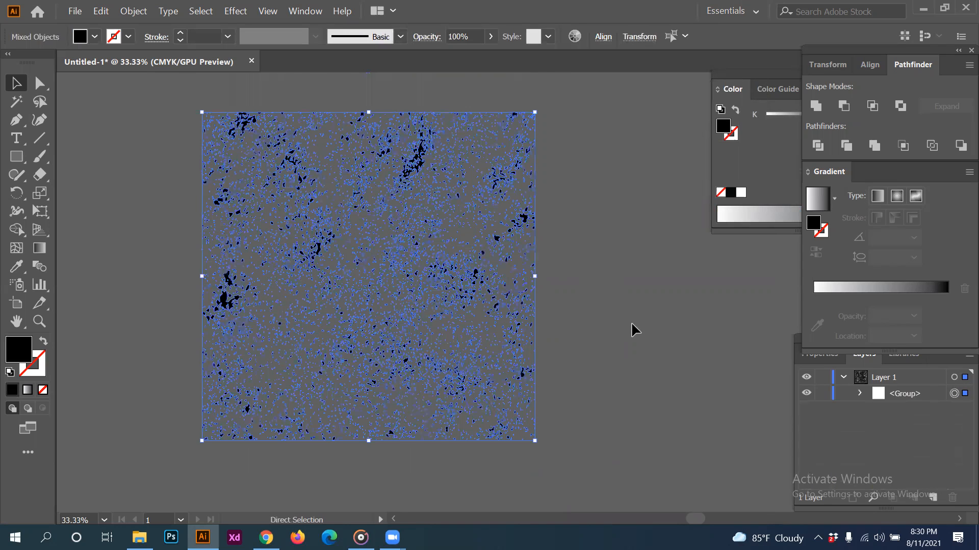
click(632, 326)
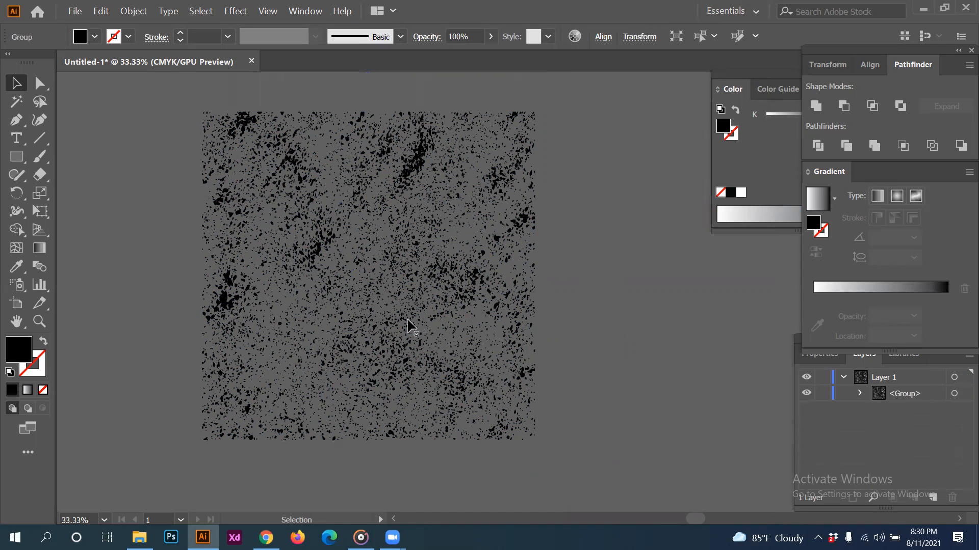
- Delete the grouped grunge texture so the artboard is clear
click(427, 287)
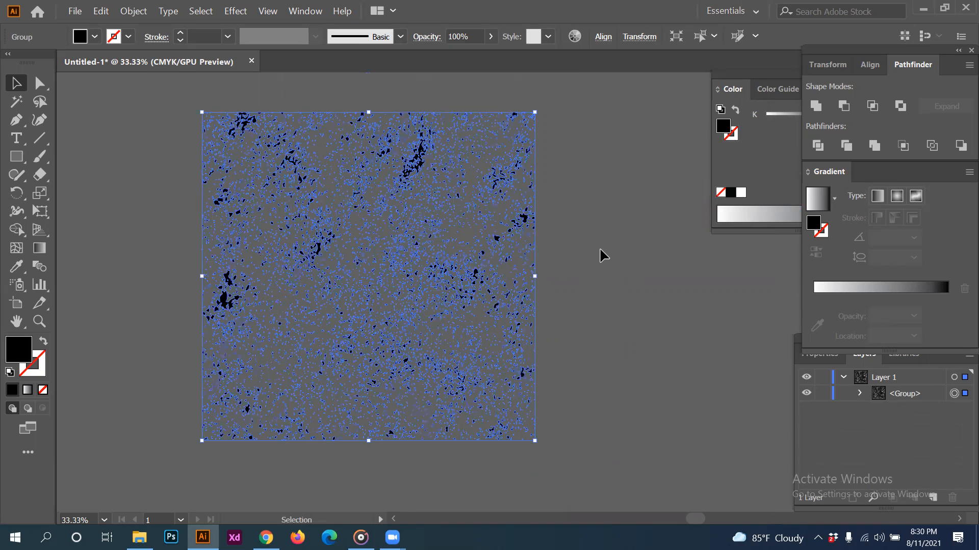
key(Delete)
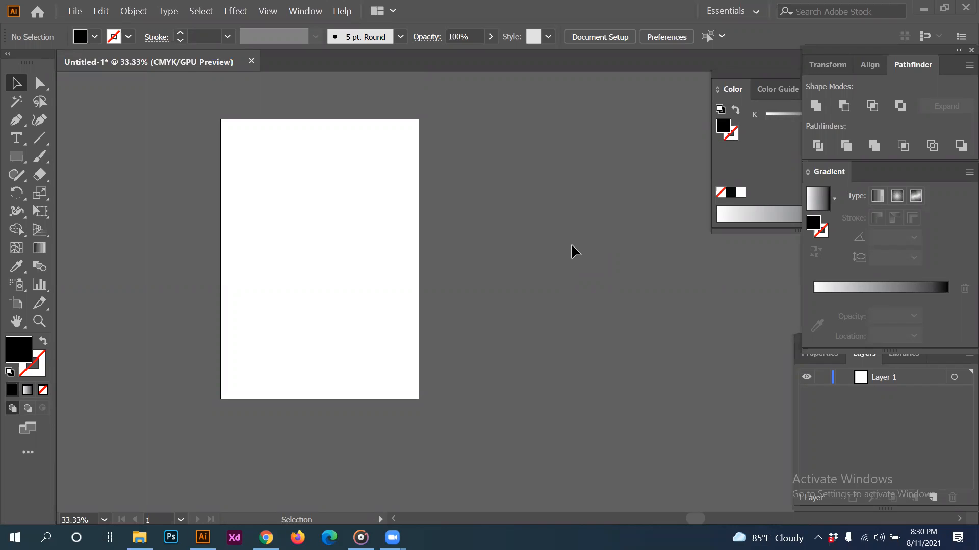
- Display the document's symbol collection, move it clear of the colour controls and make it taller
click(304, 11)
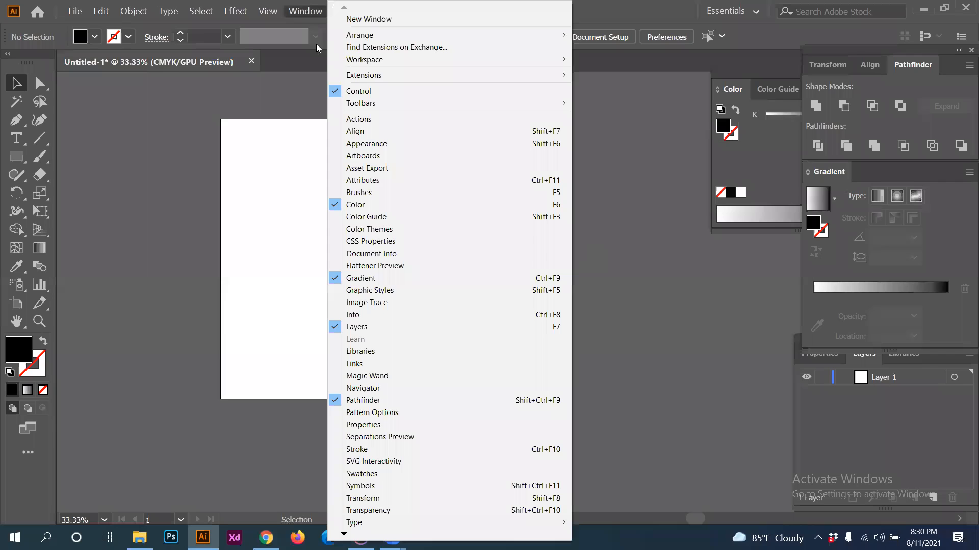
click(381, 485)
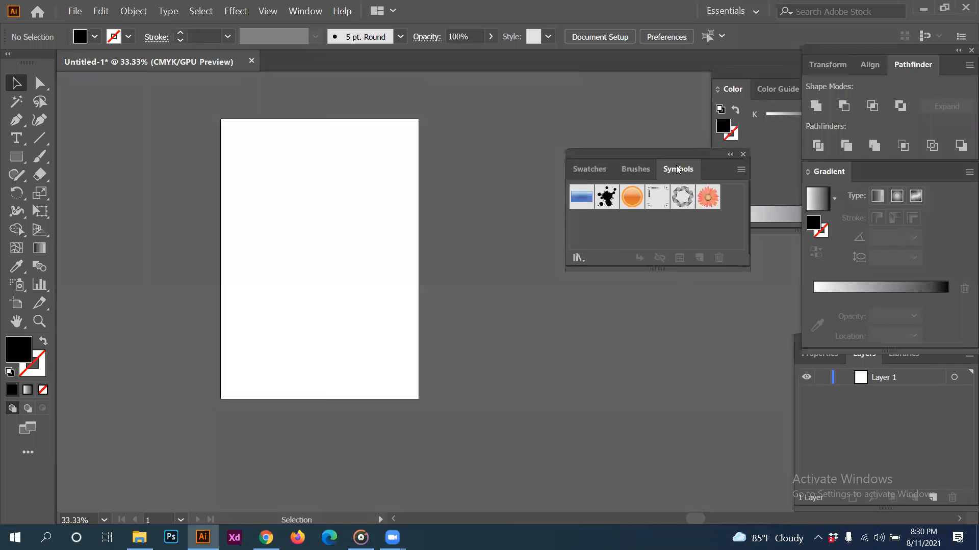
drag(673, 153, 703, 247)
click(621, 262)
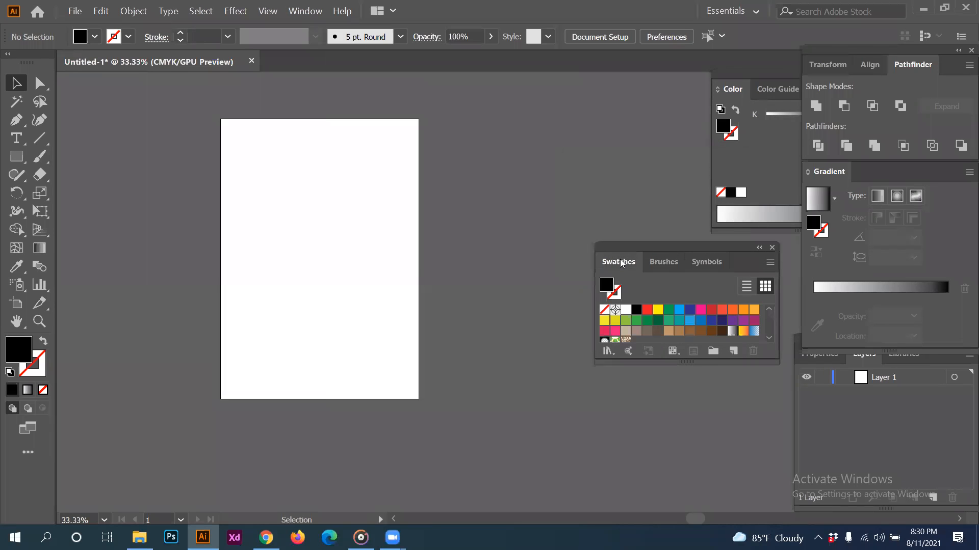
click(660, 263)
drag(681, 362, 689, 466)
click(712, 263)
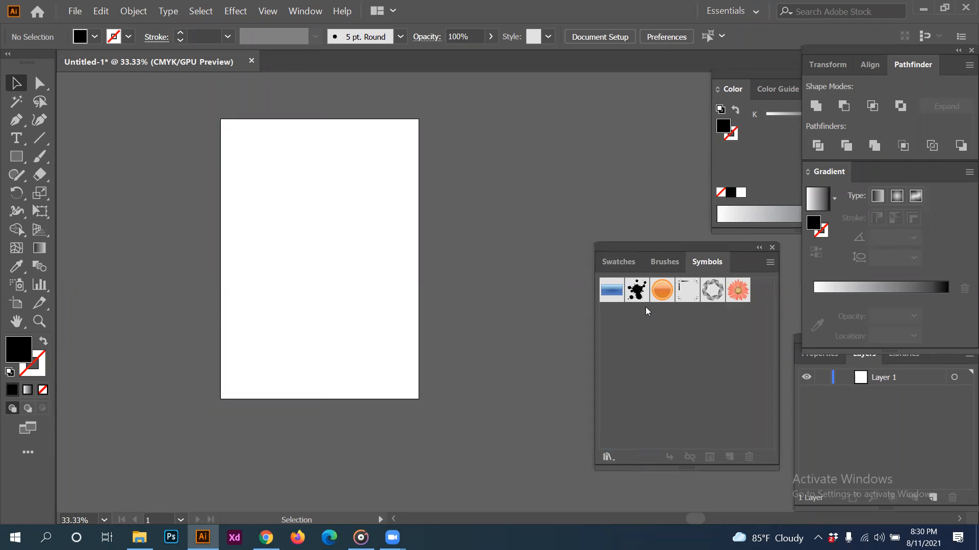
click(296, 11)
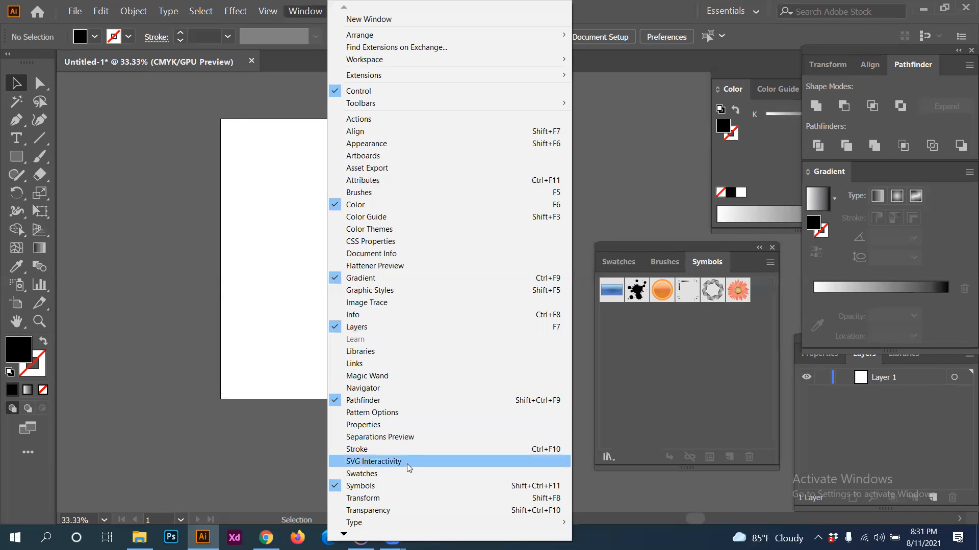
mouse_move(356, 534)
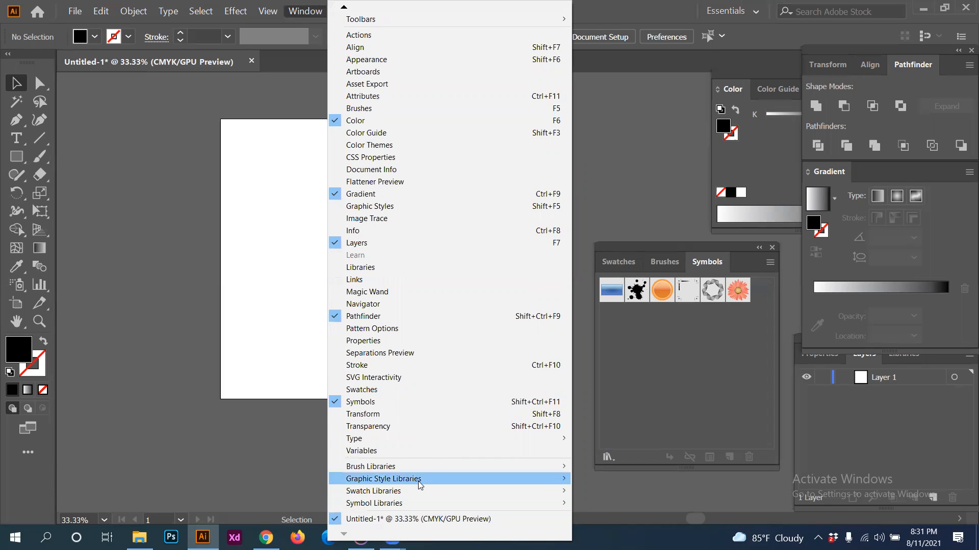
mouse_move(421, 483)
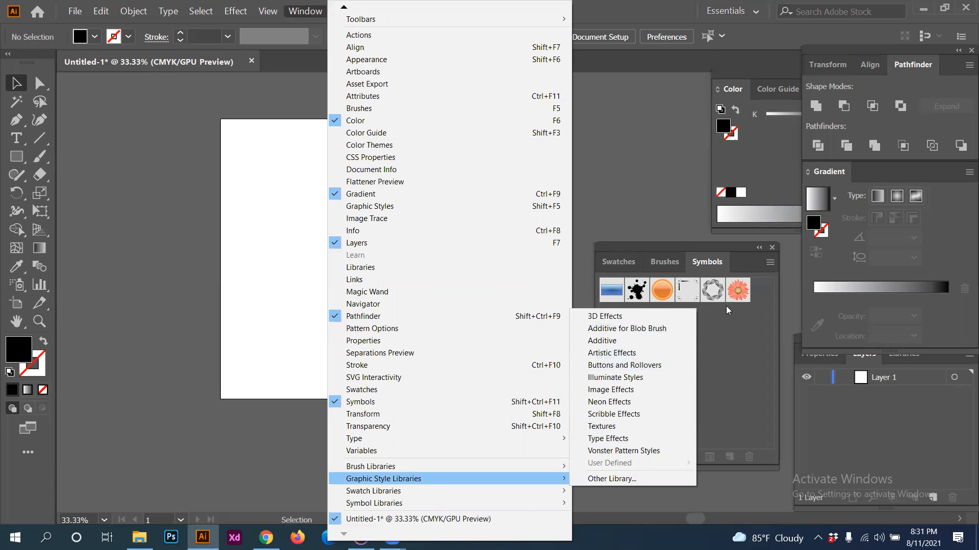
key(Escape)
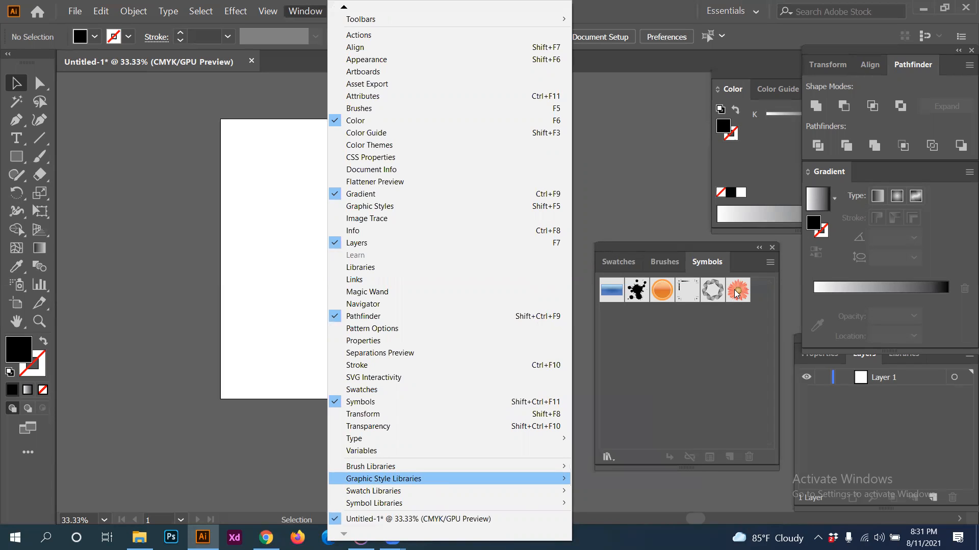
key(Escape)
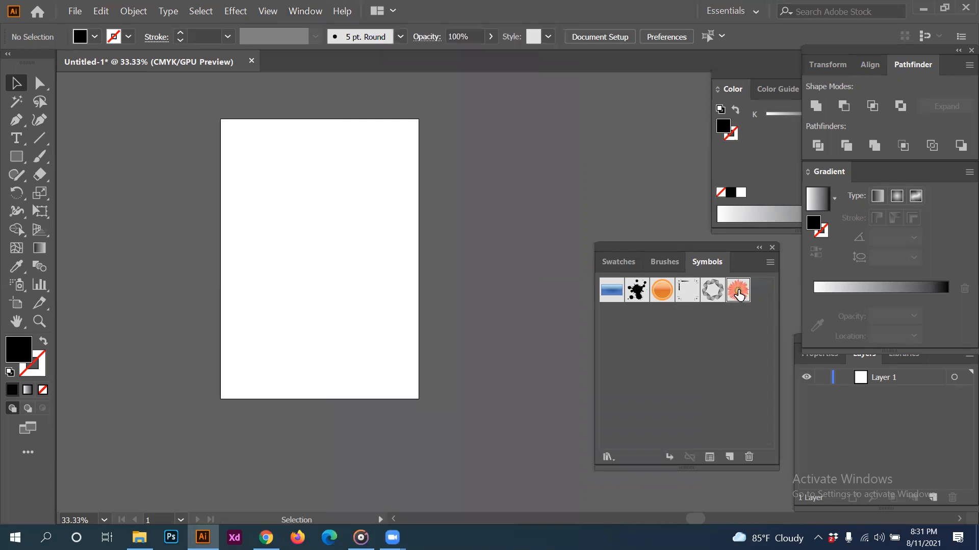
- Place an instance of the Gerbera flower symbol in the upper half of the artboard
drag(740, 294, 442, 413)
drag(373, 324, 312, 227)
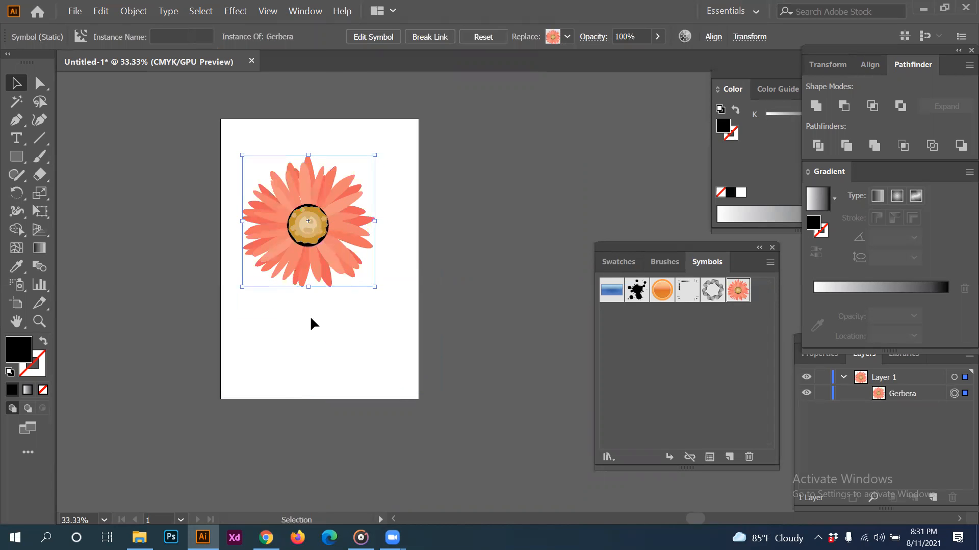
click(309, 323)
click(329, 257)
click(335, 335)
click(325, 250)
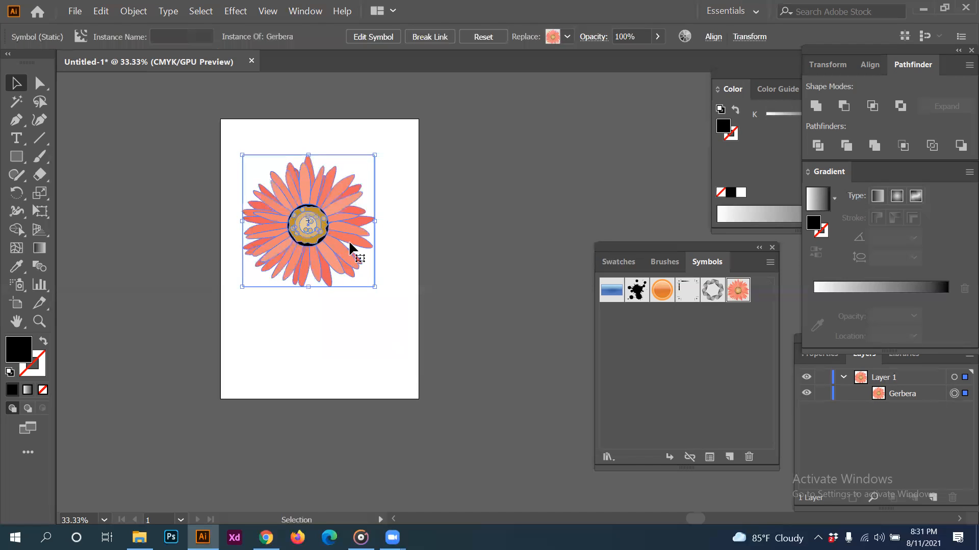
click(331, 311)
click(319, 274)
click(314, 326)
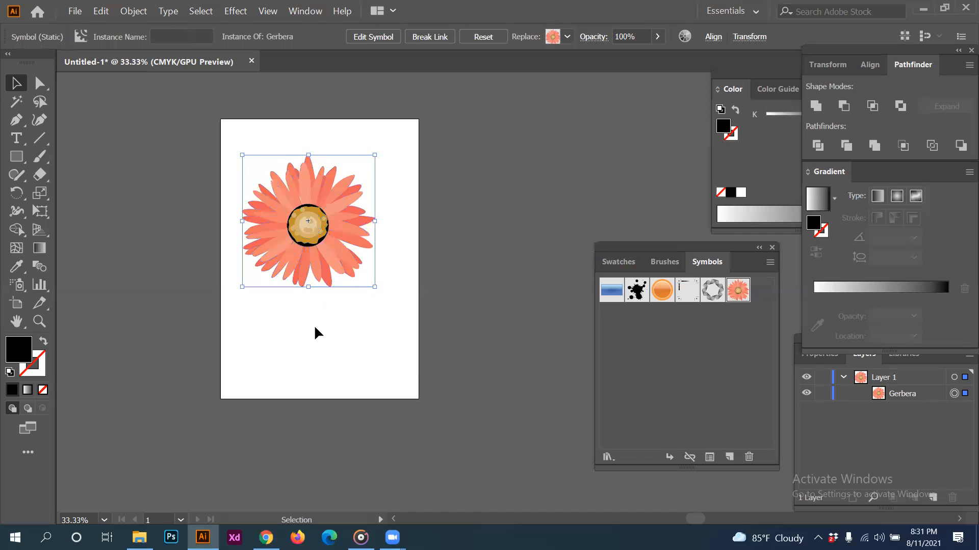
- Expand the Gerbera symbol with Object and Fill enabled, and ungroup it into separate petal paths
click(313, 247)
click(133, 11)
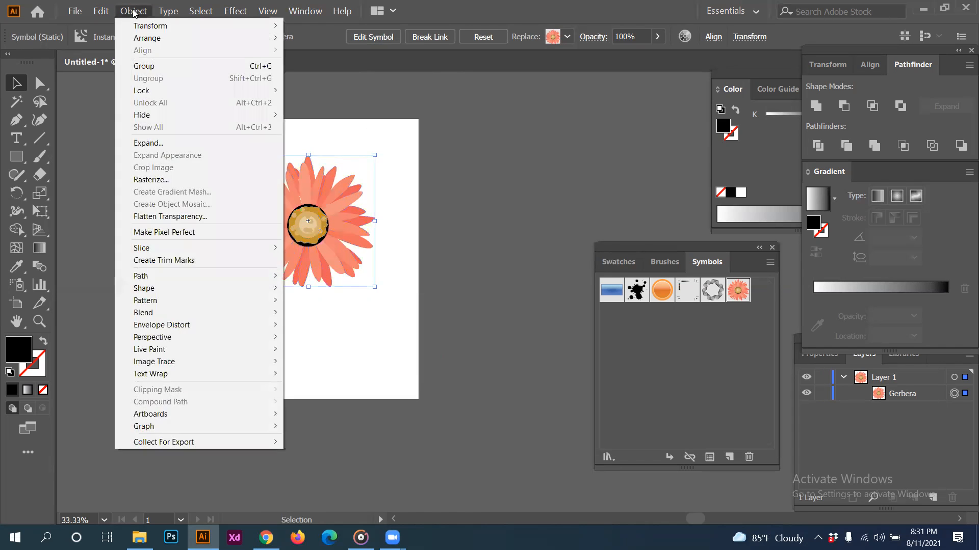
click(143, 144)
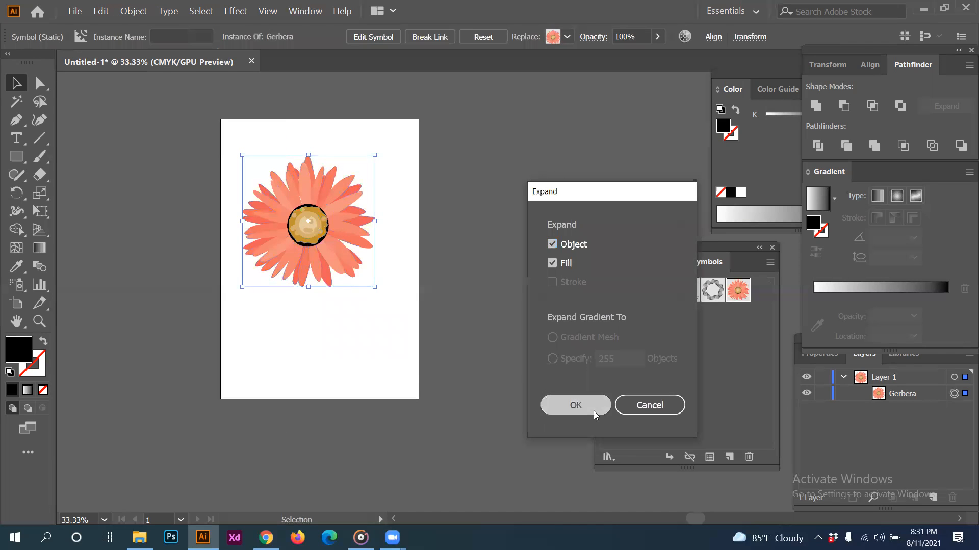
click(592, 406)
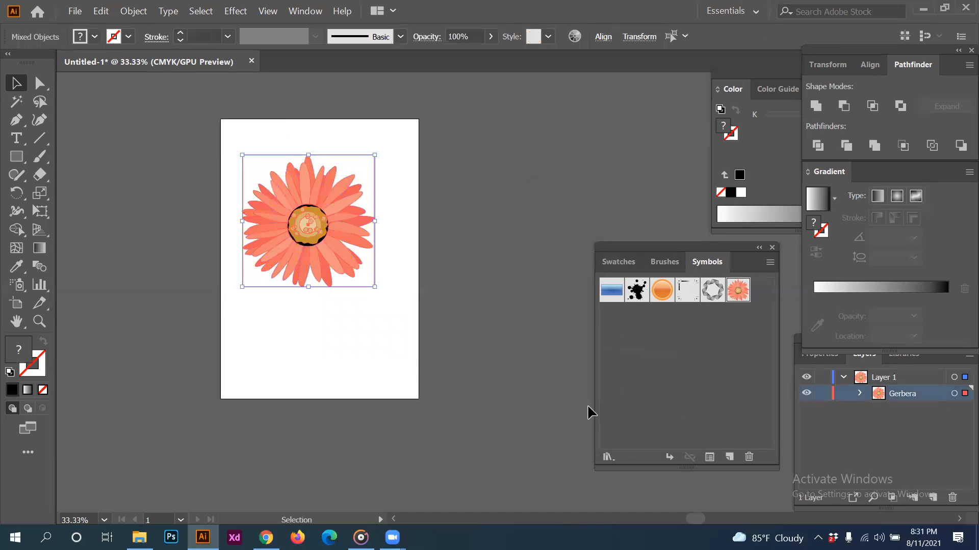
click(360, 296)
click(331, 243)
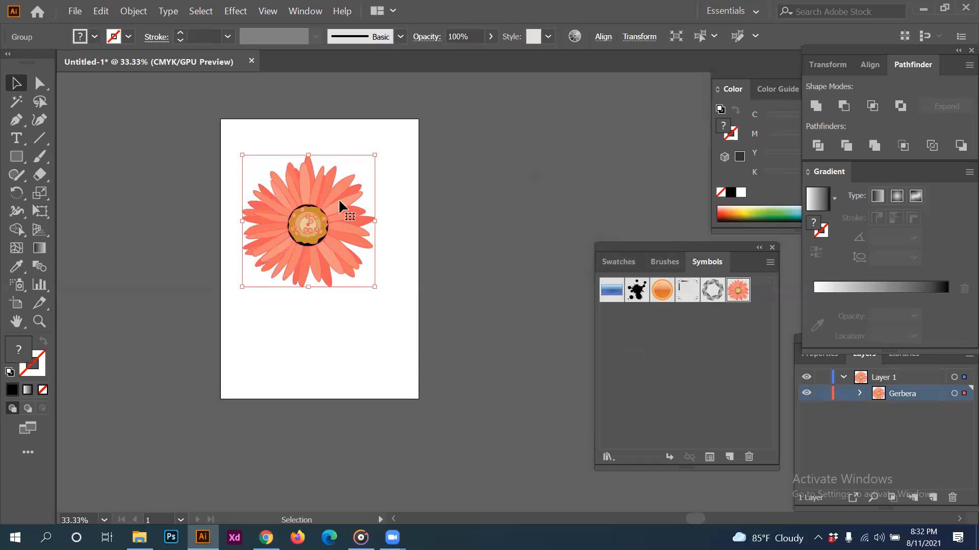
right_click(337, 202)
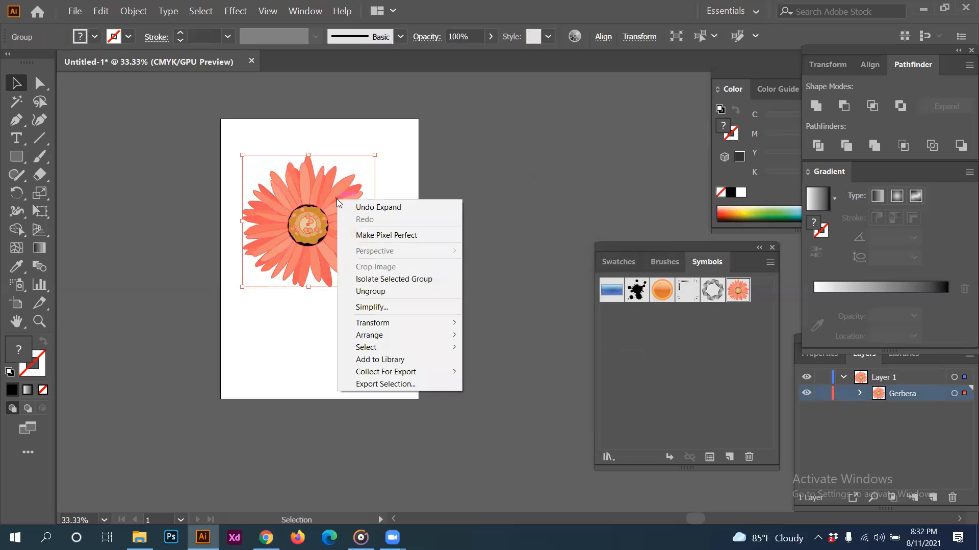
click(383, 291)
- Recolour two lower-right petals individually, setting cyan to 18% on one and magenta to 40% on the other, and deselect
click(338, 268)
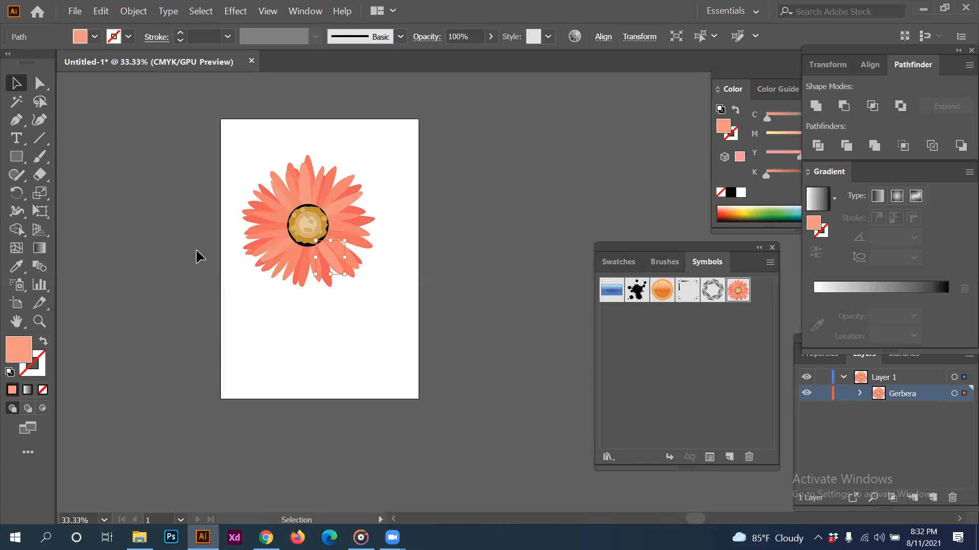
drag(766, 117, 779, 118)
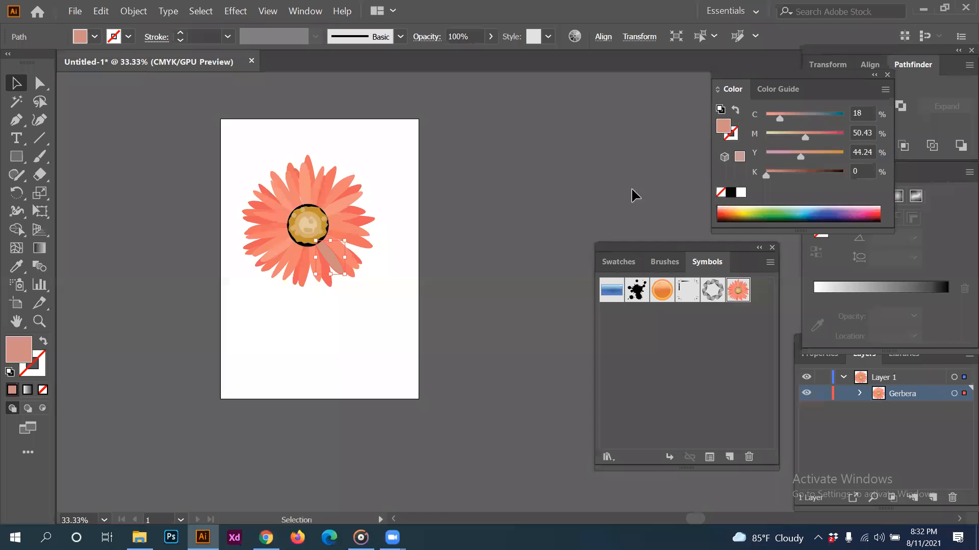
click(365, 241)
drag(819, 142, 797, 142)
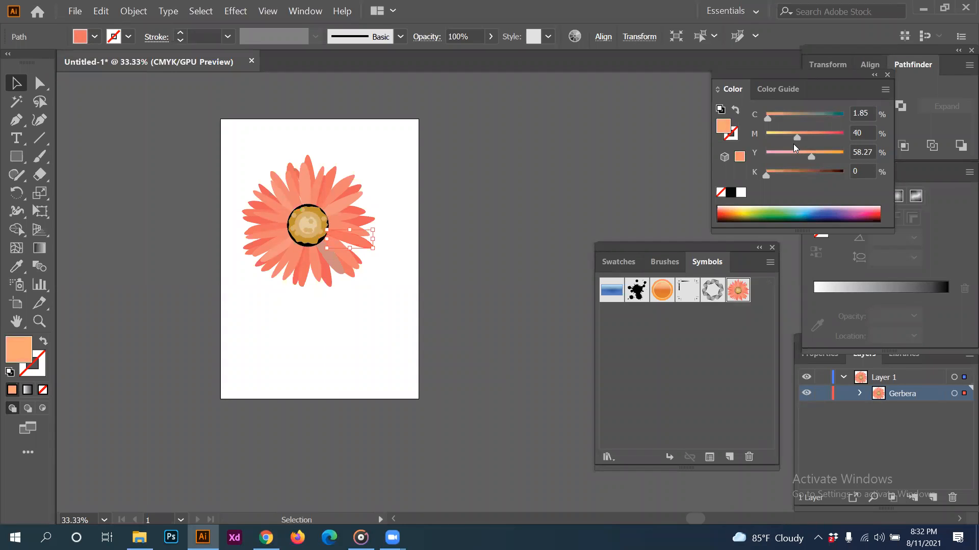
click(457, 189)
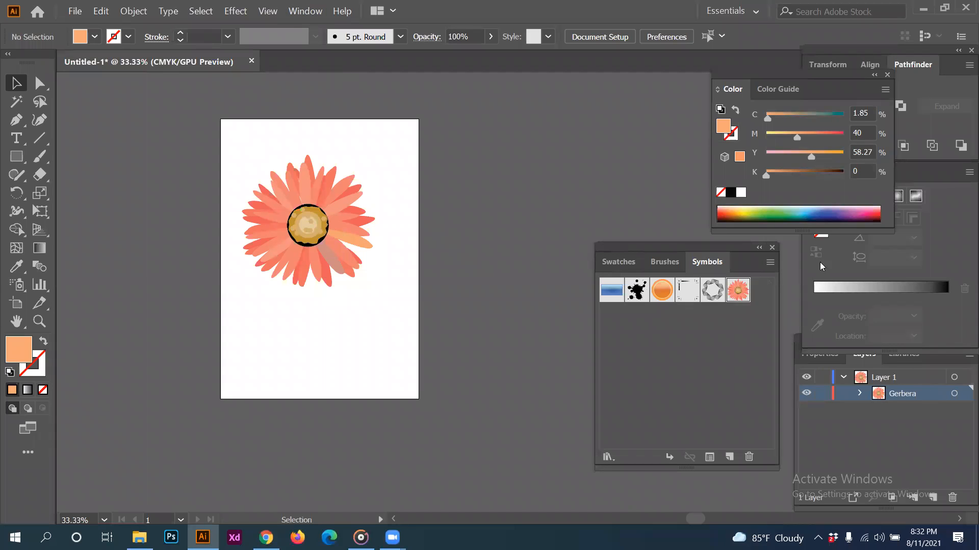
- Close the symbol collection and delete the whole expanded flower from the artboard
click(772, 248)
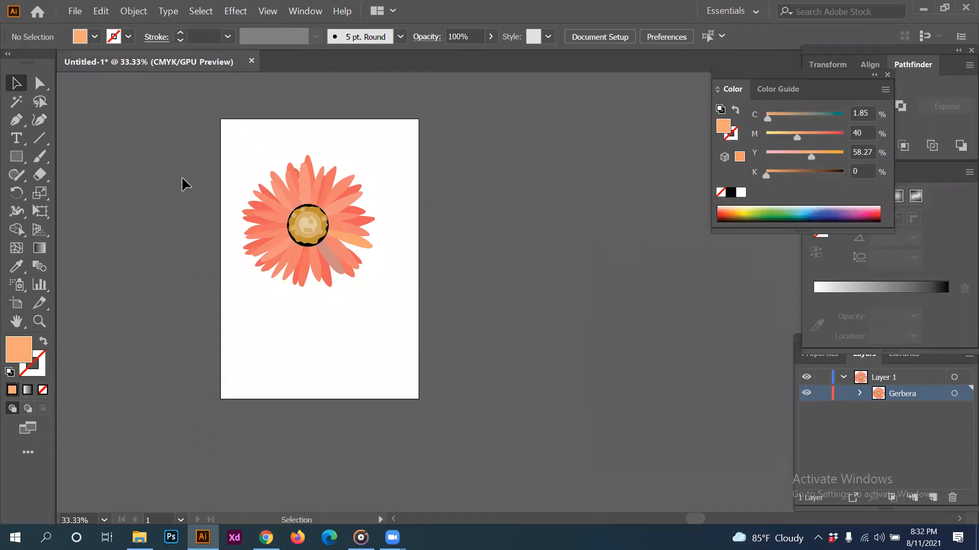
drag(232, 145, 402, 332)
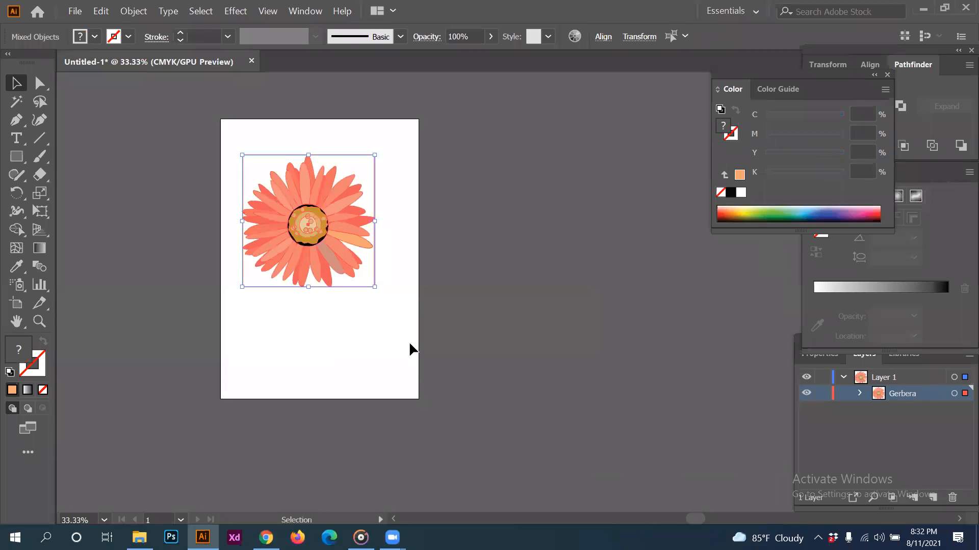
key(Delete)
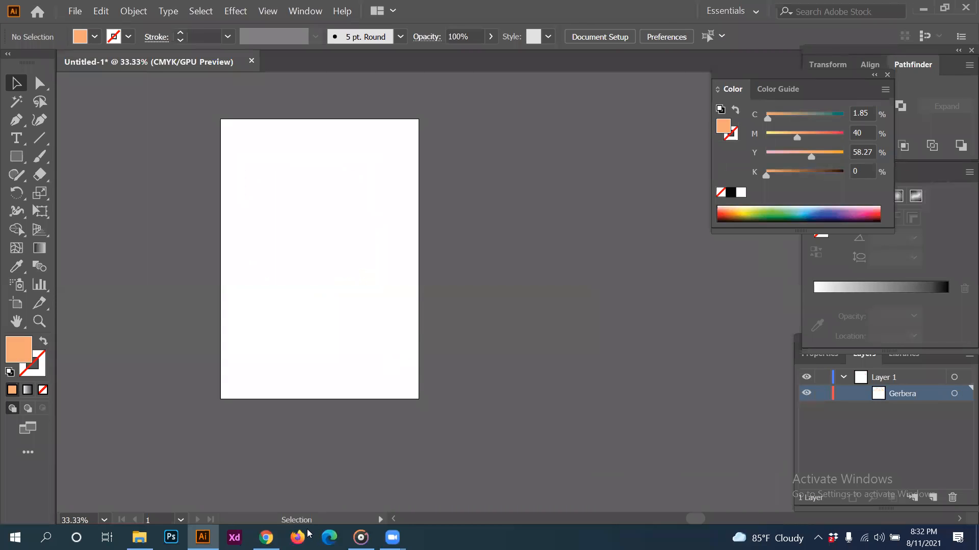
- Switch to Chrome and load the google.com home page in place of the grunge vector results
click(267, 538)
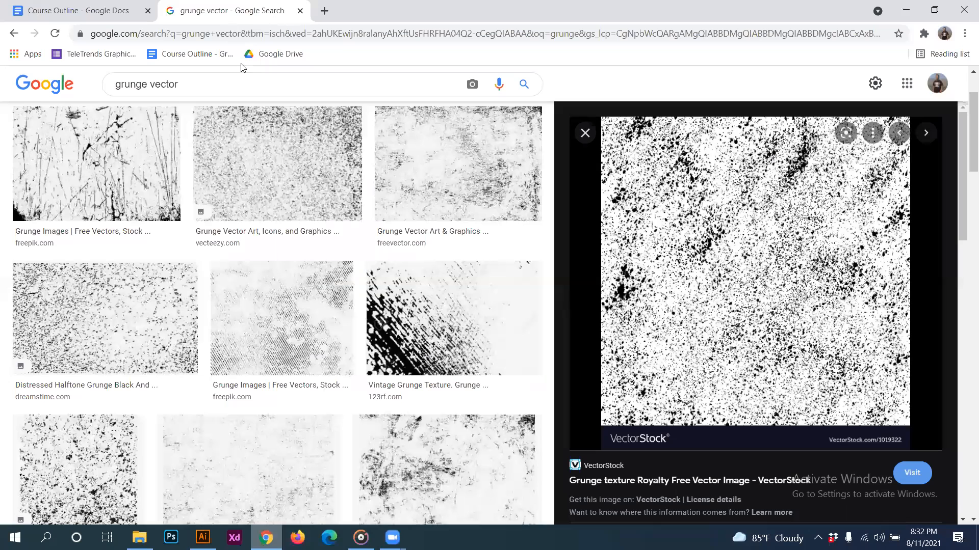
click(303, 34)
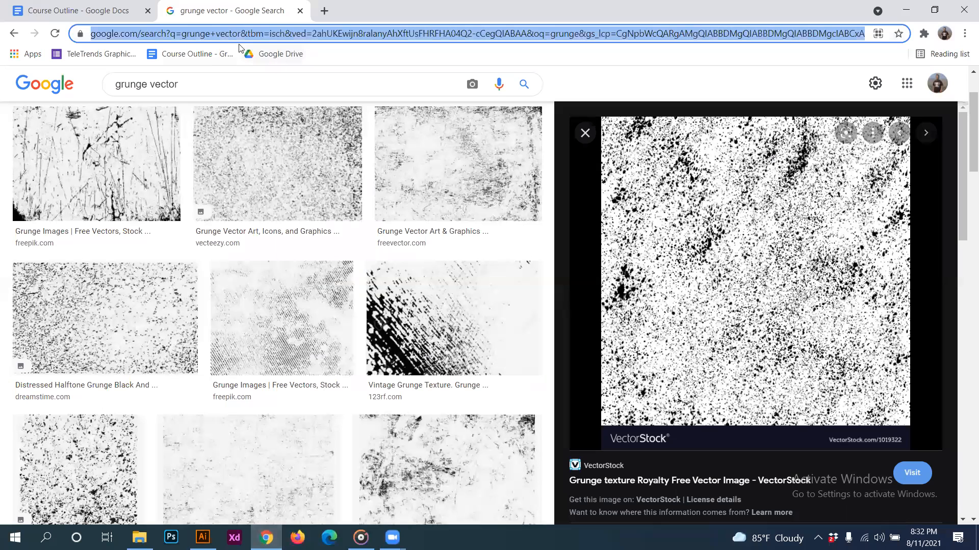
text(goo)
key(Return)
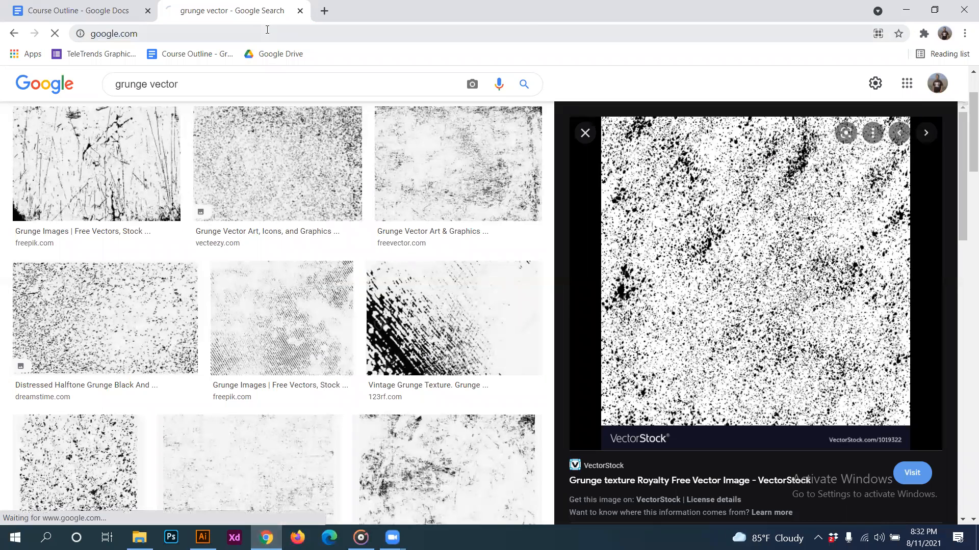
- Search Google for adobe illustrator symbols download
click(350, 237)
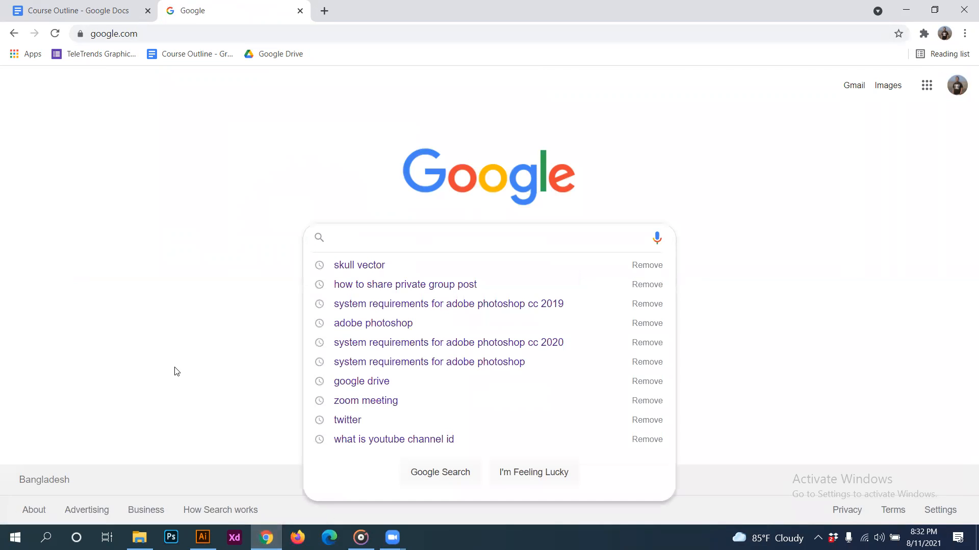
text(ado)
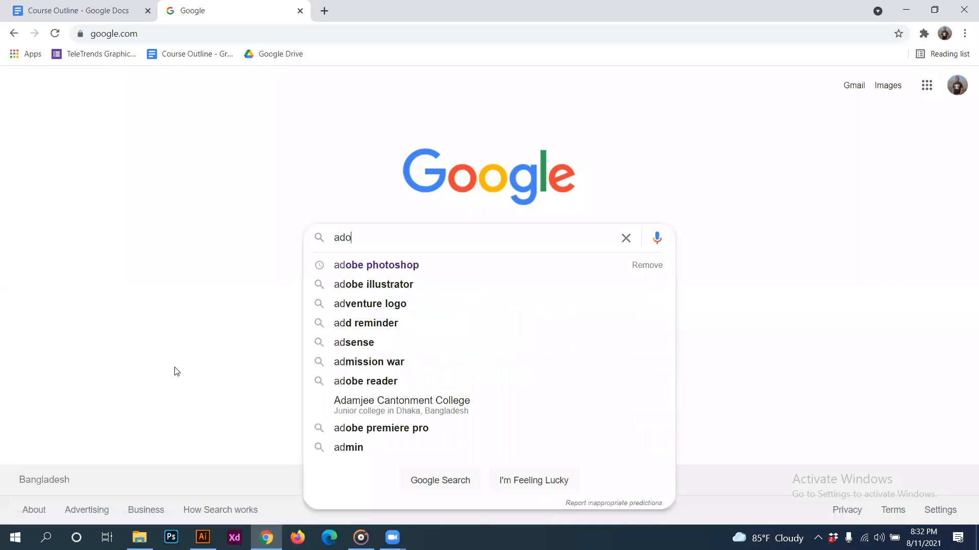
text(be illust)
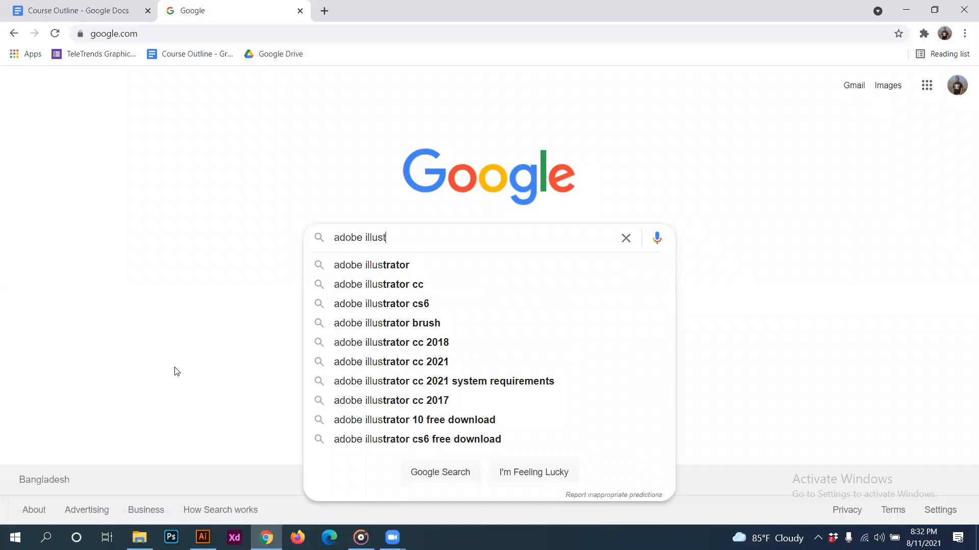
text(rator: )
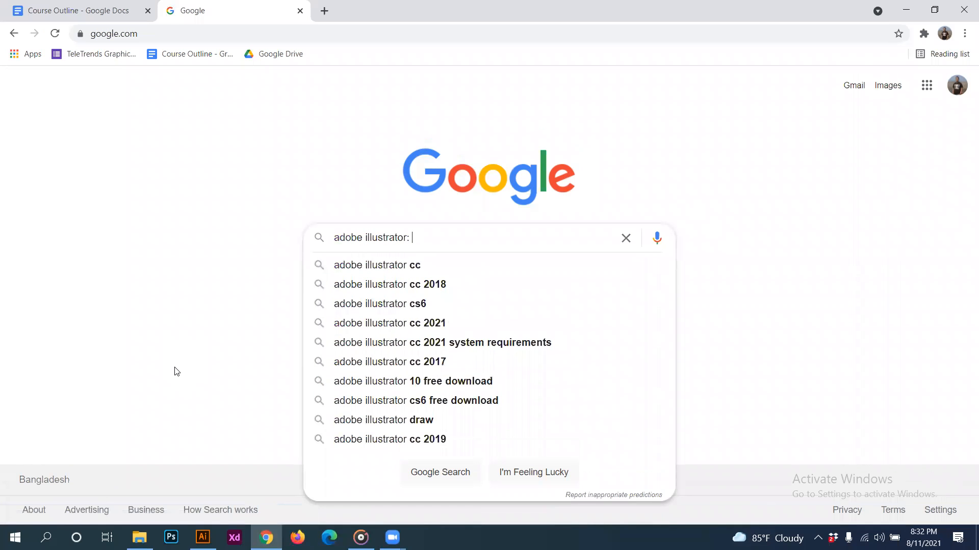
text(simbo)
key(BackSpace)
key(BackSpace)
key(BackSpace)
key(BackSpace)
text(y)
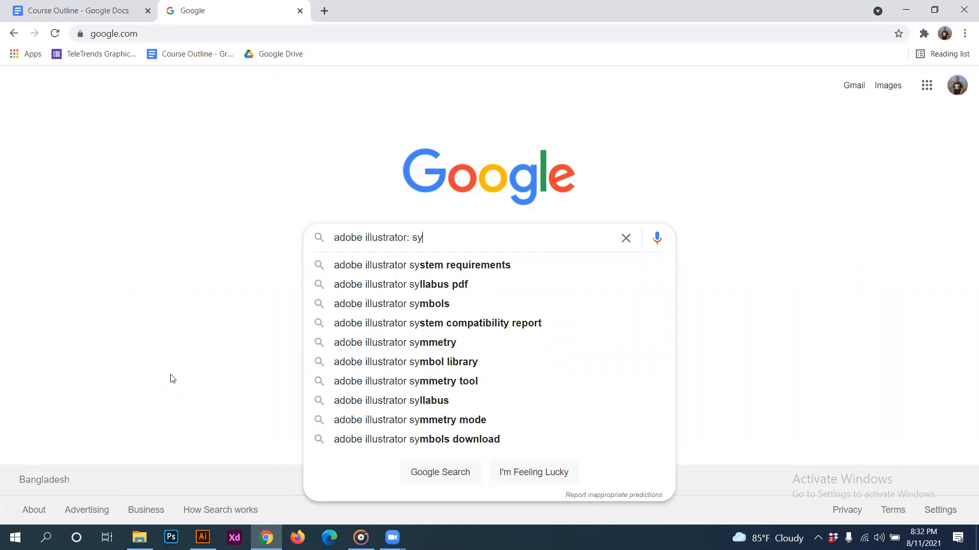
text(mbols)
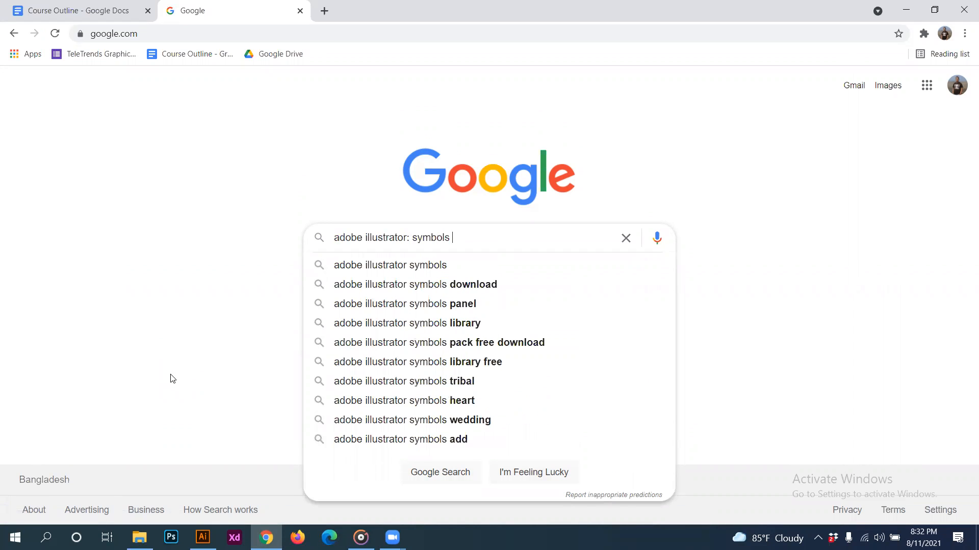
text( dow)
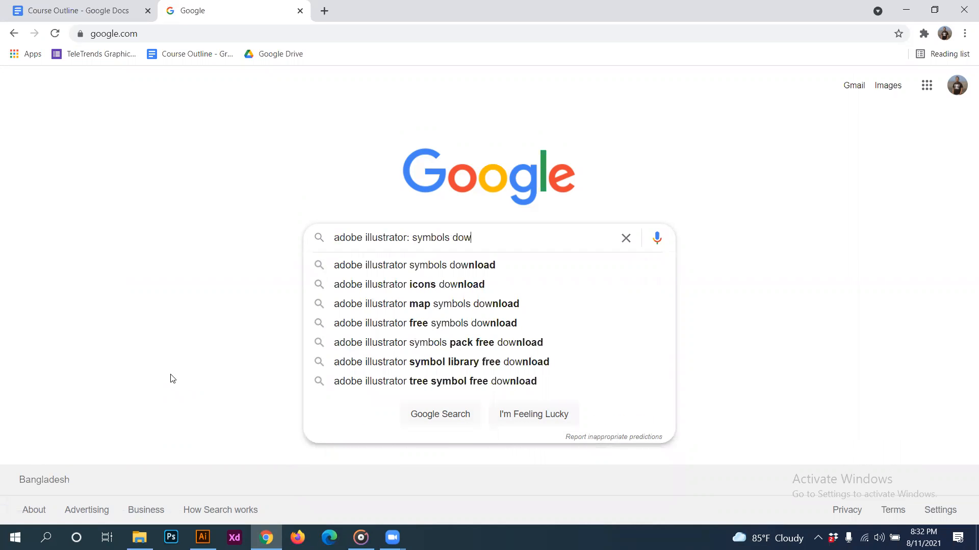
click(489, 273)
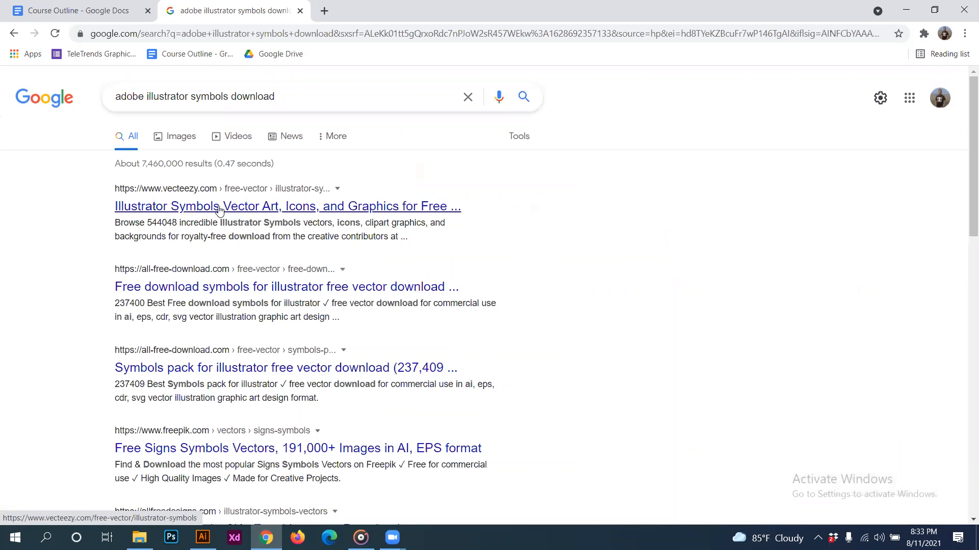
- Open the Vecteezy Illustrator Symbols result in a new tab and look over its vector thumbnails
right_click(219, 209)
click(273, 218)
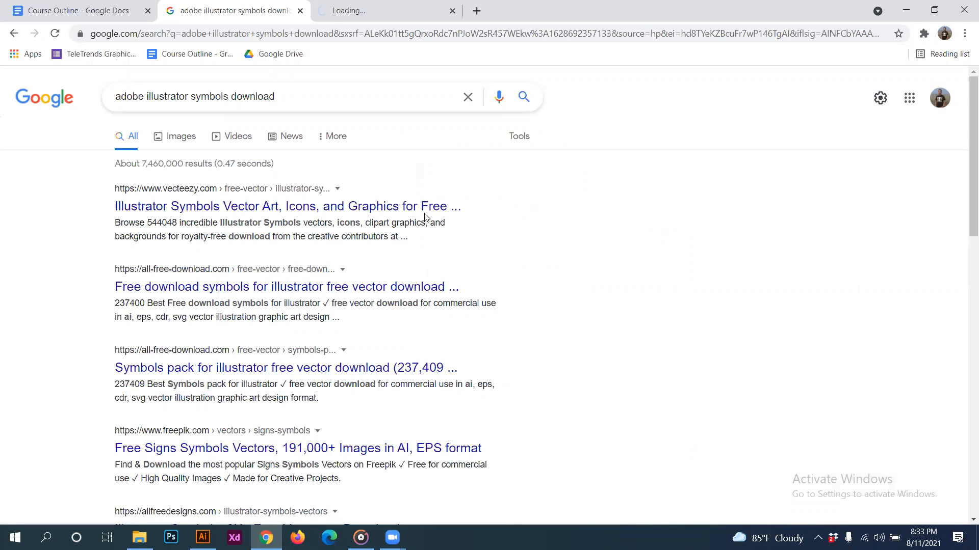
key(ctrl+Tab)
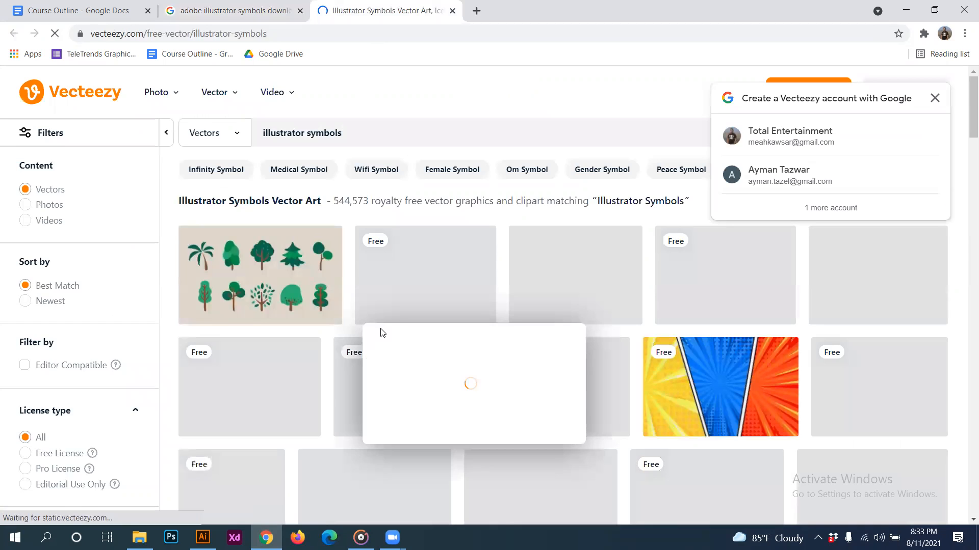
scroll(379, 332, down, 1)
scroll(356, 344, up, 1)
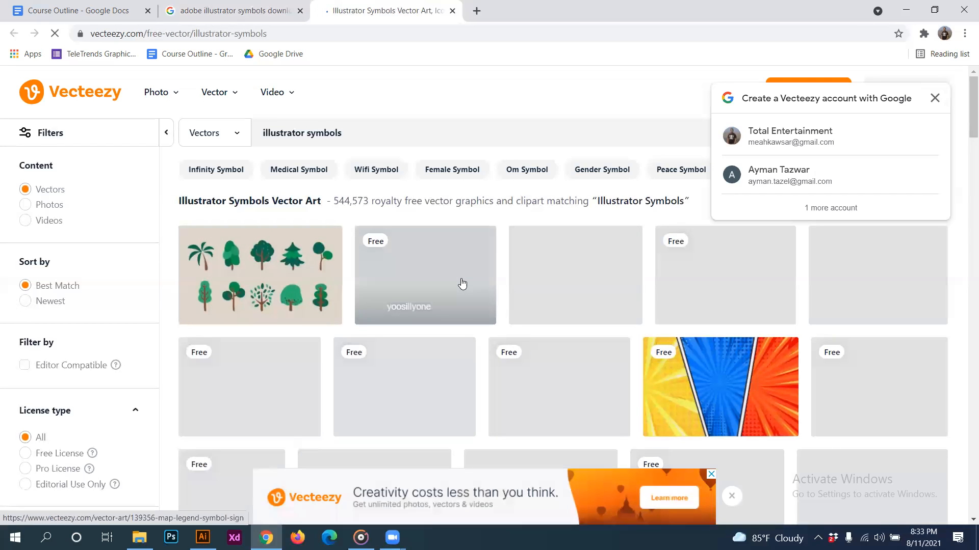
scroll(420, 410, down, 1)
scroll(420, 409, up, 1)
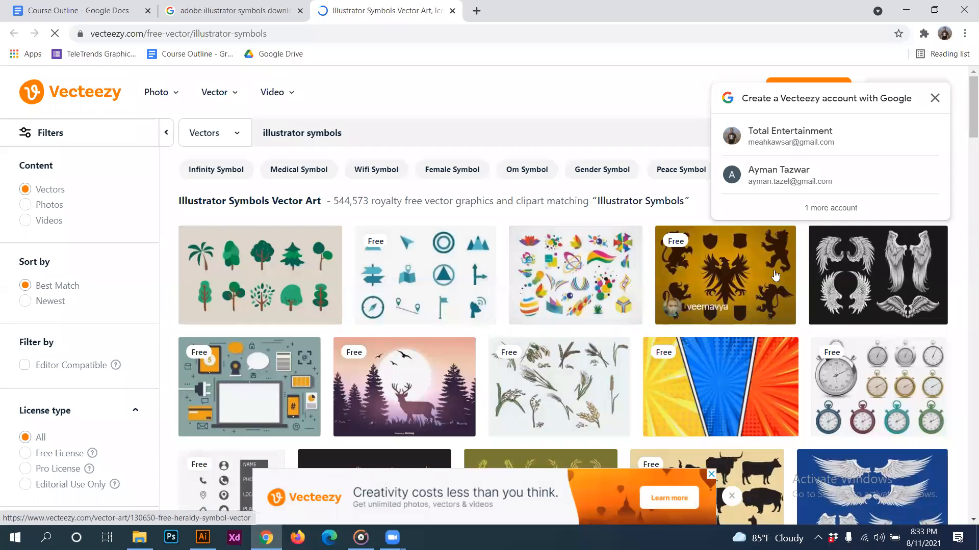
- Open the Free Heraldy Symbol Vector page and download the artwork under the Free License
click(749, 278)
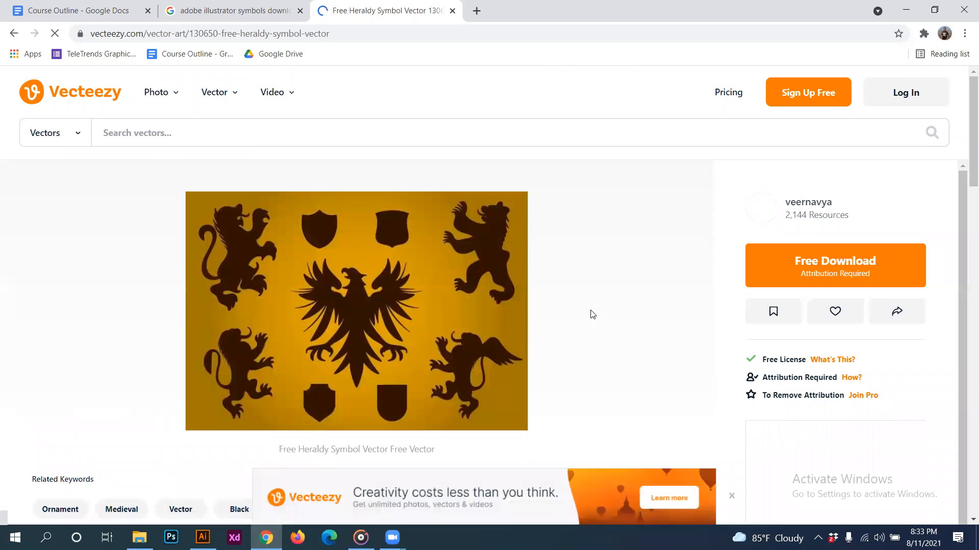
click(812, 264)
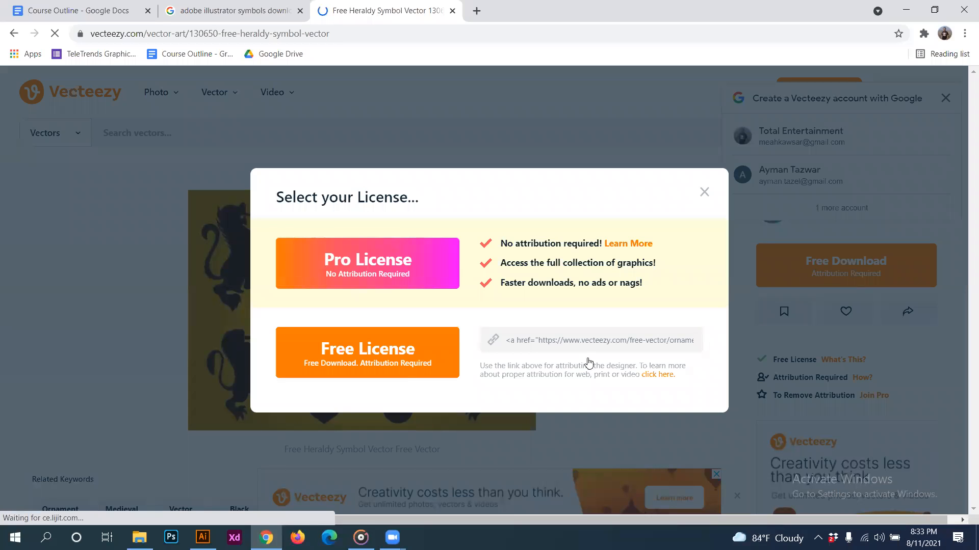
click(372, 351)
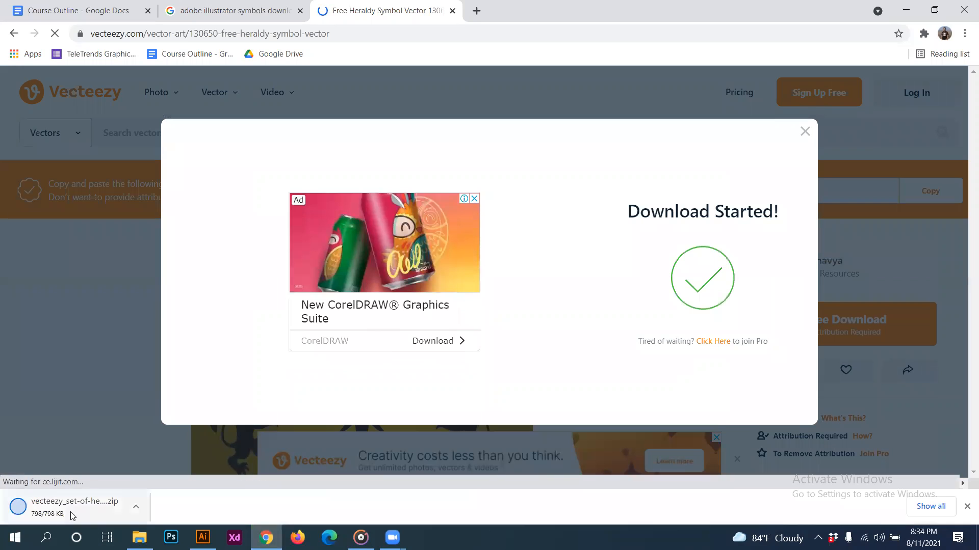
- Open the downloaded Vecteezy zip with WinRAR archiver, extract its files to the Desktop, and close the archive
click(135, 506)
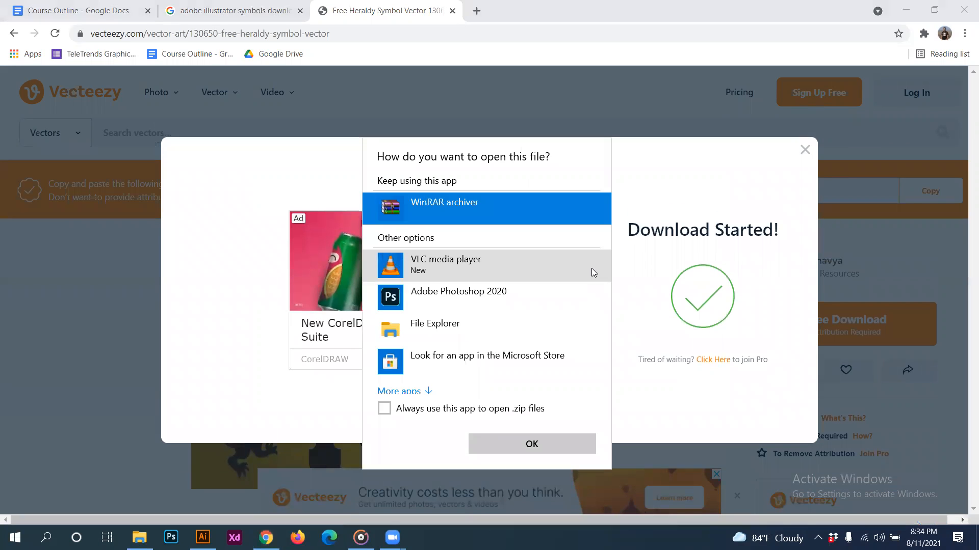
click(545, 442)
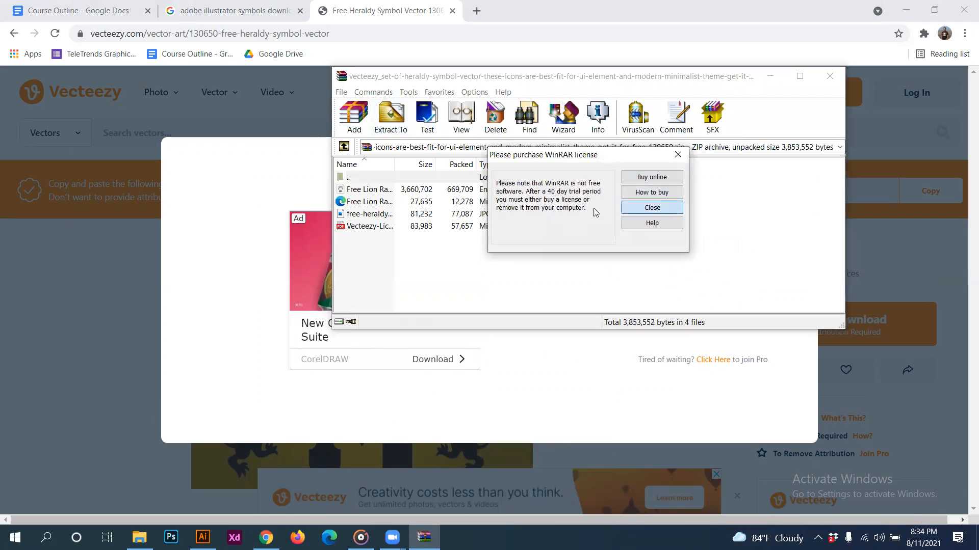
key(Return)
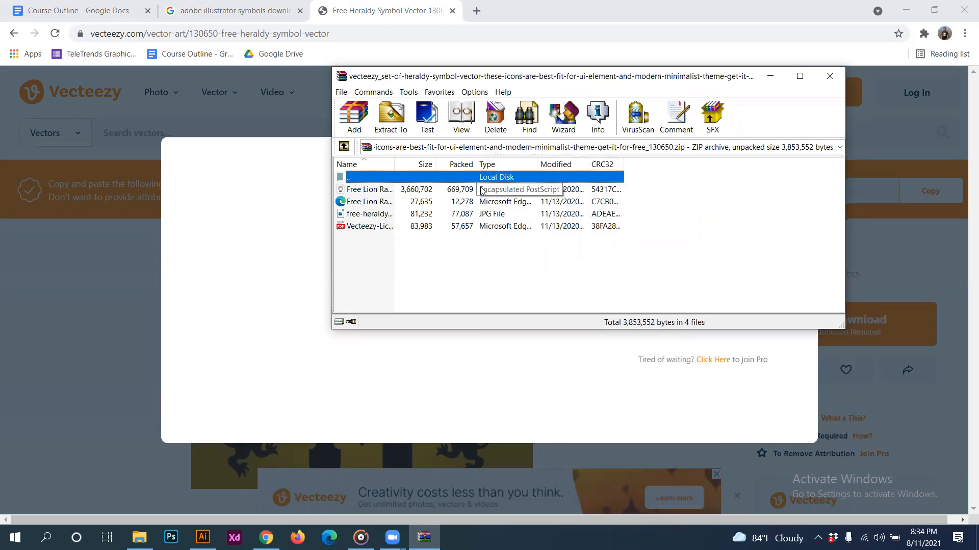
click(393, 117)
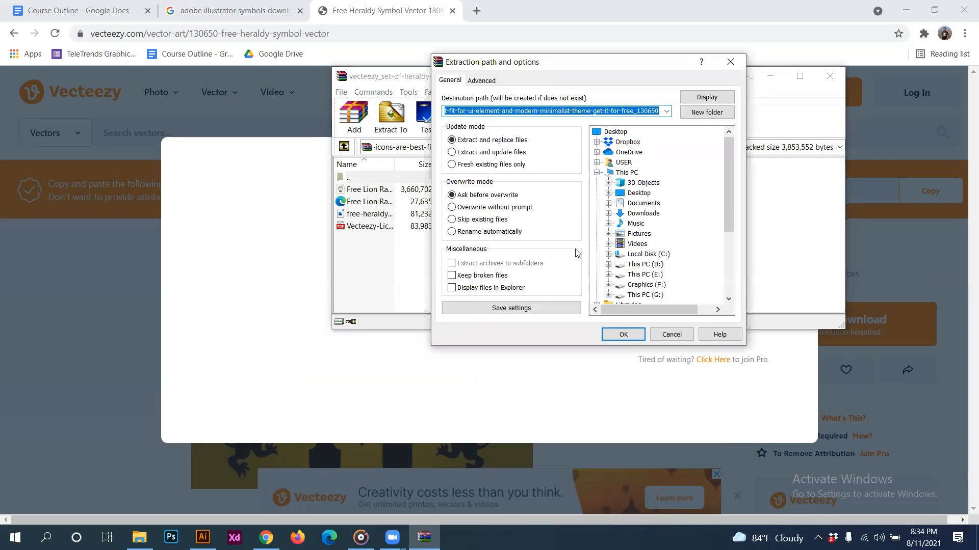
click(615, 132)
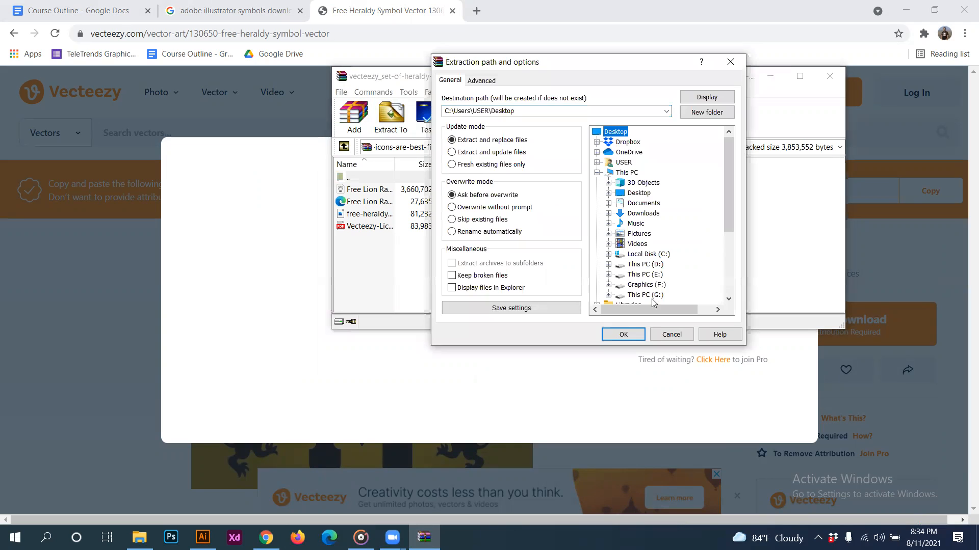
click(623, 335)
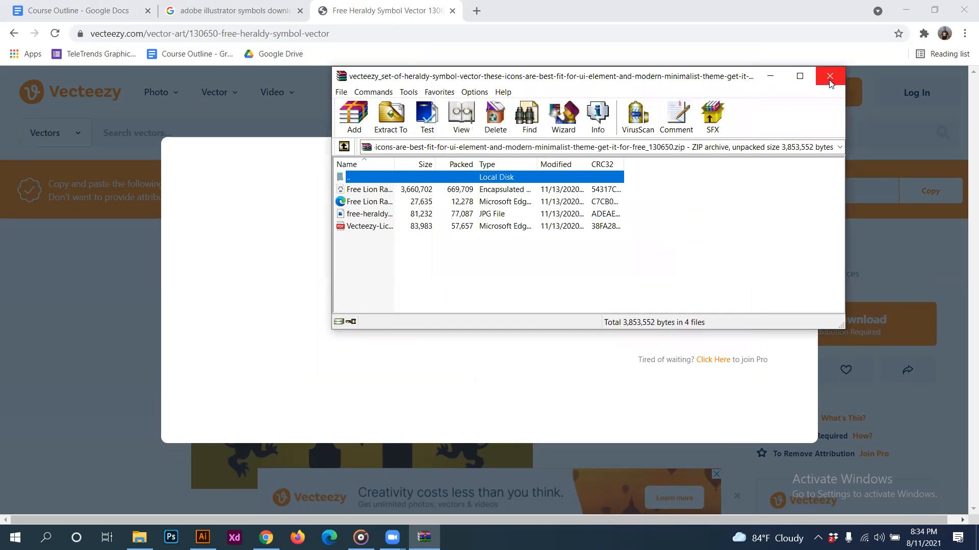
click(829, 77)
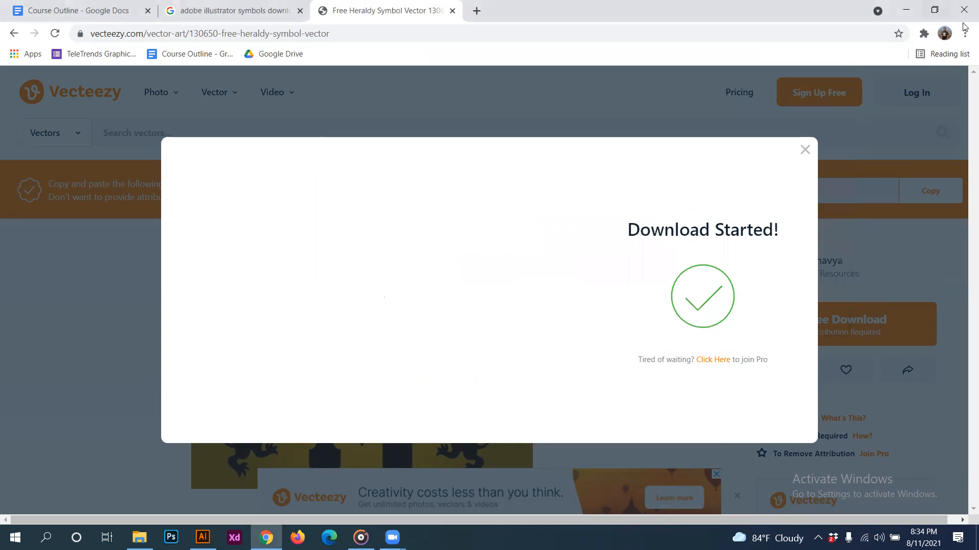
- Dismiss the download notice and minimise the browser to locate the extracted free-heraldy-symbol-vector image on the desktop
click(805, 149)
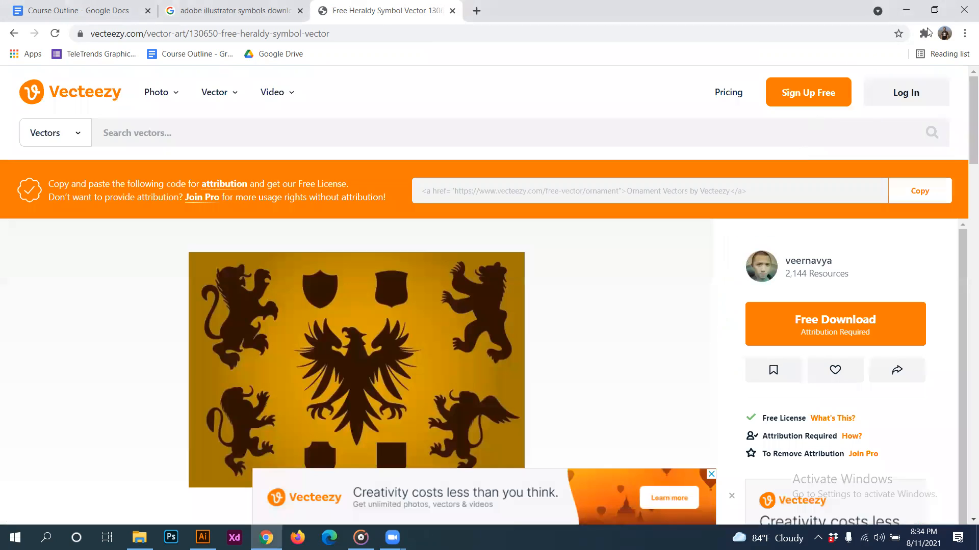
click(906, 9)
click(925, 7)
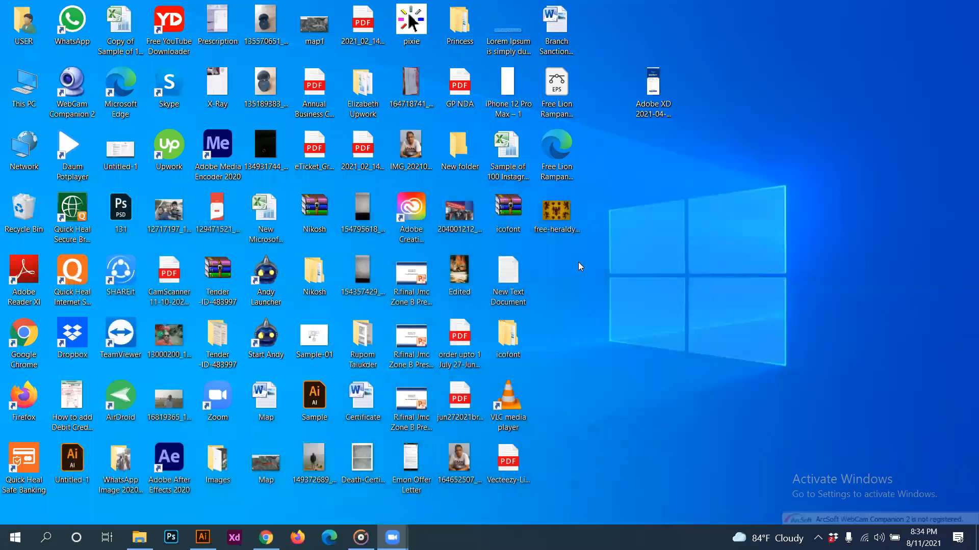
click(556, 211)
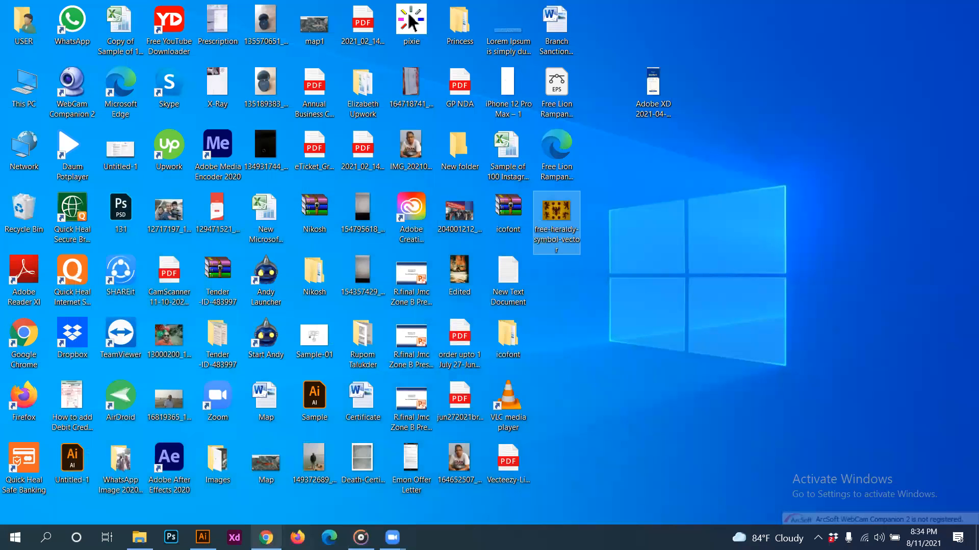
click(266, 538)
- Switch to Illustrator and open free-heraldy-symbol-vector.jpg from the Desktop folder
click(203, 538)
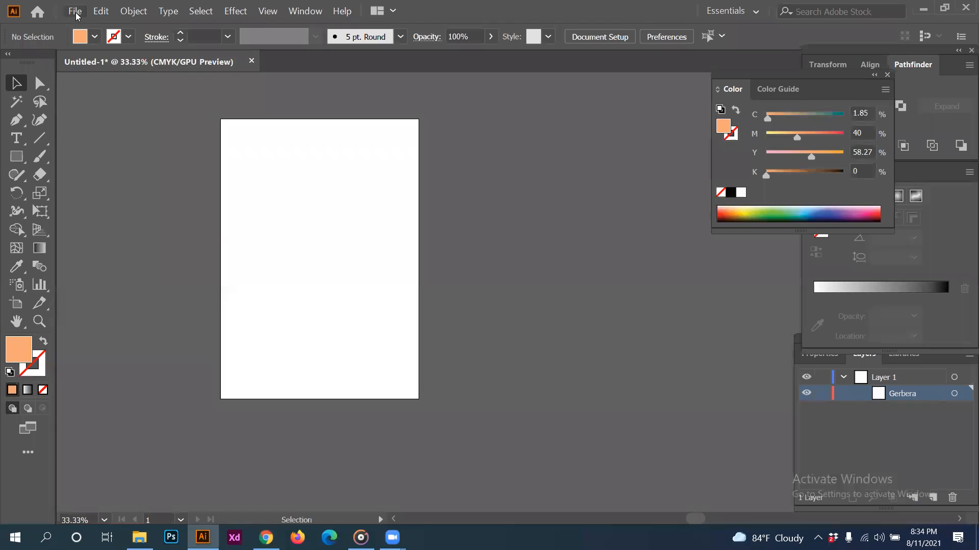
click(76, 12)
click(90, 51)
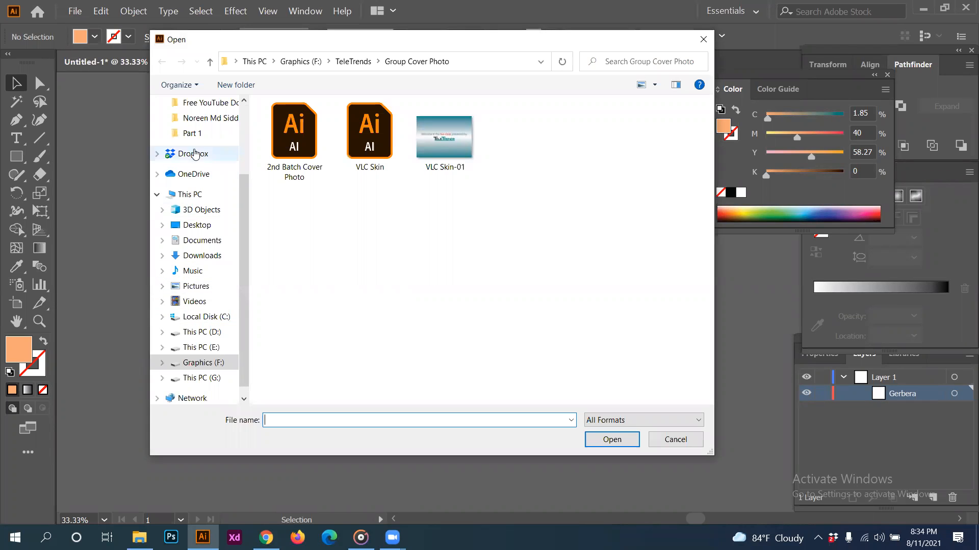
scroll(199, 176, up, 3)
click(196, 128)
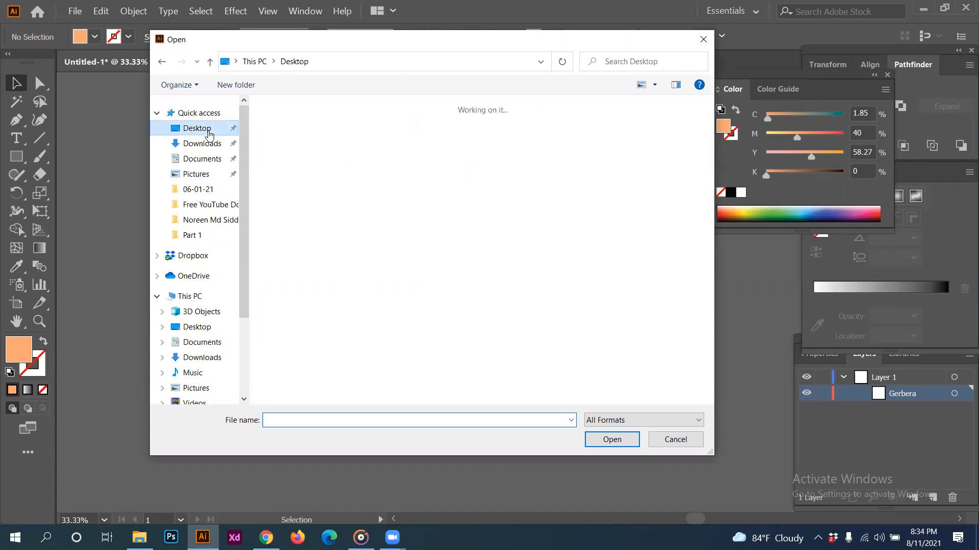
scroll(530, 250, down, 1)
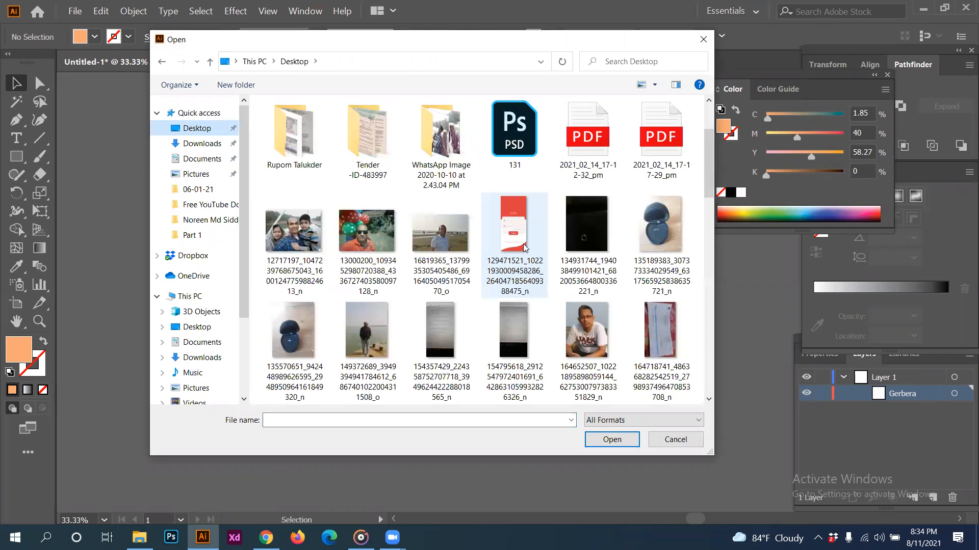
scroll(525, 249, down, 8)
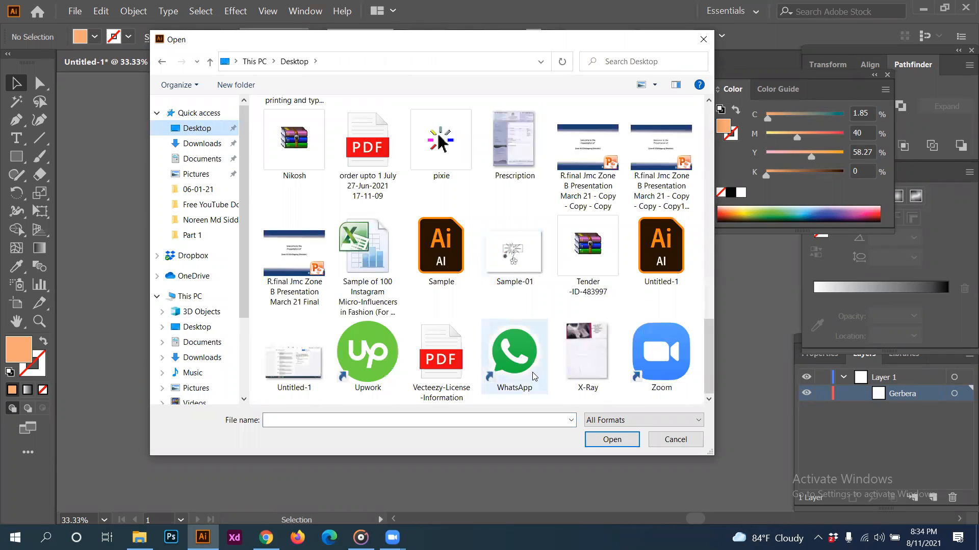
scroll(533, 374, up, 6)
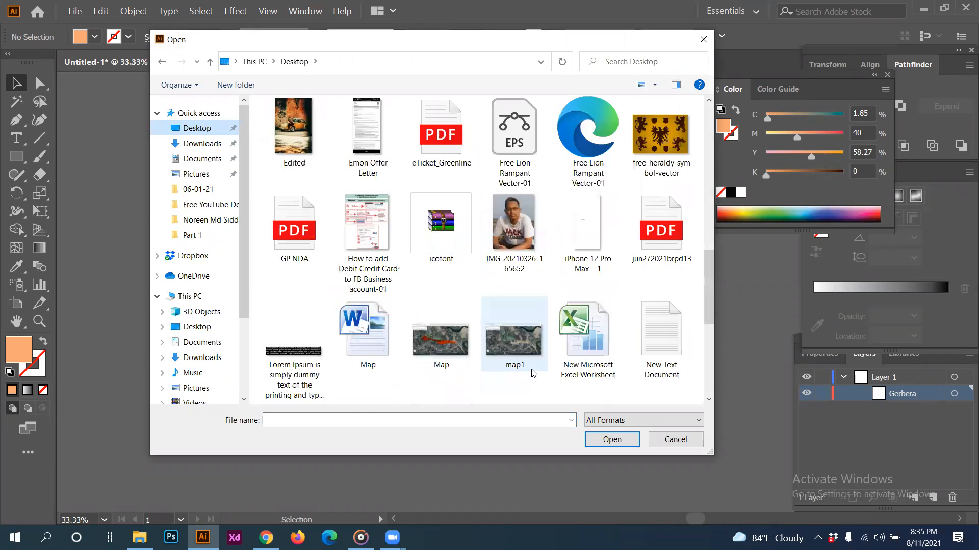
scroll(661, 151, down, 3)
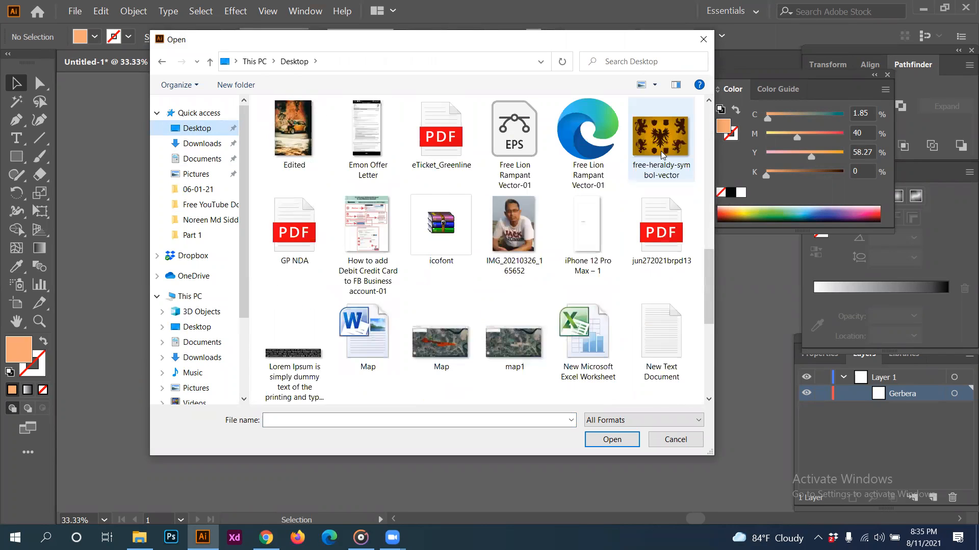
key(Escape)
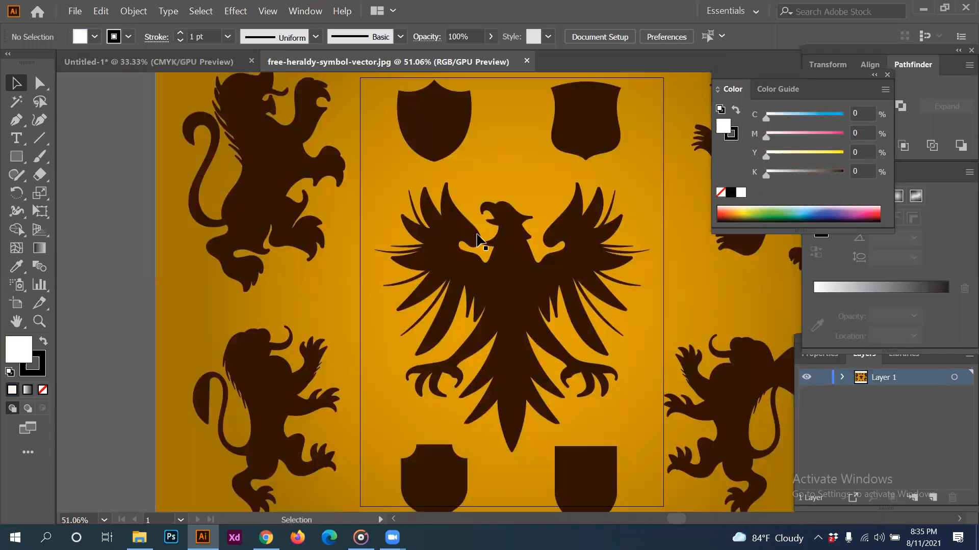
- Scale the heraldry image down to fit within the artboard's width and position it in the artboard's upper half
scroll(207, 313, down, 3)
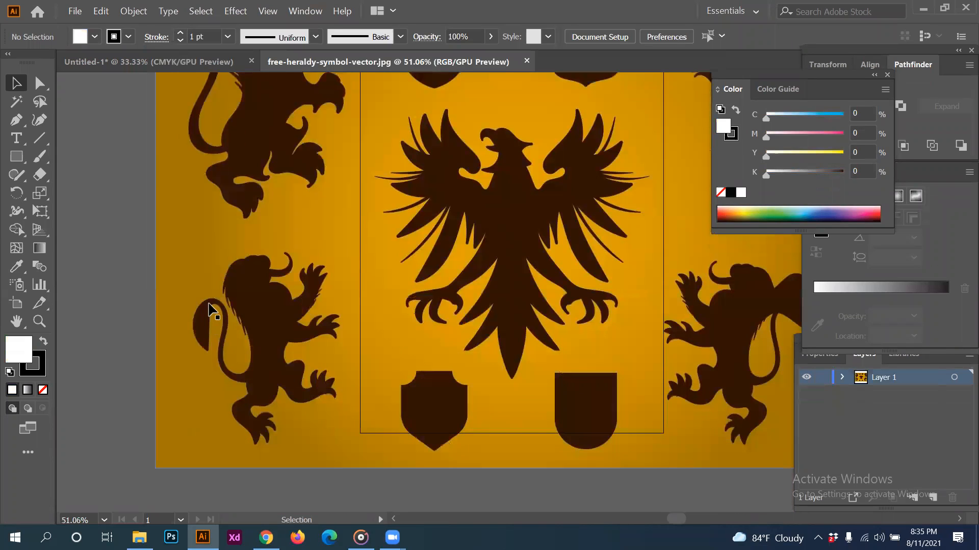
scroll(208, 305, up, 2)
click(180, 269)
drag(155, 280, 580, 279)
drag(723, 251, 513, 194)
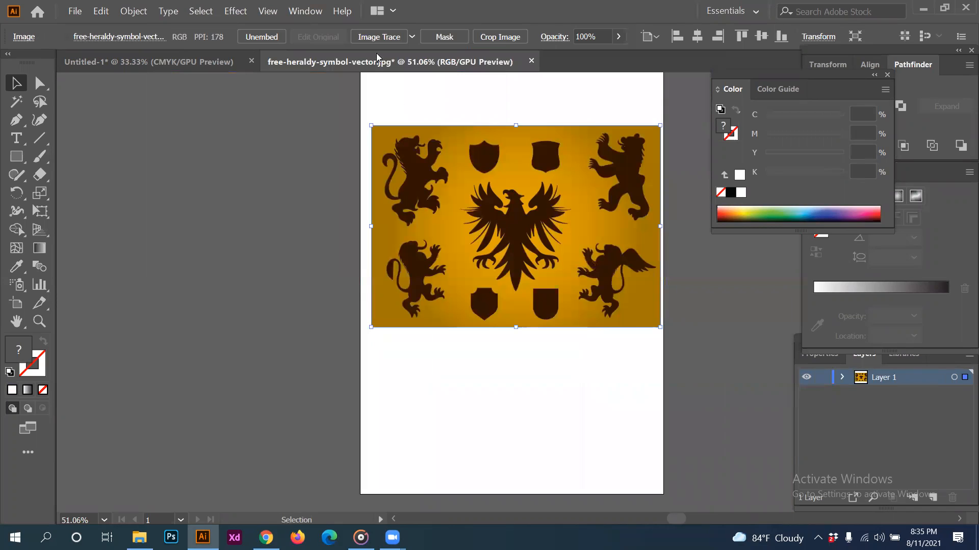
- Trace the heraldry image with the 6 Colors preset instead of the default one and expand the tracing into paths
click(381, 39)
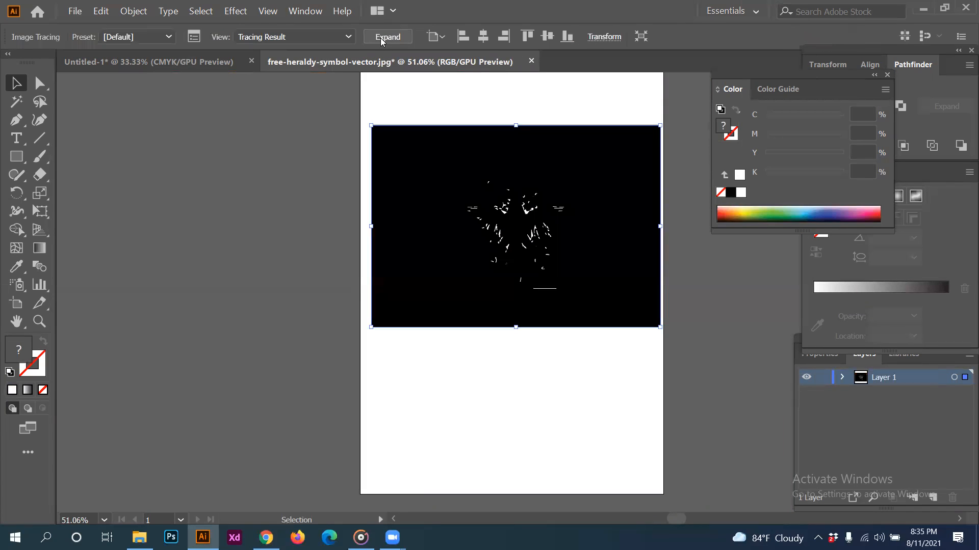
key(ctrl+z)
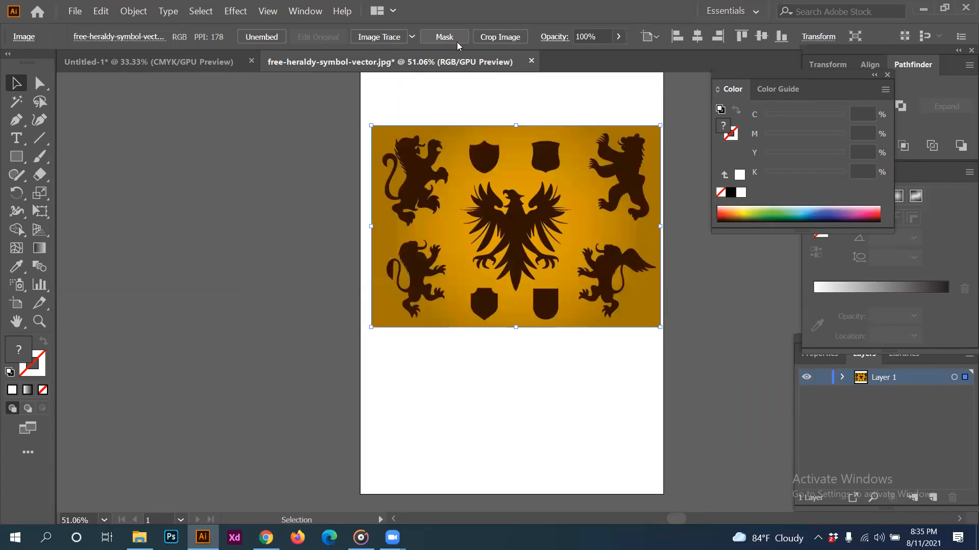
click(413, 37)
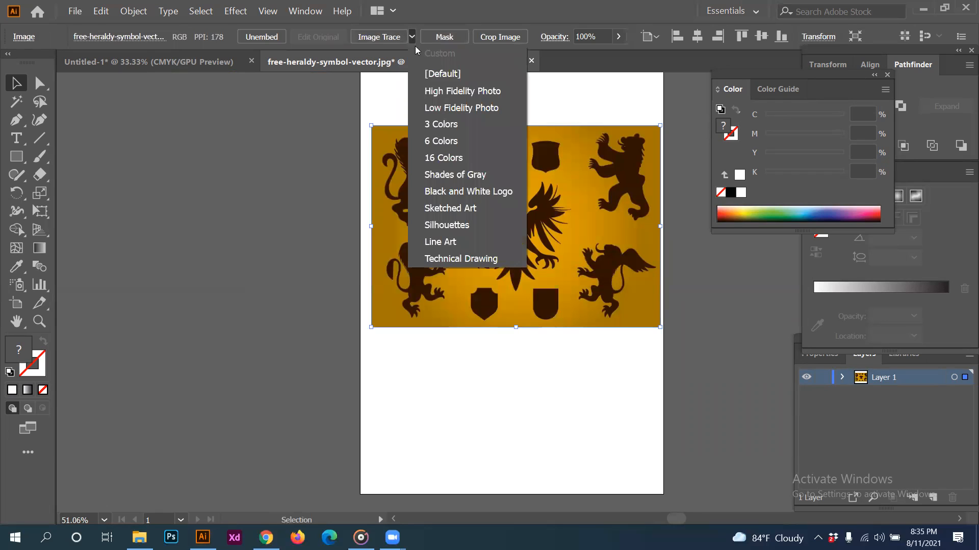
click(504, 142)
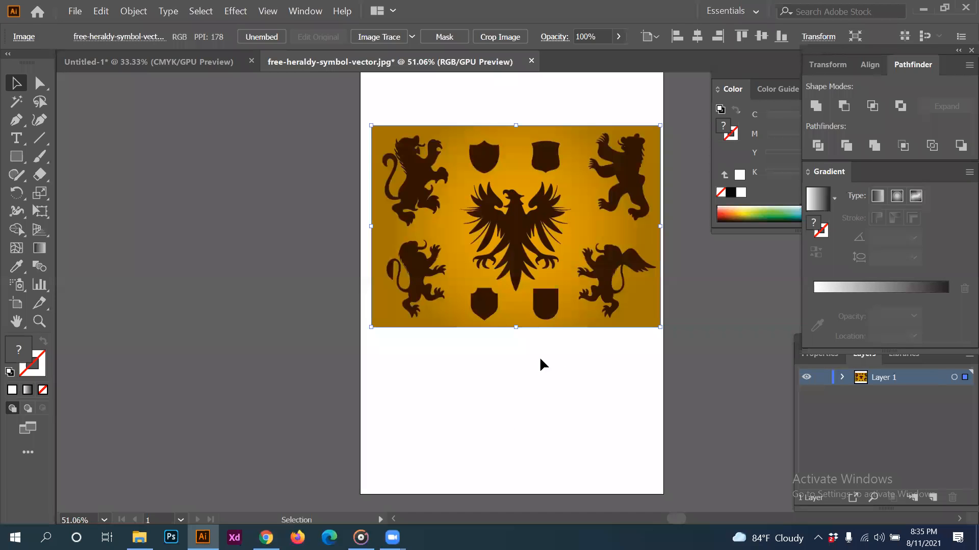
click(393, 38)
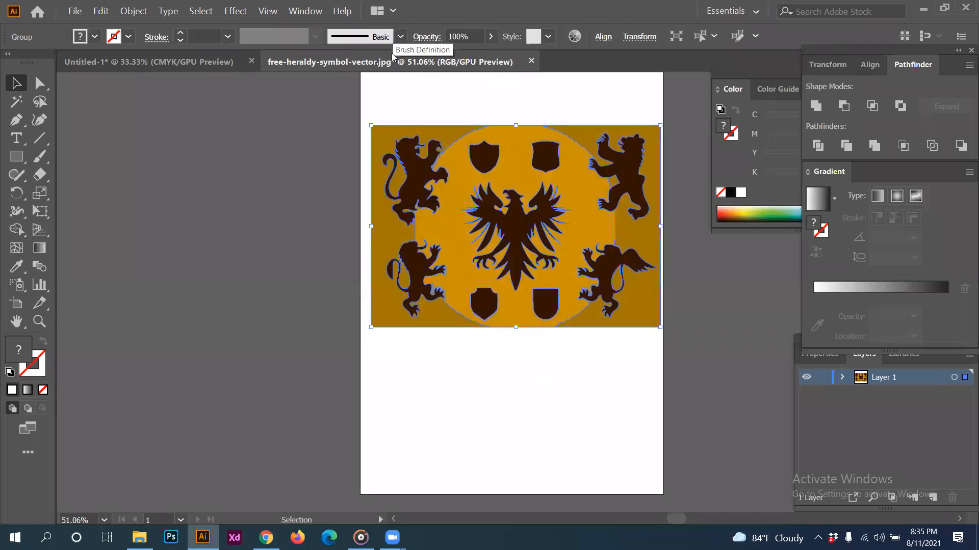
- Ungroup the expanded heraldry tracing and clear the selection
click(519, 363)
right_click(451, 253)
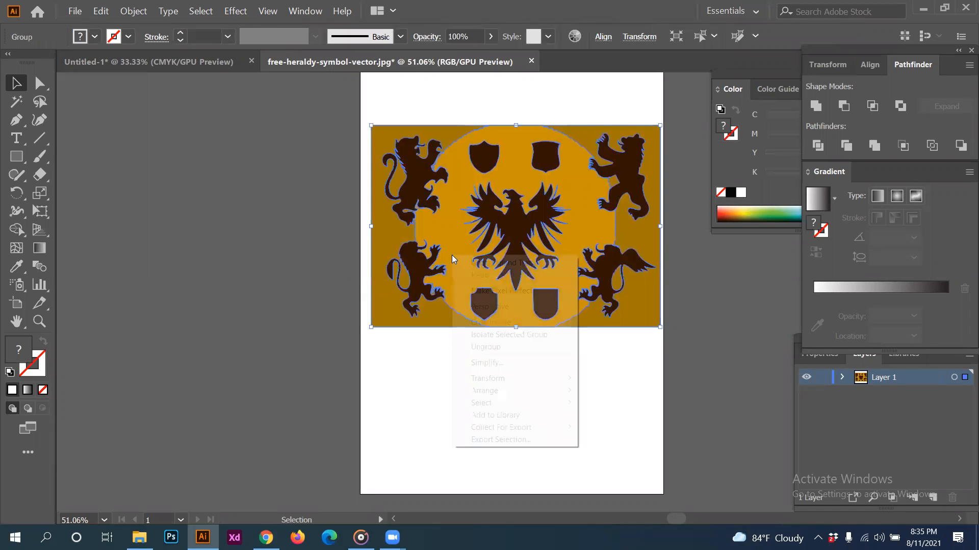
click(487, 349)
click(449, 396)
- Pull the eagle, bear and lower lion below the gold backdrop, and the griffin and upper lion out beside the artboard
drag(416, 270, 420, 401)
drag(517, 239, 534, 428)
drag(620, 185, 629, 408)
drag(613, 276, 291, 367)
drag(408, 188, 252, 235)
- Move the four shields off the artboard beside the animals and delete the leftover gold backdrop
drag(489, 157, 177, 268)
drag(479, 295, 203, 347)
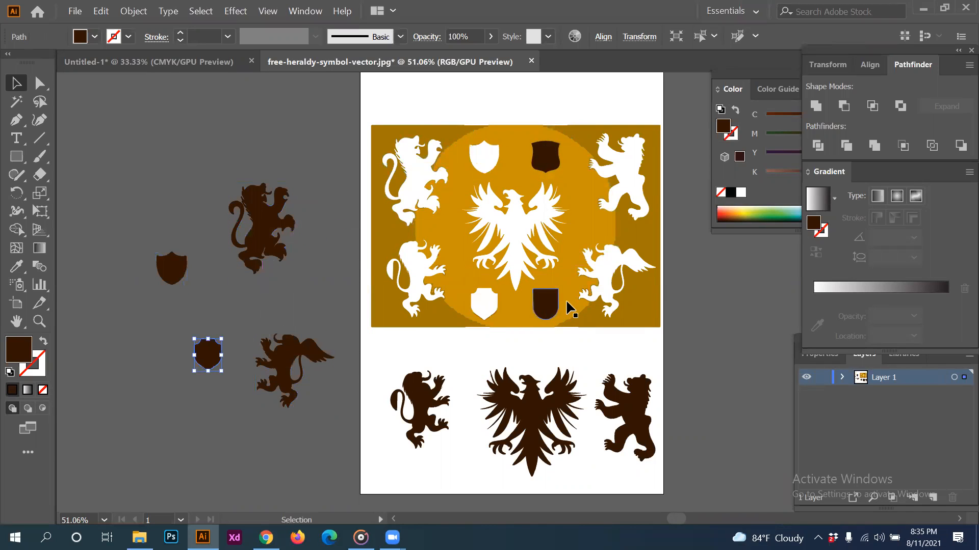
drag(543, 305, 171, 428)
drag(546, 154, 183, 190)
drag(364, 105, 687, 335)
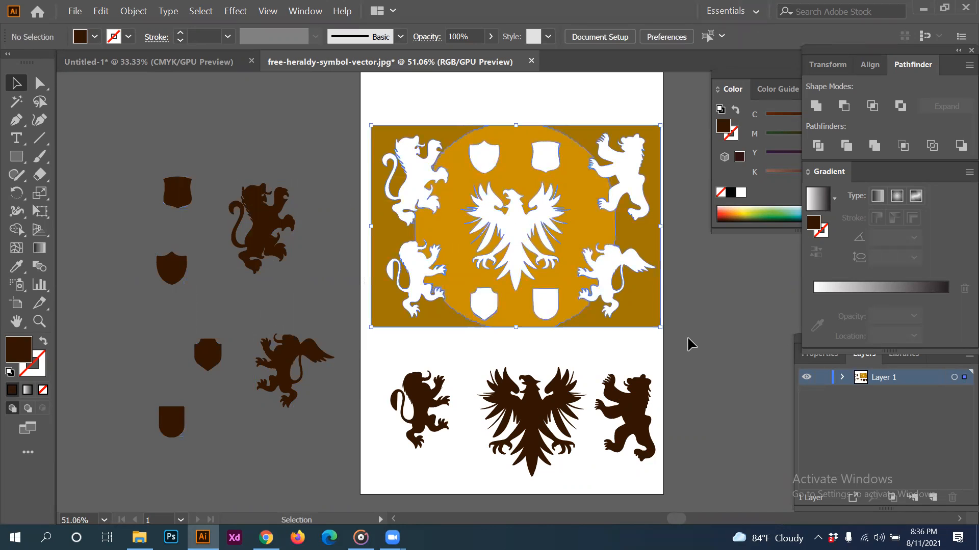
key(Delete)
- Rearrange the figures: eagle to the artboard's middle, smaller lion rotated onto all fours at its upper left, other lion beneath the eagle
drag(535, 418, 509, 272)
drag(433, 390, 516, 262)
click(442, 344)
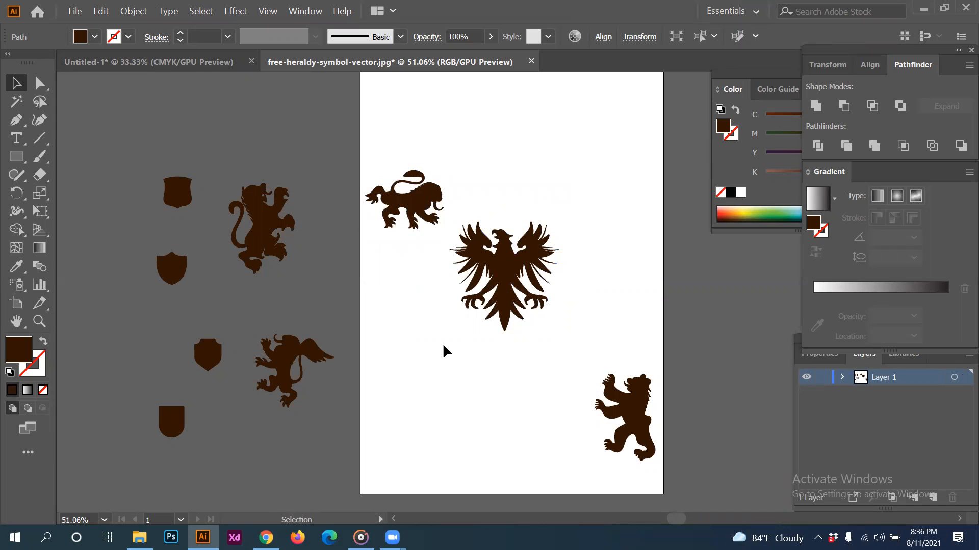
click(425, 198)
drag(257, 217, 485, 381)
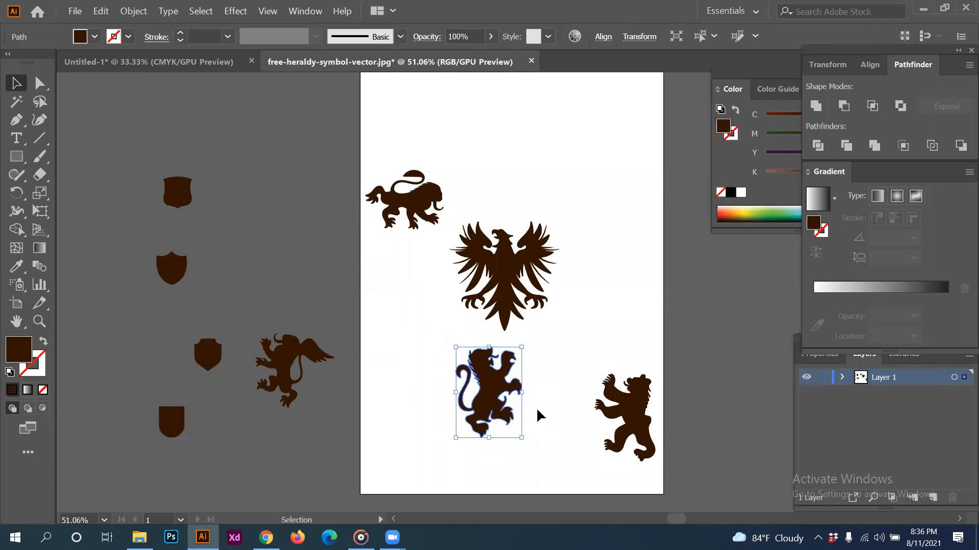
click(532, 440)
click(504, 407)
- Switch to Chrome and search Google for "vector symbols download", looking through the results
click(266, 538)
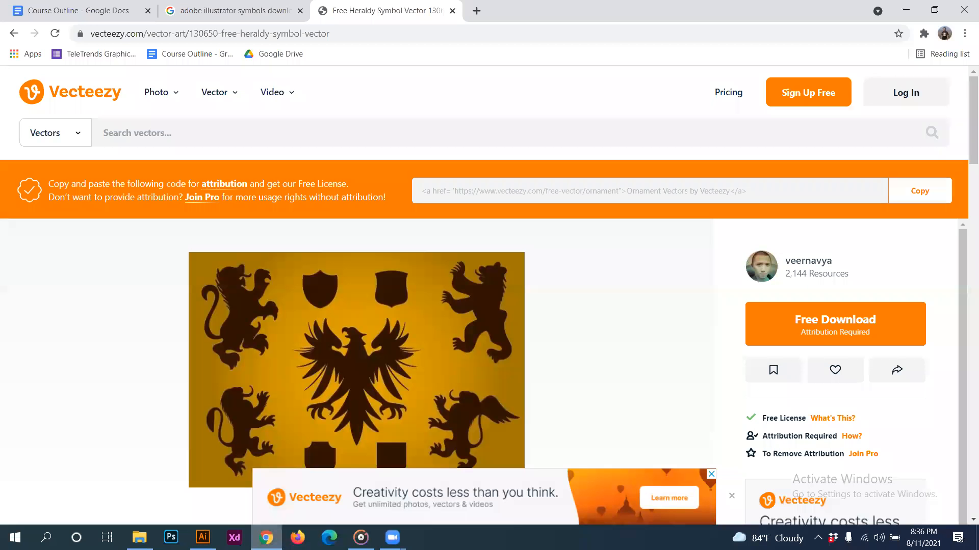
click(265, 538)
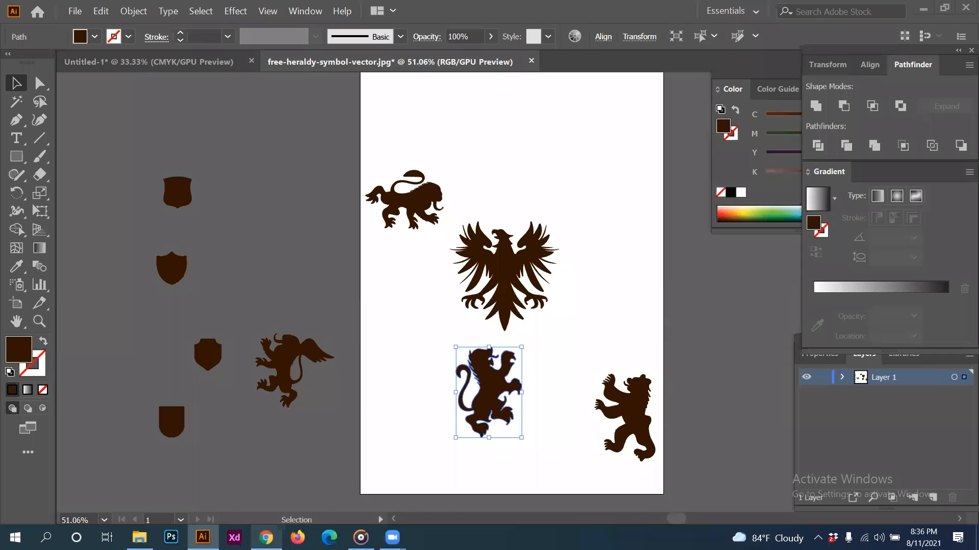
click(265, 538)
click(248, 6)
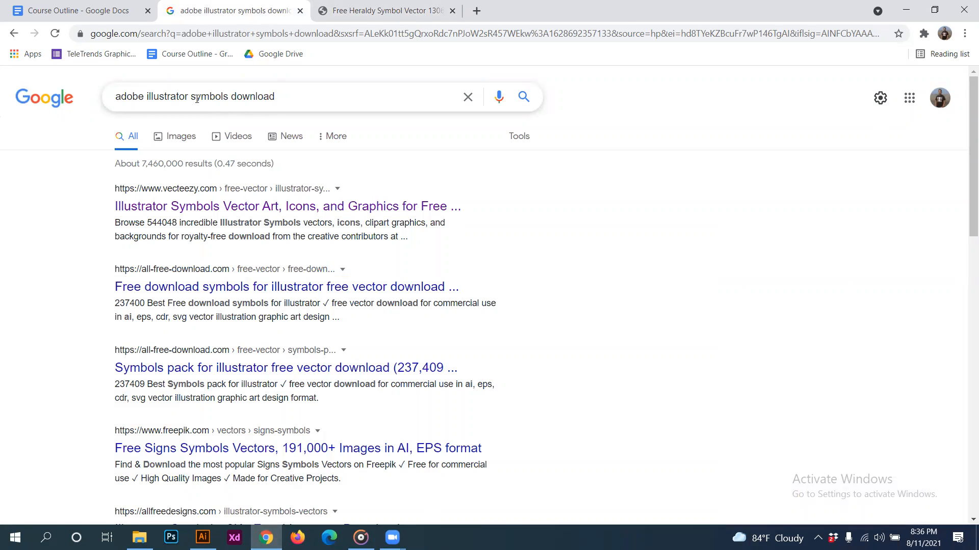
drag(316, 95, 93, 97)
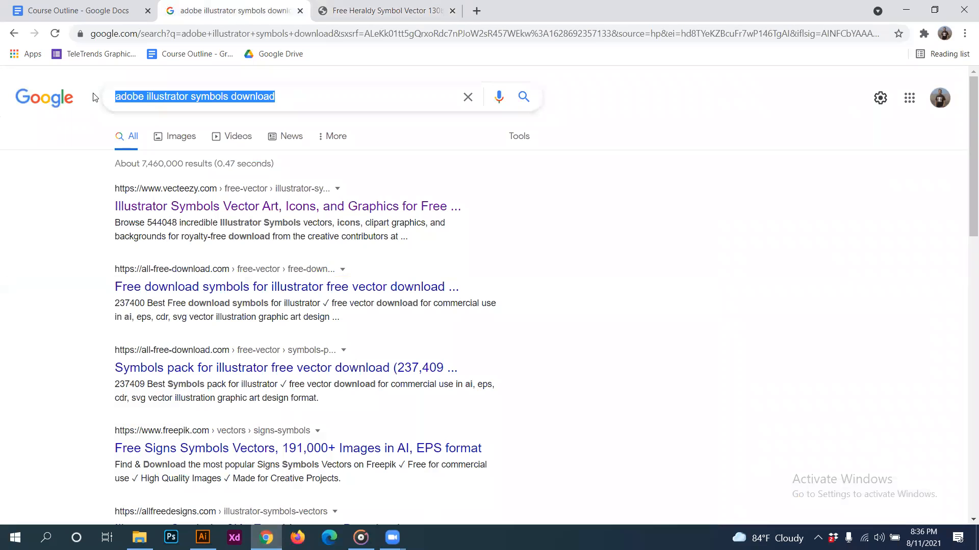
text(vector )
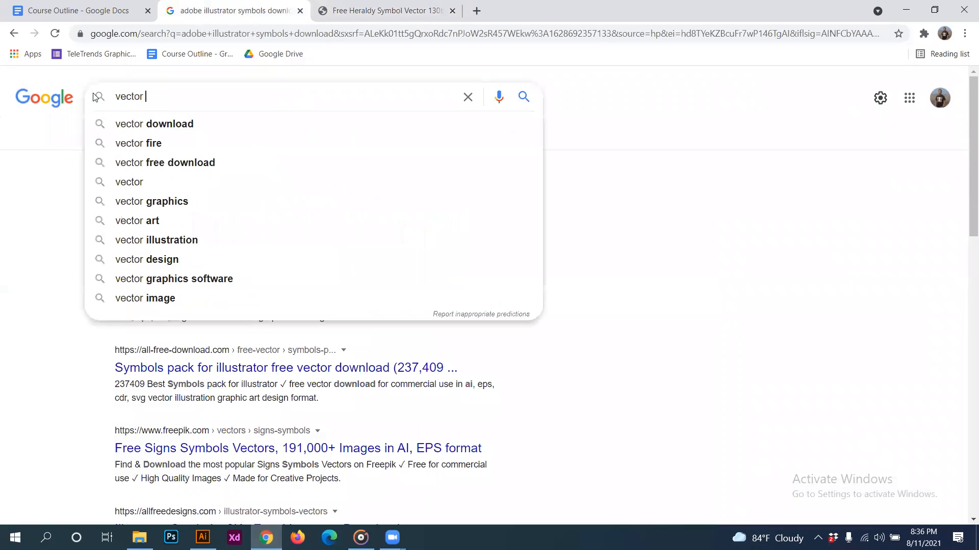
text(symbo)
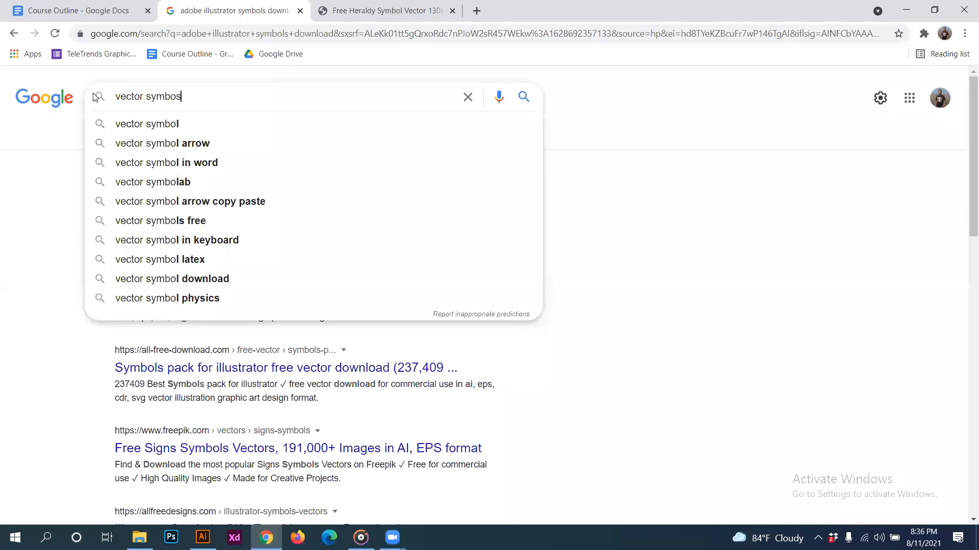
text(ls d)
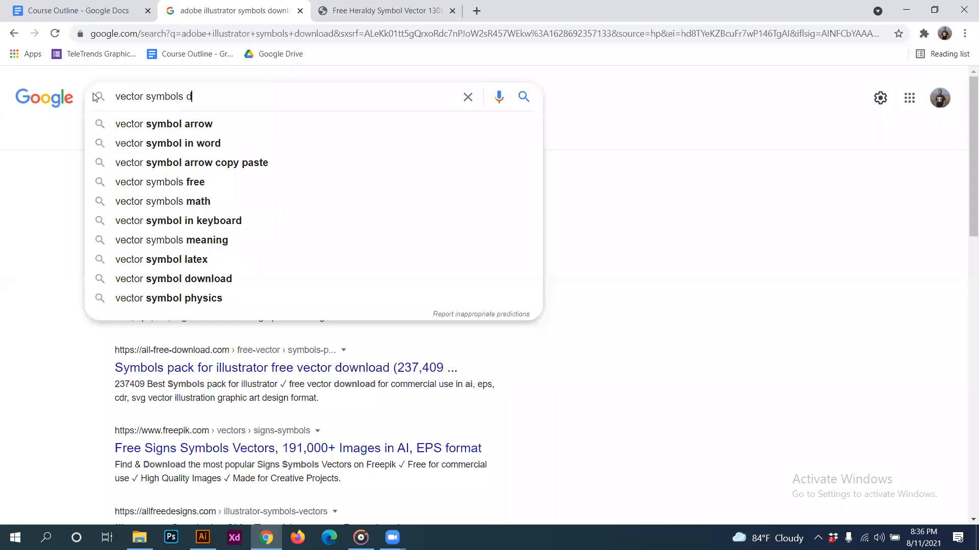
text(ownload)
key(Return)
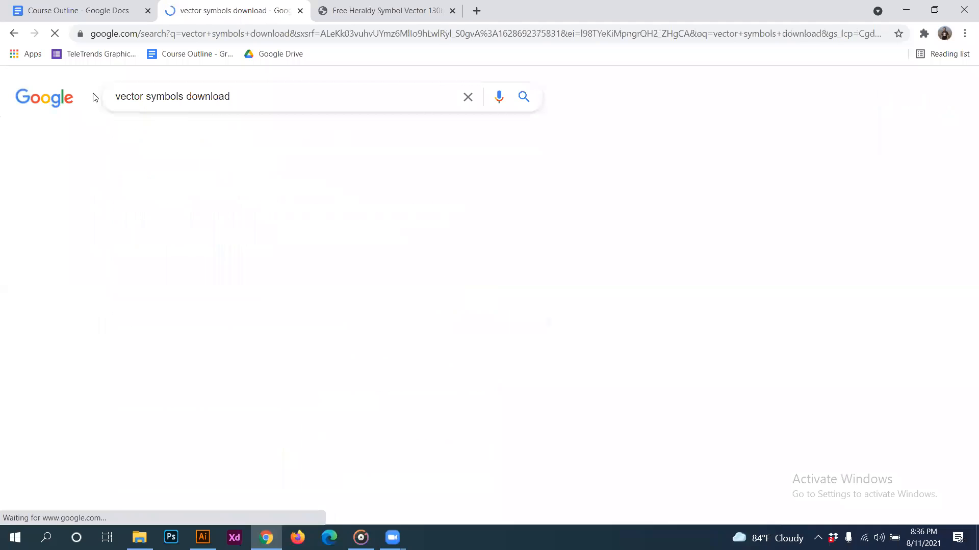
scroll(234, 288, down, 1)
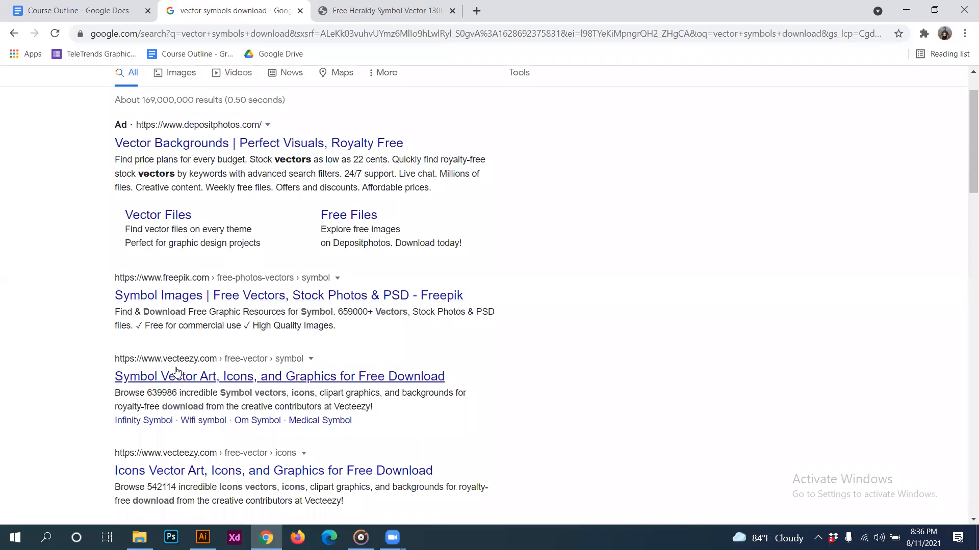
scroll(247, 377, down, 2)
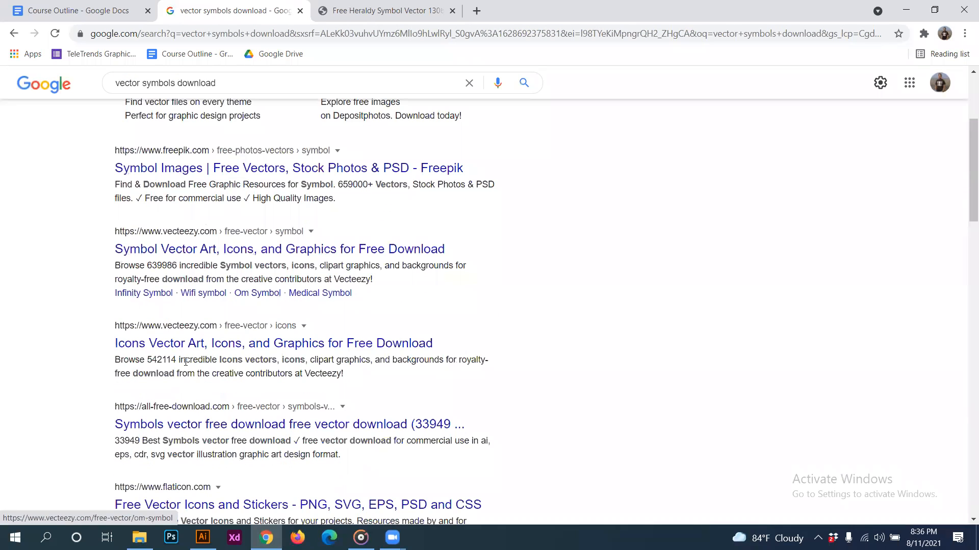
- Search Google for "arrow vector" and look over the arrow results
scroll(230, 261, up, 3)
drag(241, 94, 34, 108)
text(arrow)
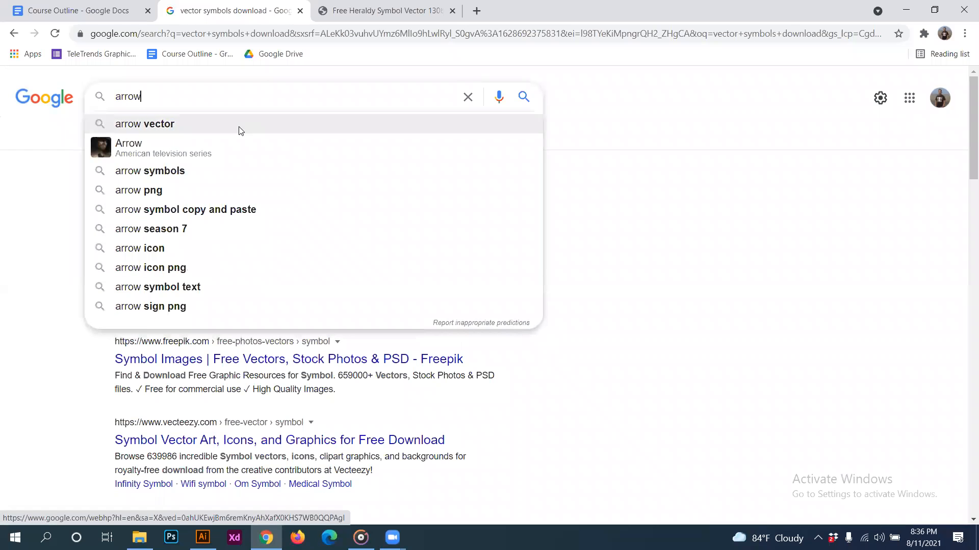
click(212, 129)
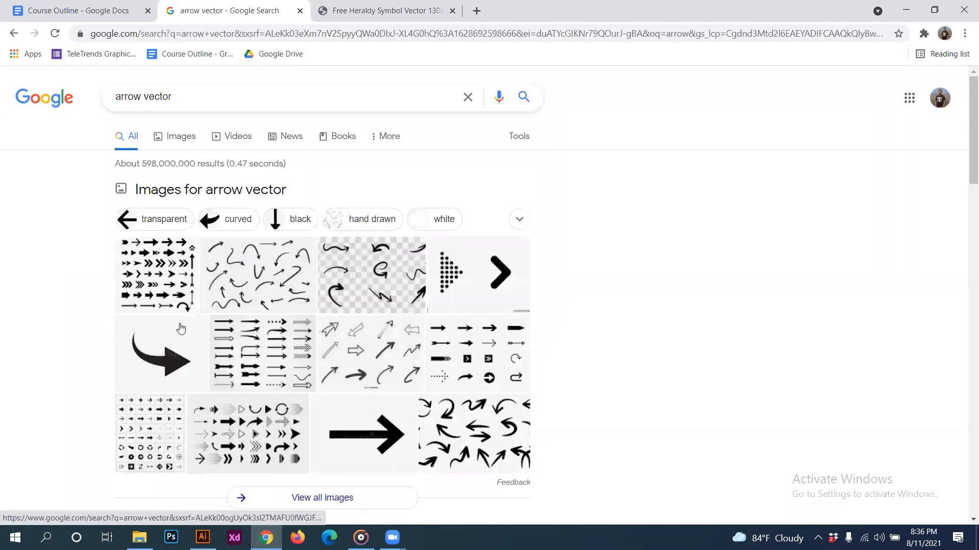
scroll(495, 310, down, 2)
scroll(379, 295, up, 2)
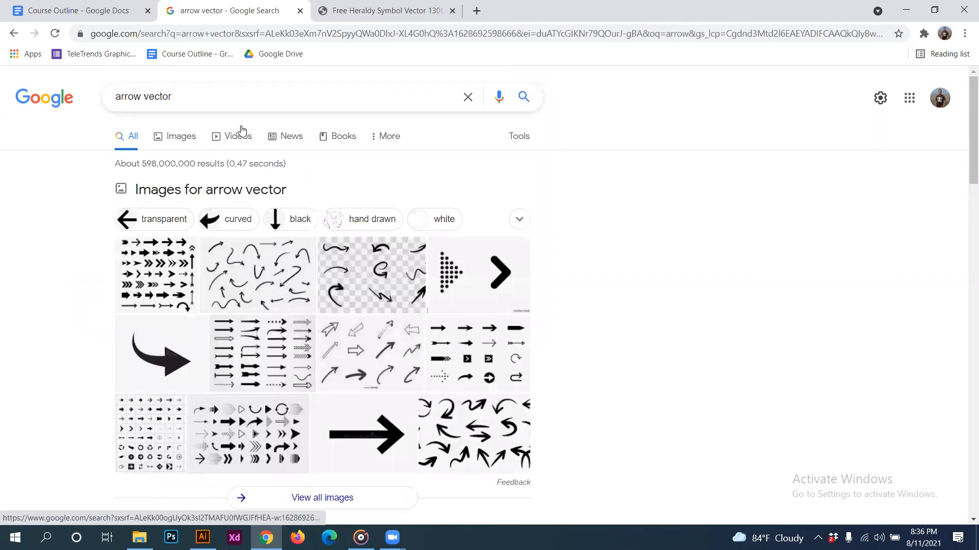
- Search Google for "tick mark vector" and look through the results
drag(176, 96, 0, 104)
text(tick mark)
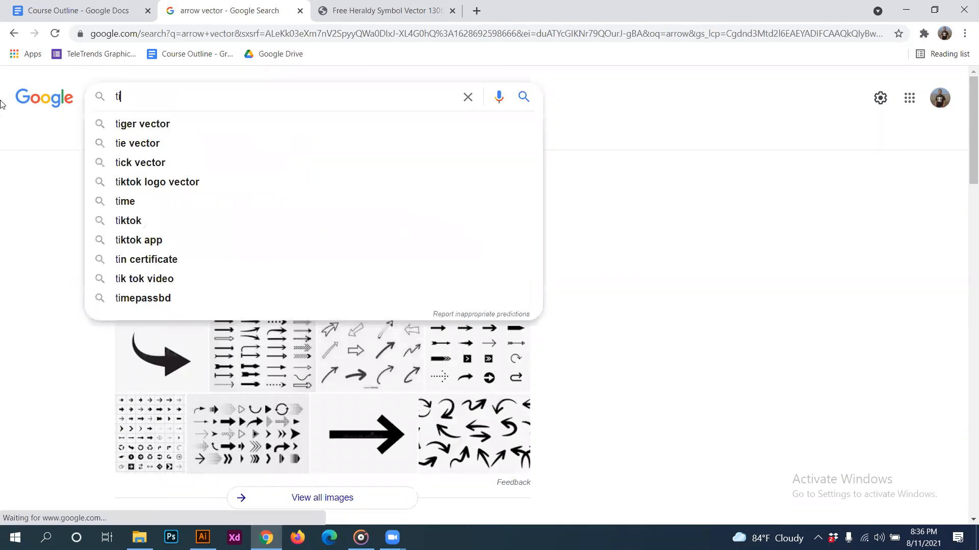
text( vector)
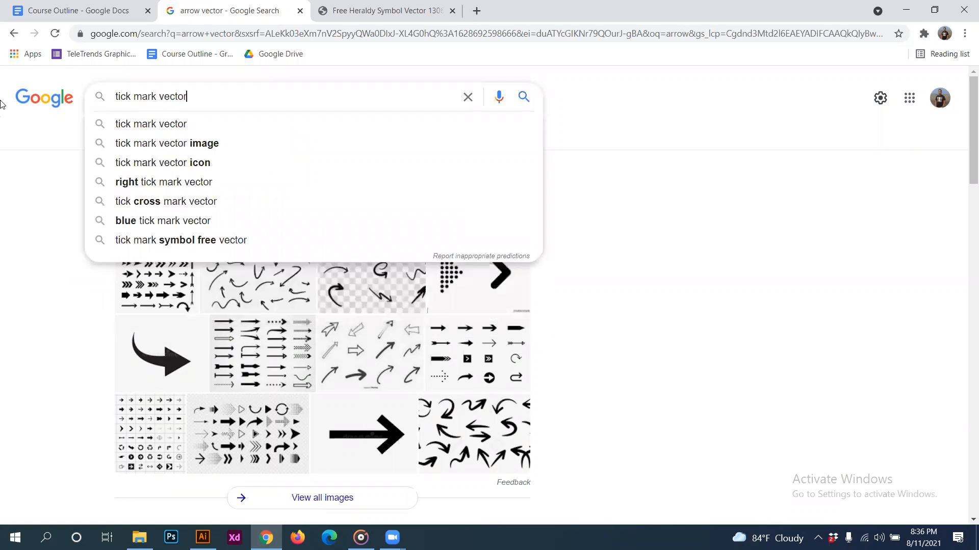
key(Return)
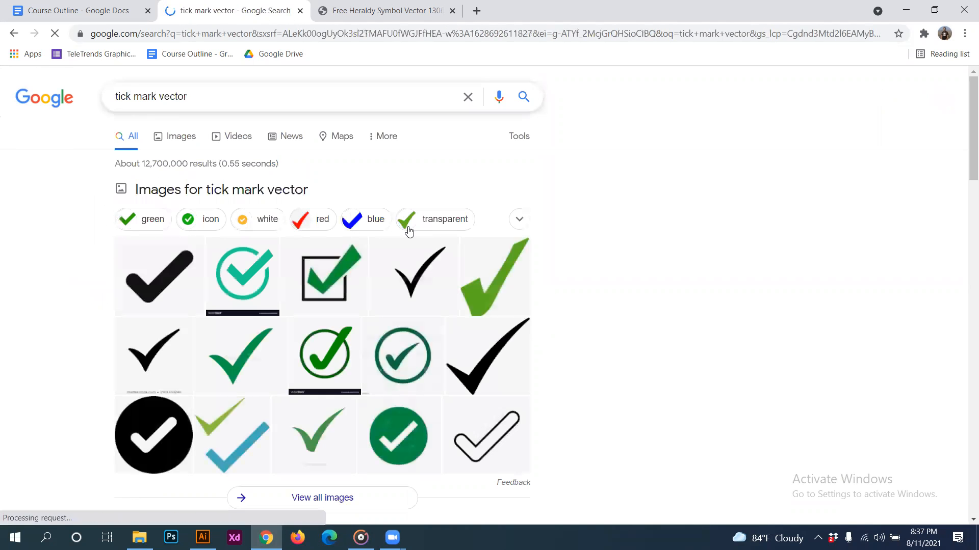
scroll(299, 279, down, 5)
scroll(299, 279, down, 4)
scroll(300, 278, up, 5)
scroll(306, 264, up, 4)
scroll(286, 230, down, 6)
scroll(273, 199, up, 7)
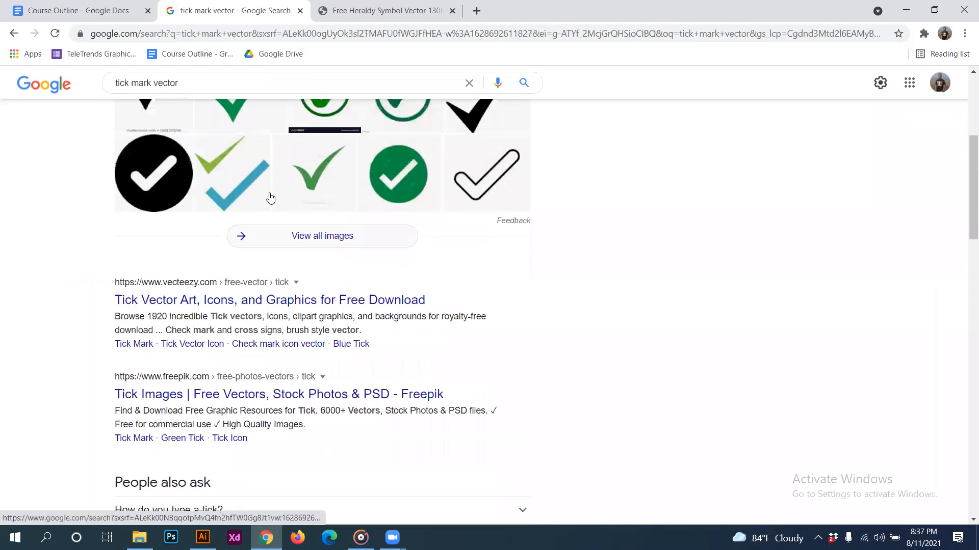
- Show the image results and copy the black circled tick mark picture from Vecteezy
click(180, 139)
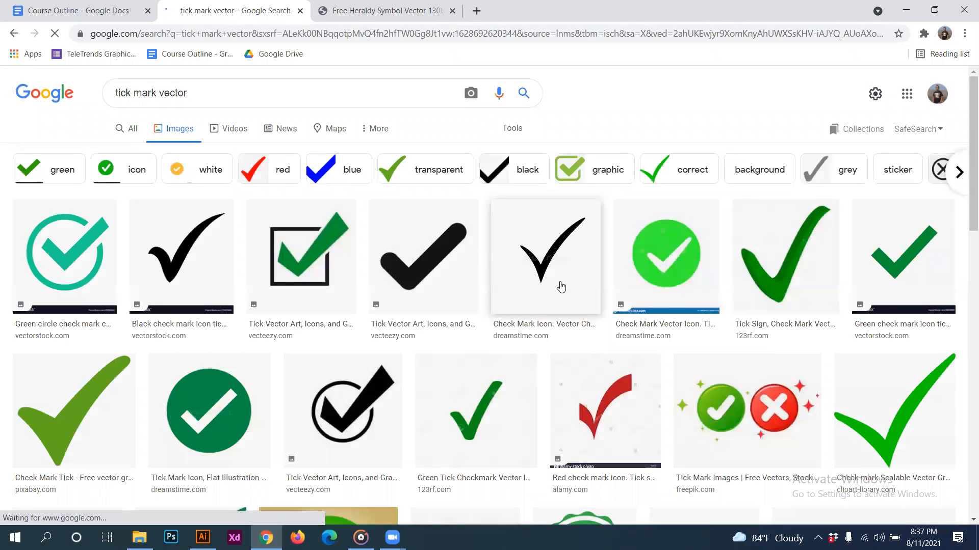
click(343, 408)
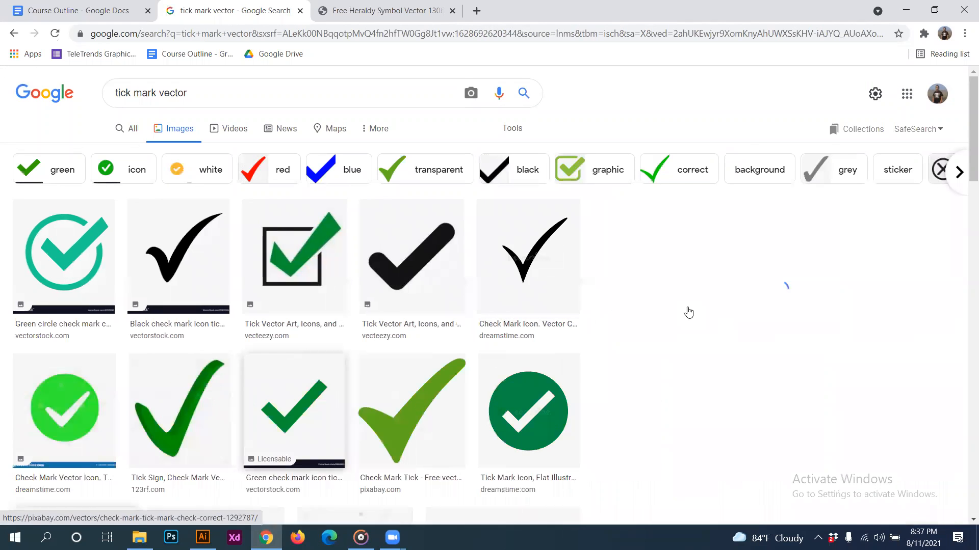
right_click(769, 183)
click(802, 329)
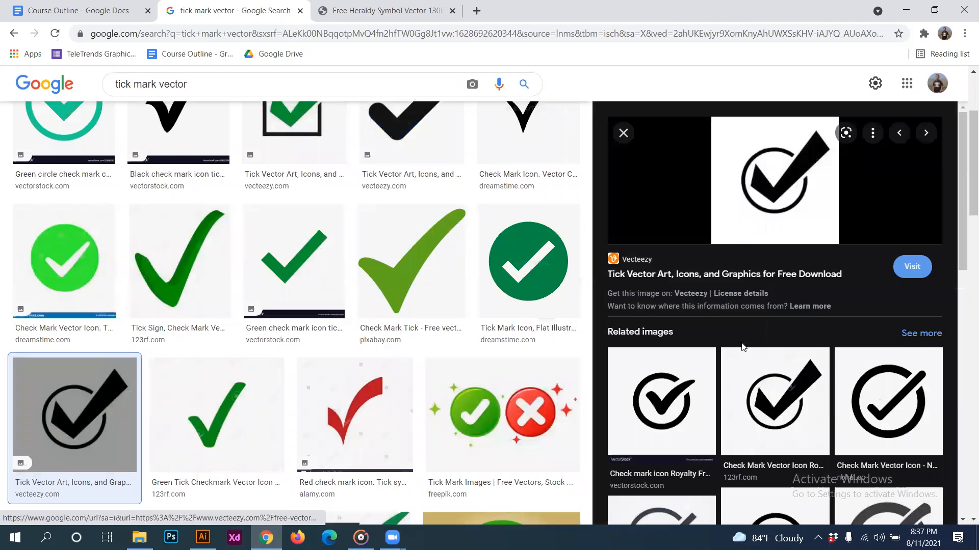
- Switch to Illustrator, paste the tick mark image, and place it beside the artboard above the shields
click(203, 537)
scroll(571, 217, up, 2)
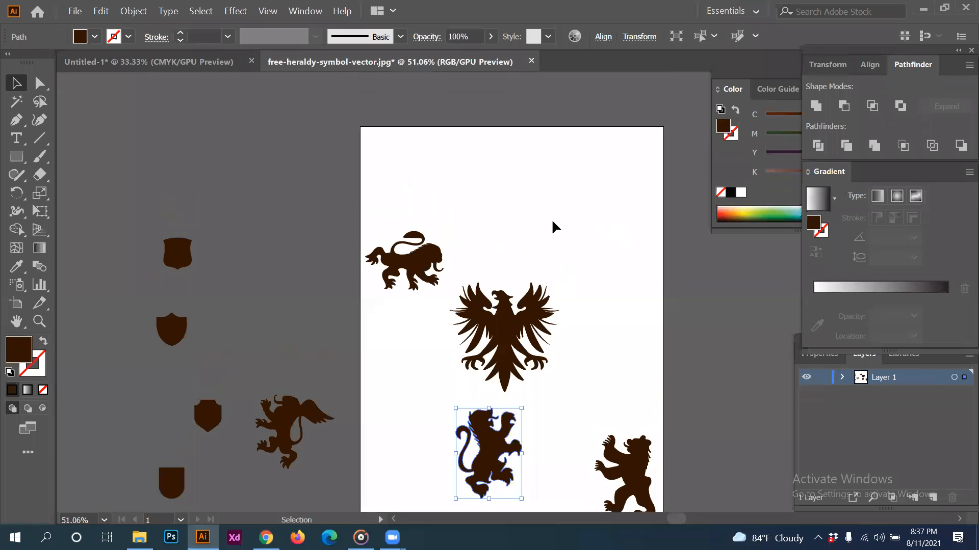
key(ctrl+v)
drag(508, 262, 247, 128)
- Convert the tick mark image into separate vector paths using the default Image Trace, Expand and Ungroup
click(315, 38)
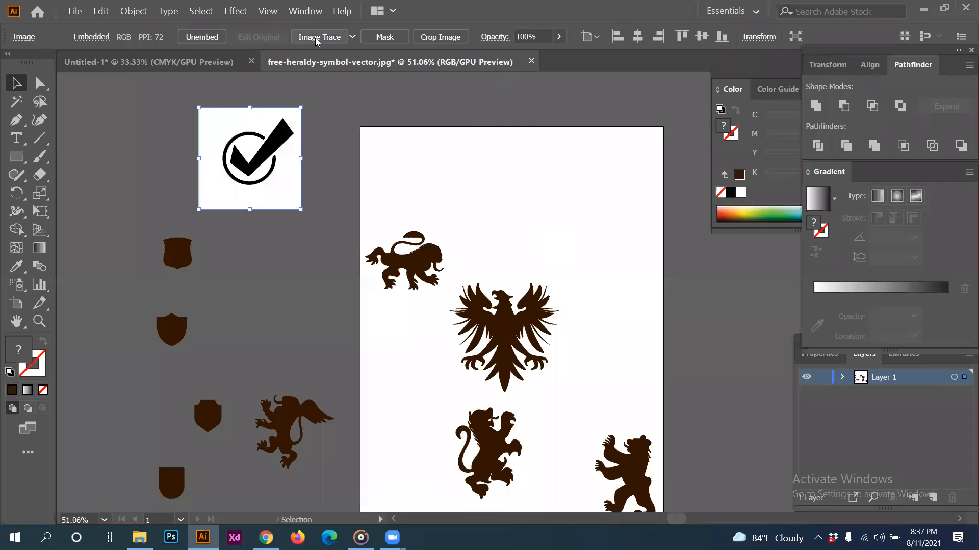
click(388, 37)
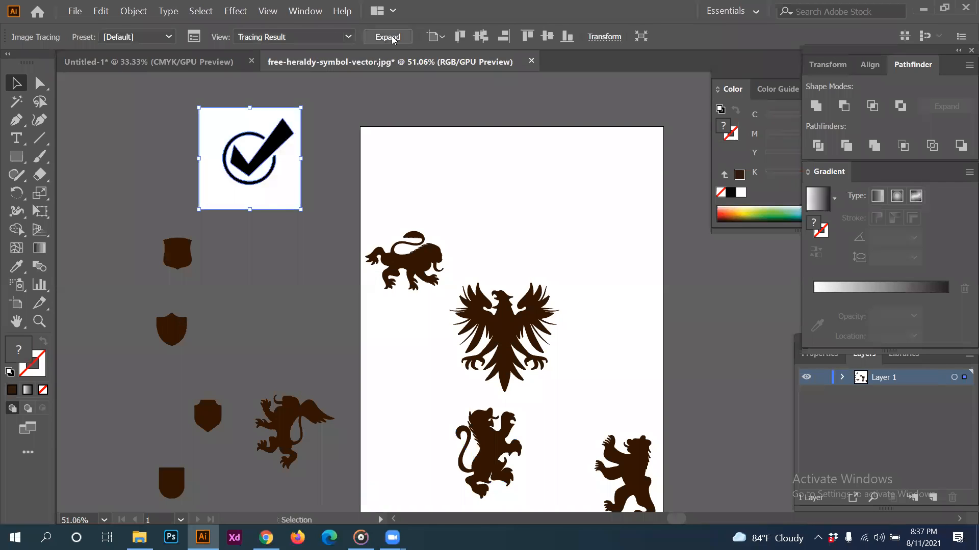
right_click(276, 180)
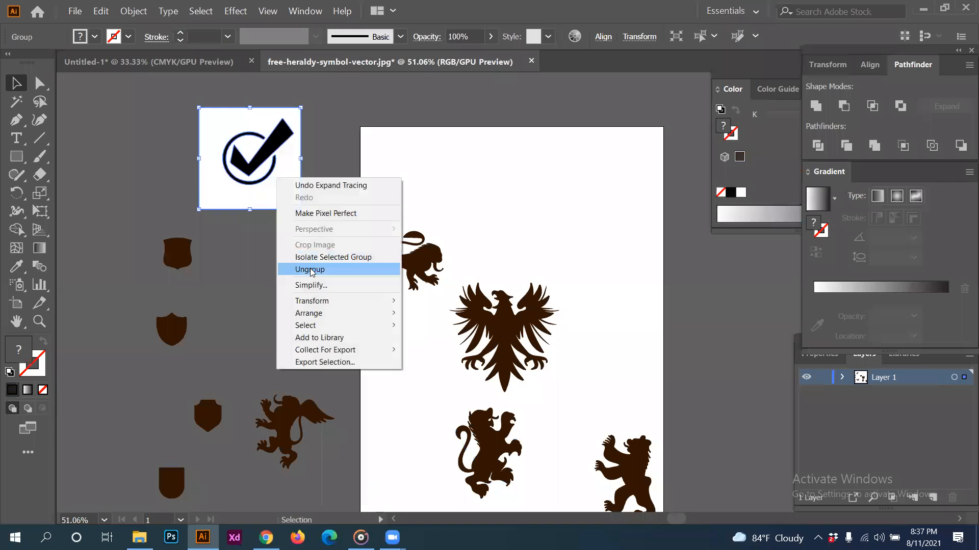
click(311, 269)
- Delete the tick mark's white background and group its remaining black shapes
click(284, 190)
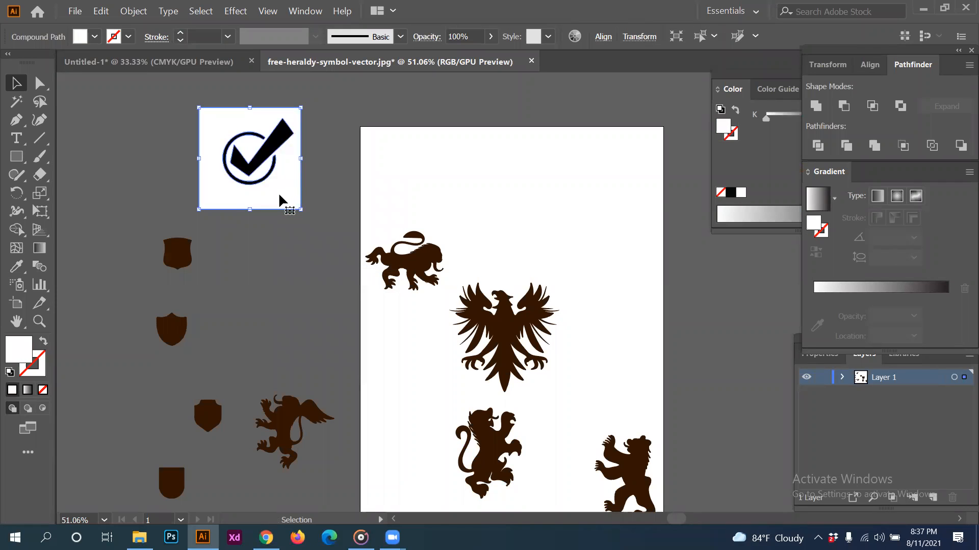
key(Delete)
drag(325, 212, 328, 218)
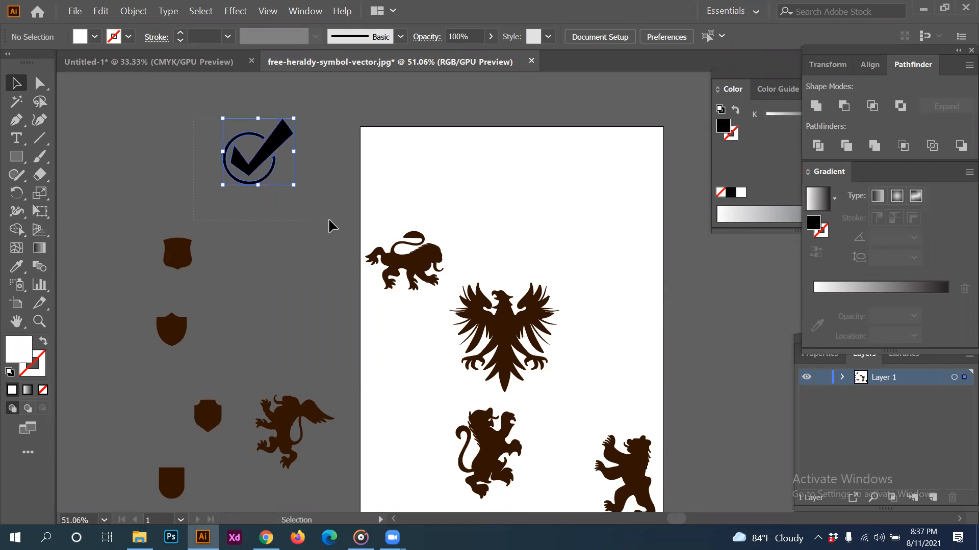
key(ctrl+g)
- Scale the tick mark group down to about half size and place it near the artboard's upper edge
drag(296, 188, 464, 157)
click(270, 193)
click(517, 194)
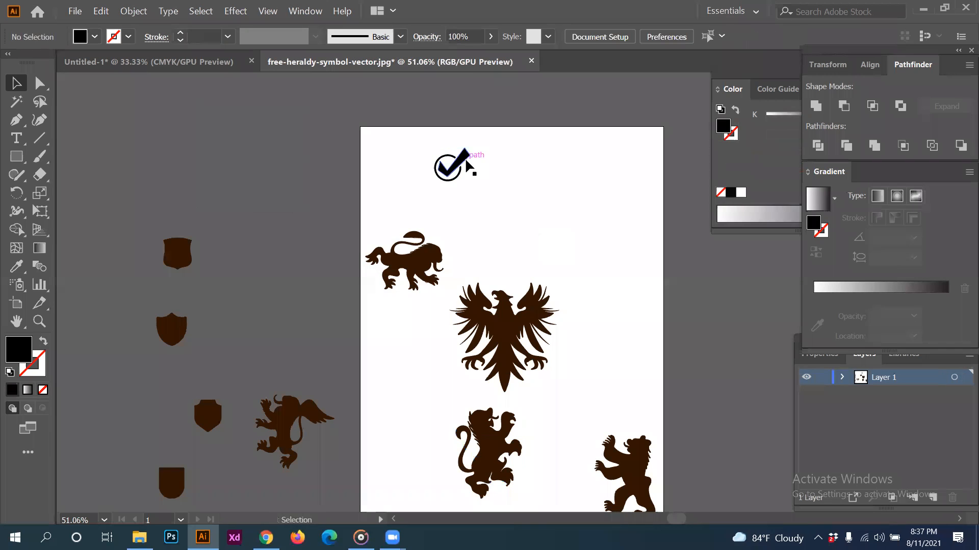
- Delete all artwork in the heraldry document, both on and beside the artboard
click(461, 159)
scroll(561, 175, down, 2)
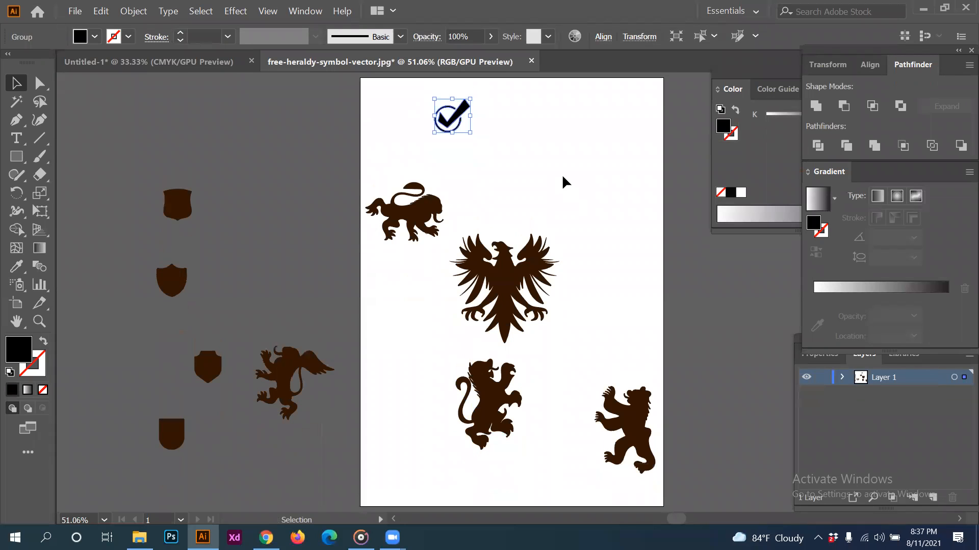
key(ctrl+a)
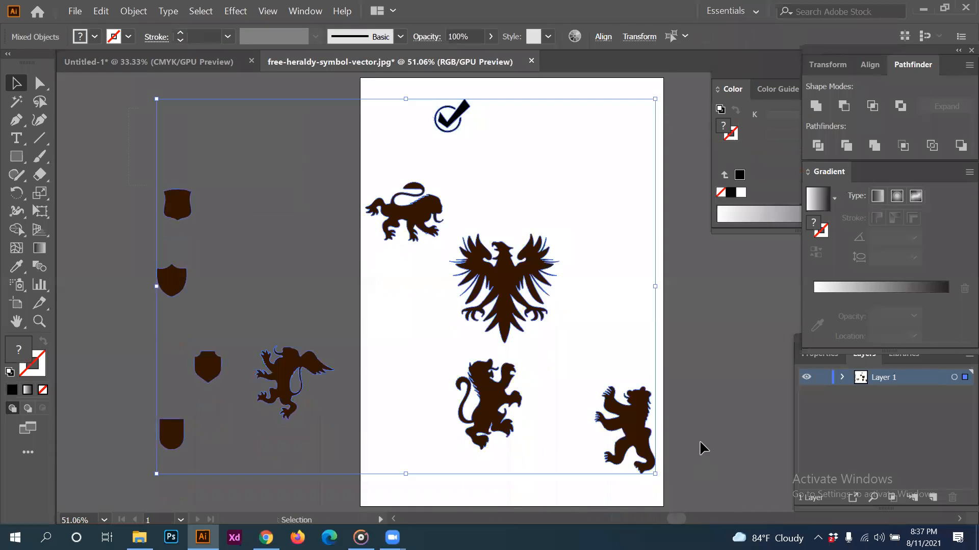
key(Delete)
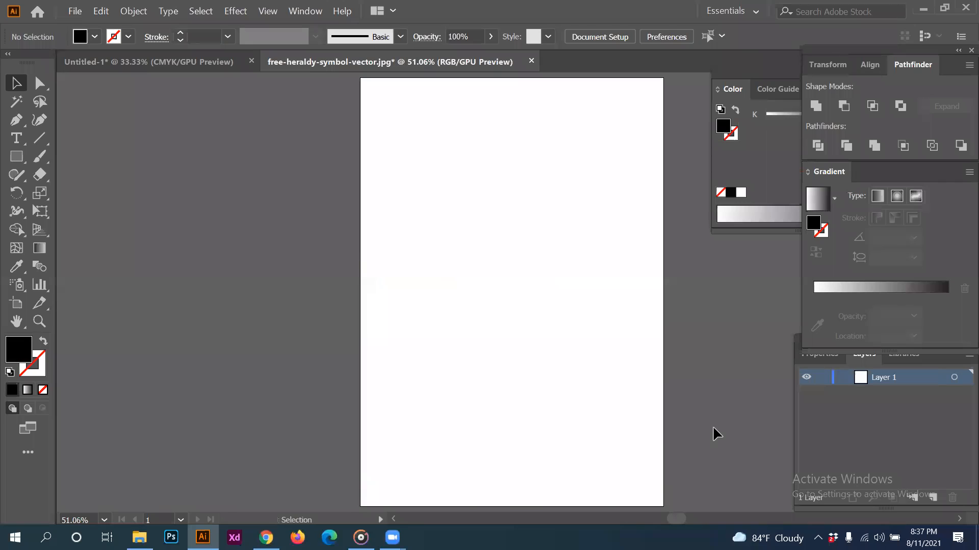